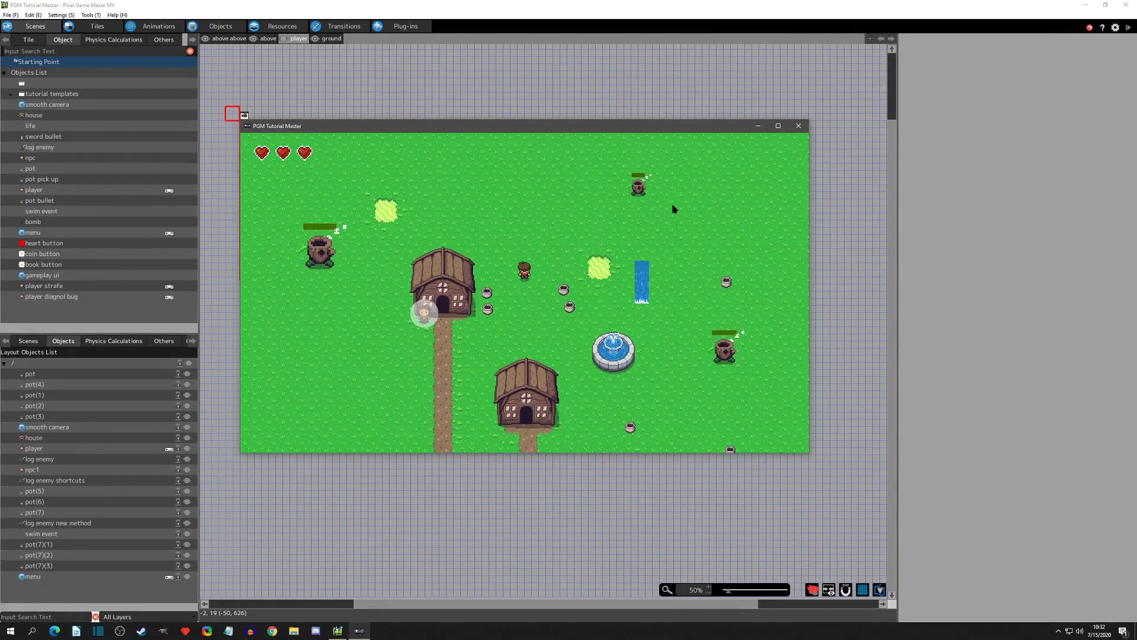
Walk the player in all four directions near the house and pots in the running test play.
key("Down")
key("Up")
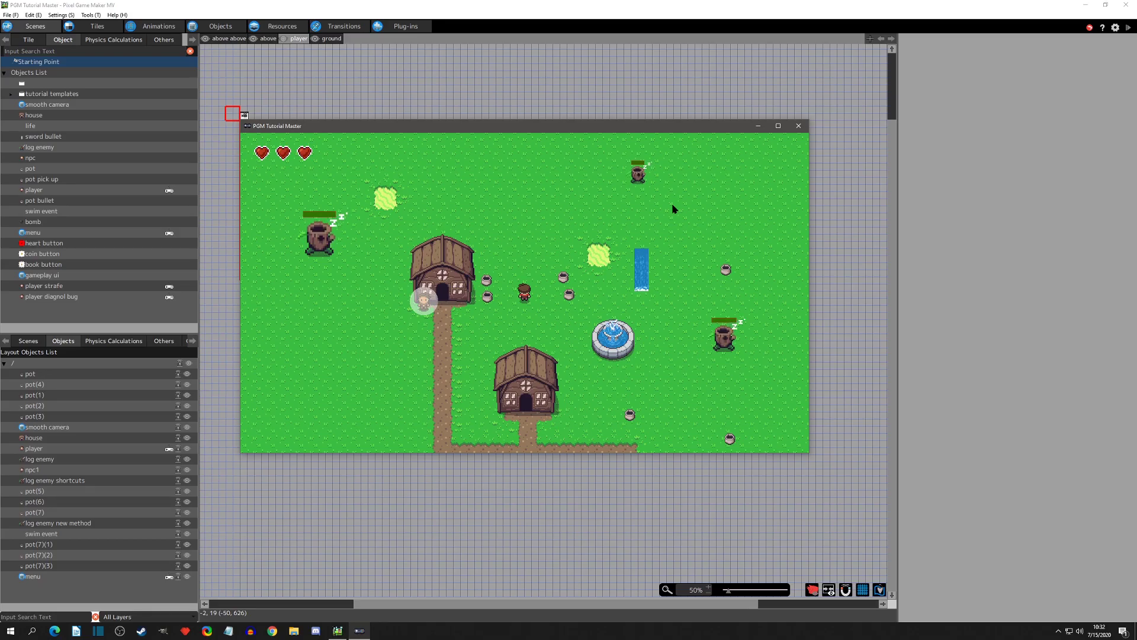
key("Up")
key("Down")
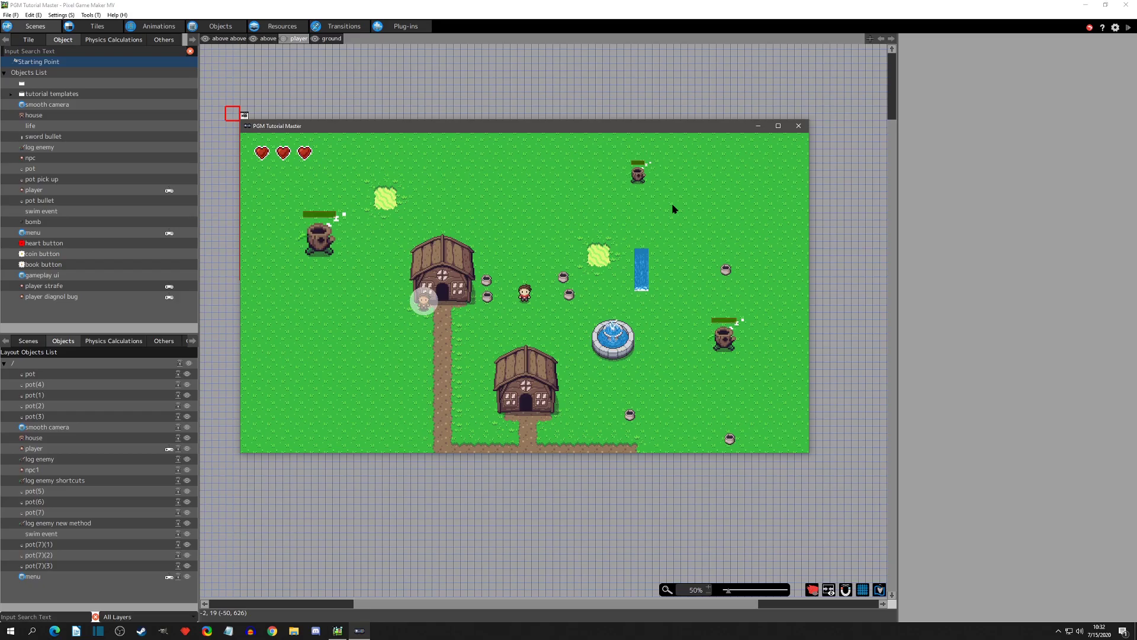
key("Up")
key("Right")
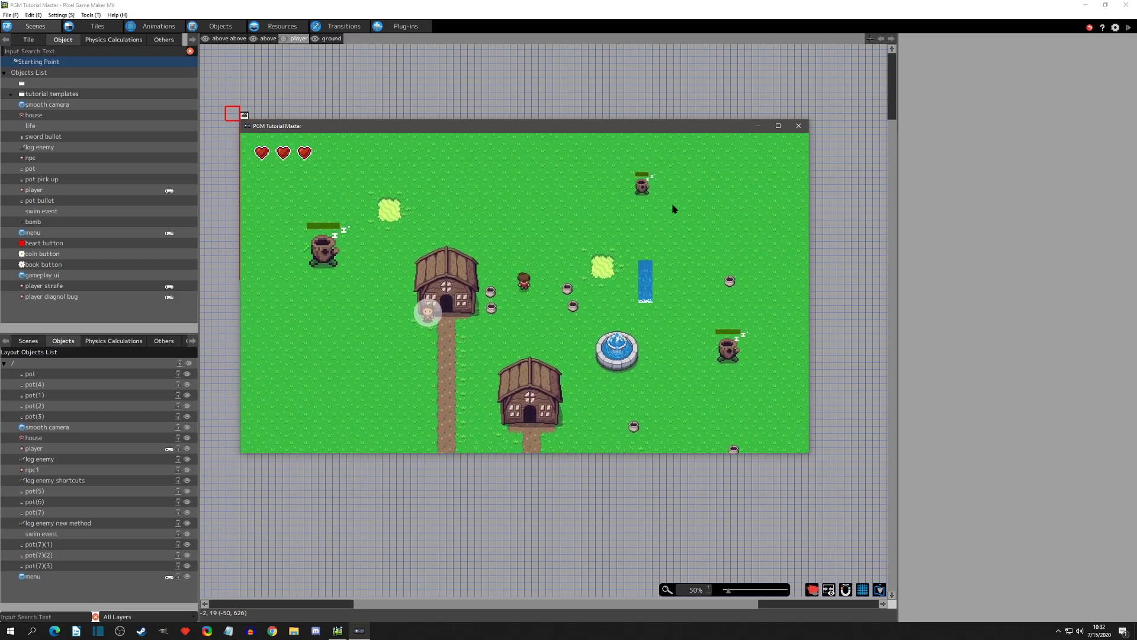
key("Left")
key("Down")
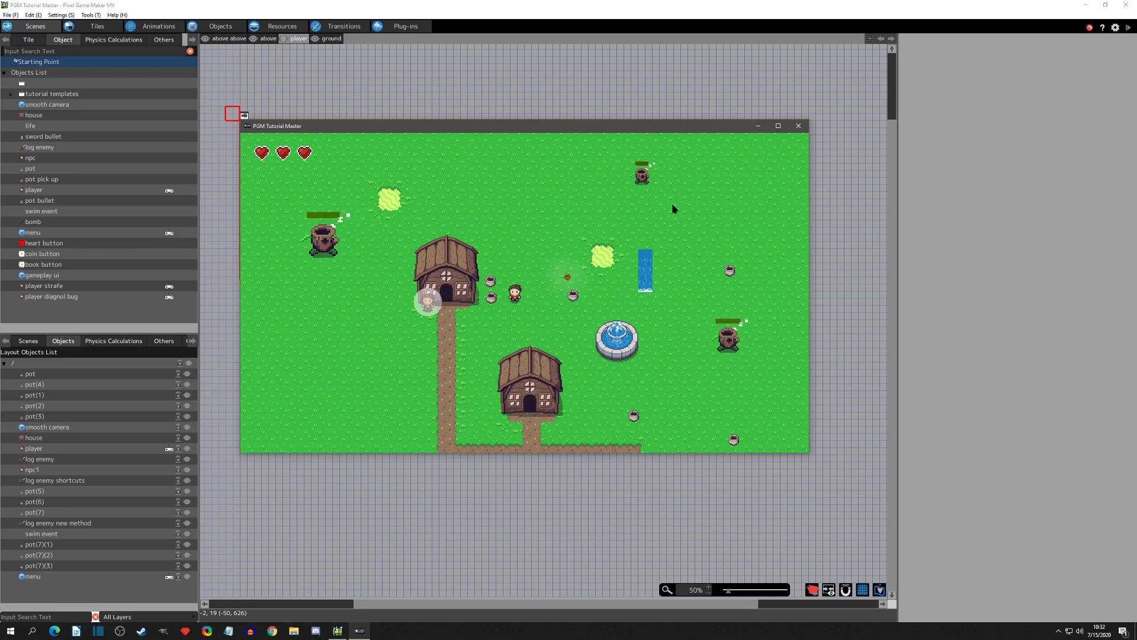
key("Right")
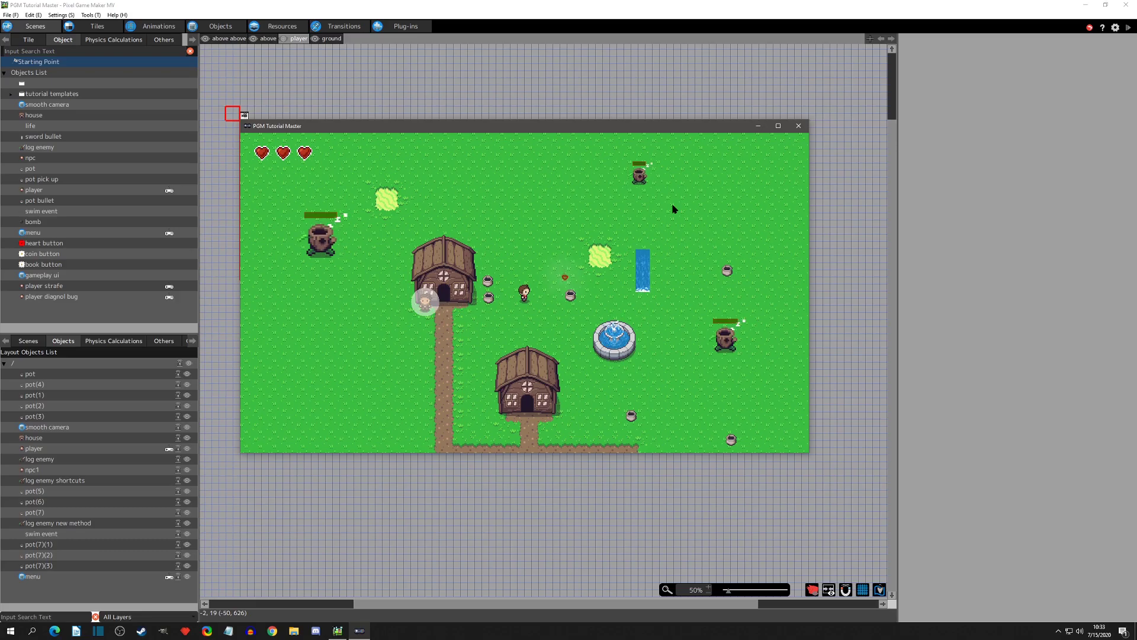
Walk the player over the hearts dropped by the broken pots to test picking them up.
key("Up")
key("Down")
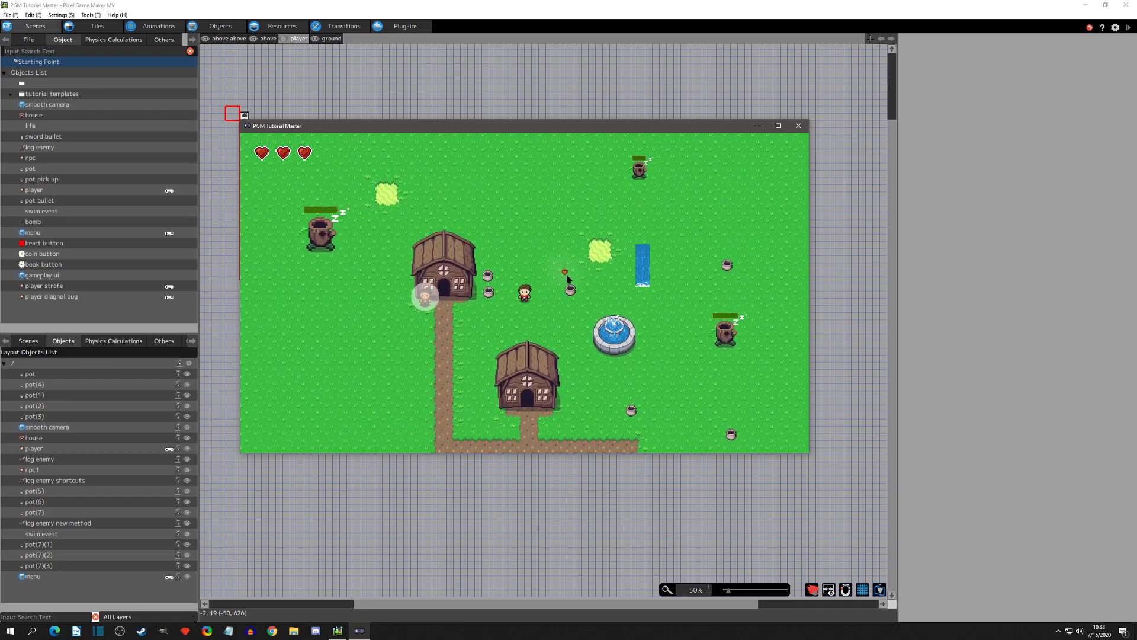
key("Right")
key("Up")
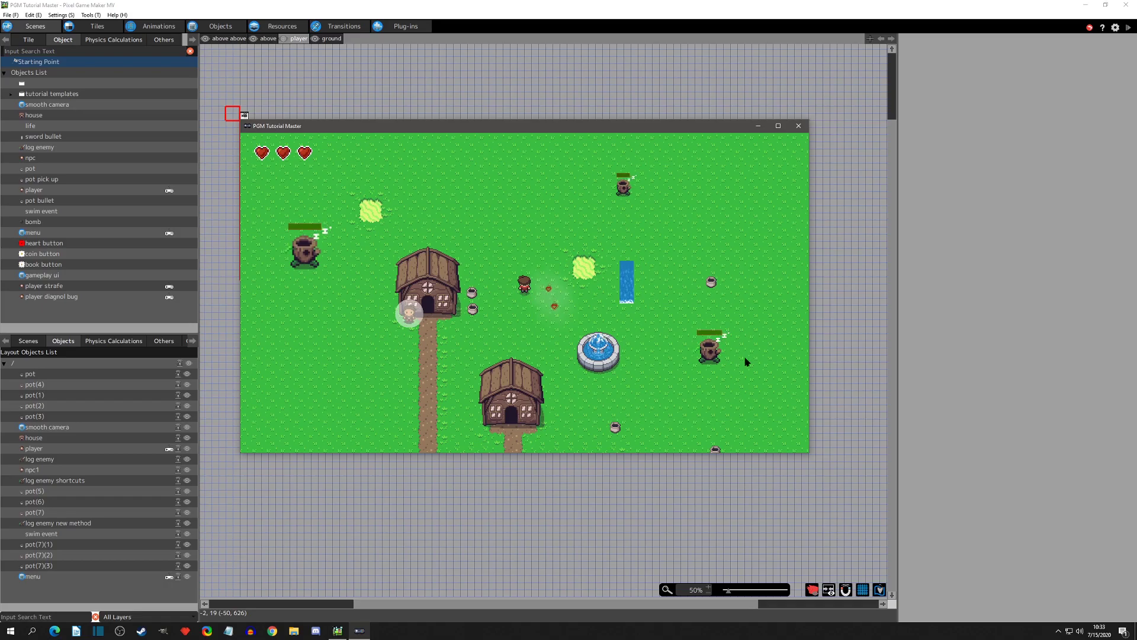
key("Right")
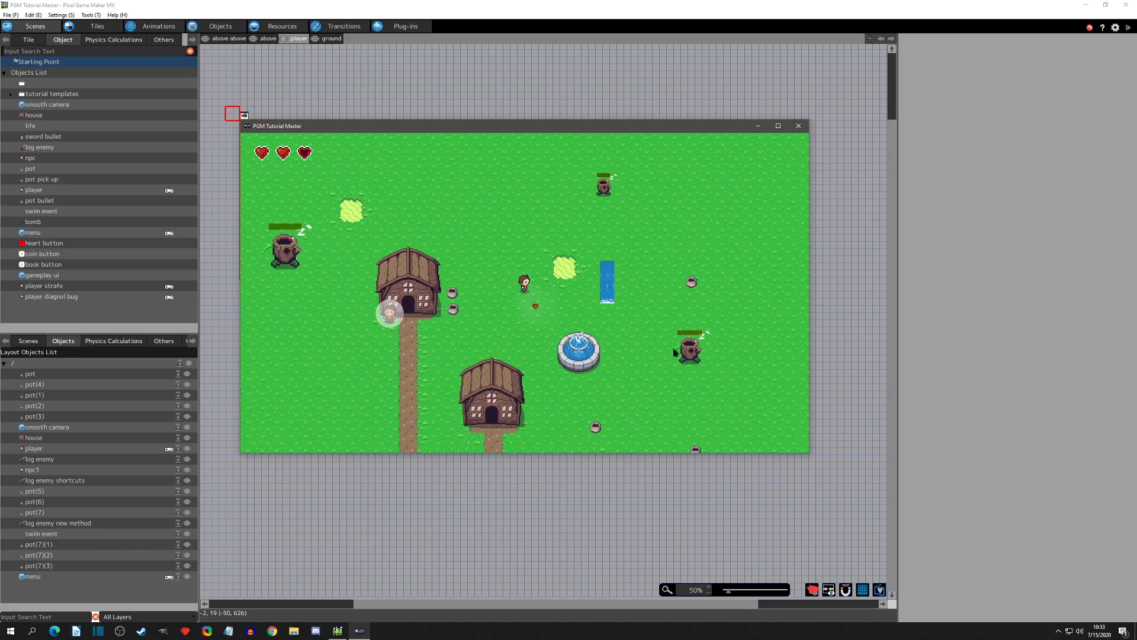
key("Right")
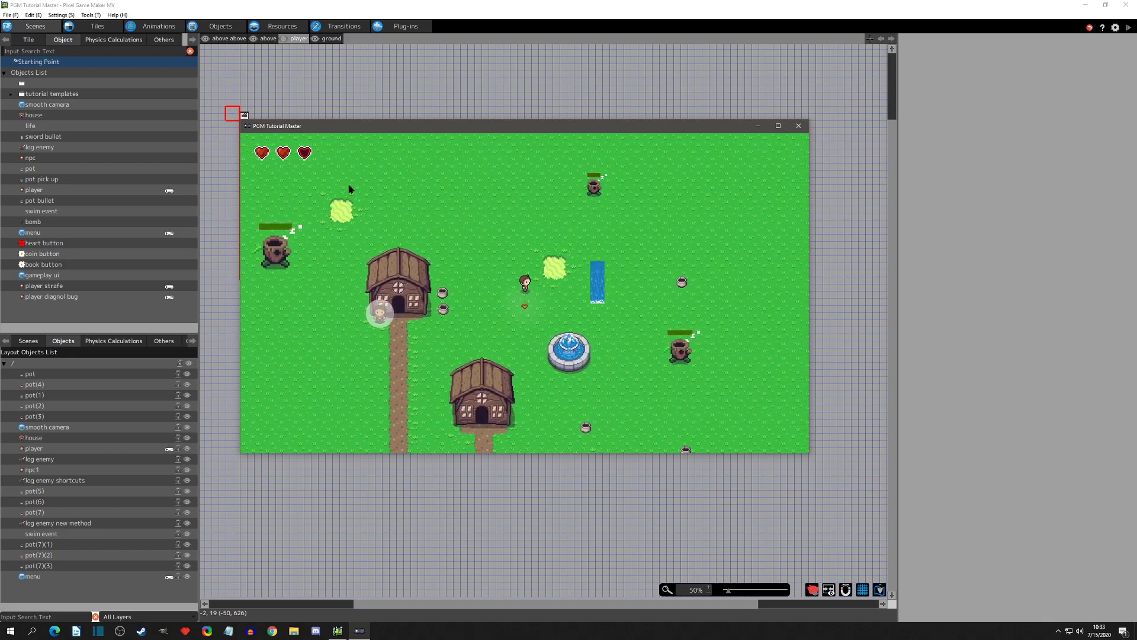
key("Down")
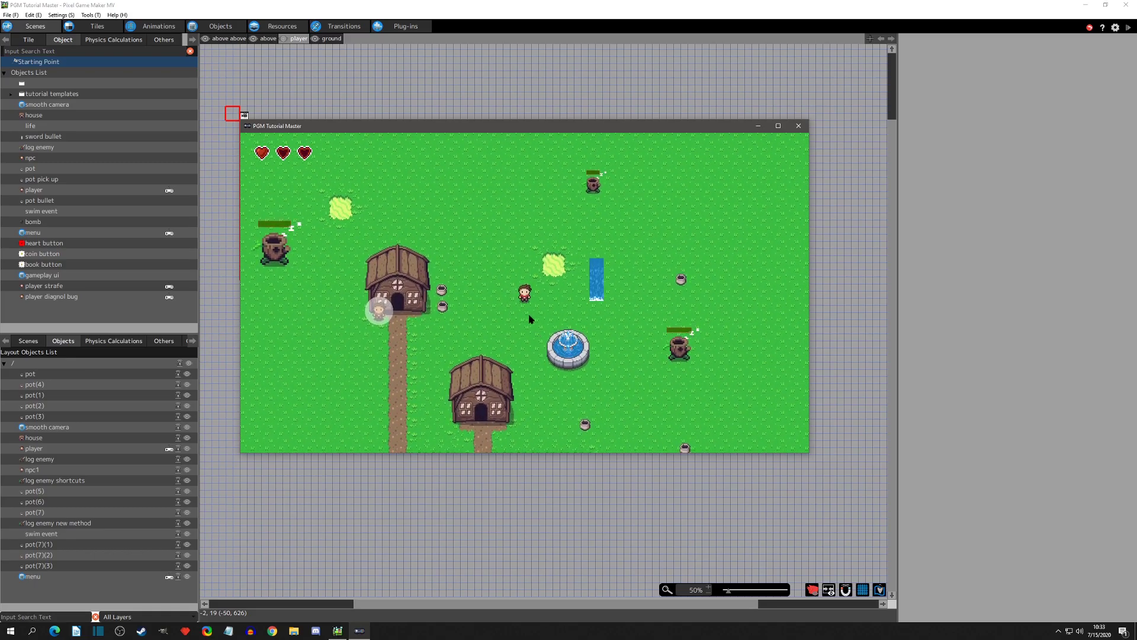
Walk the player around between the two houses, and close the test play.
key("Left")
key("Down")
key("Down")
key("Left")
key("Left")
key("Right")
key("Left")
key("Left")
key("Up")
key("Right")
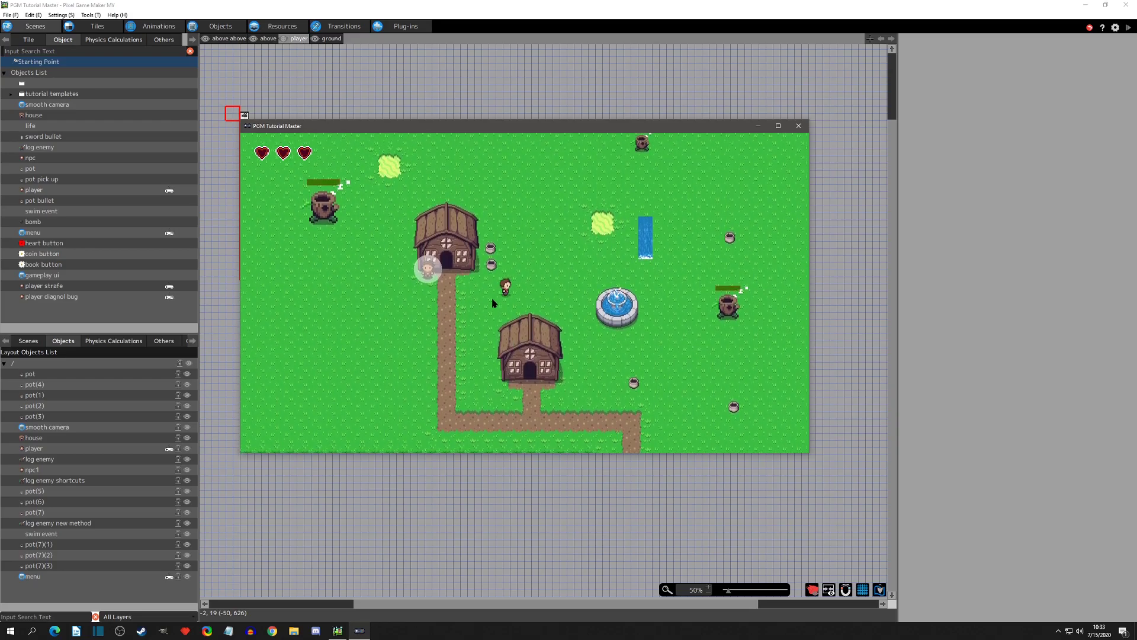
key("Right")
key("Up")
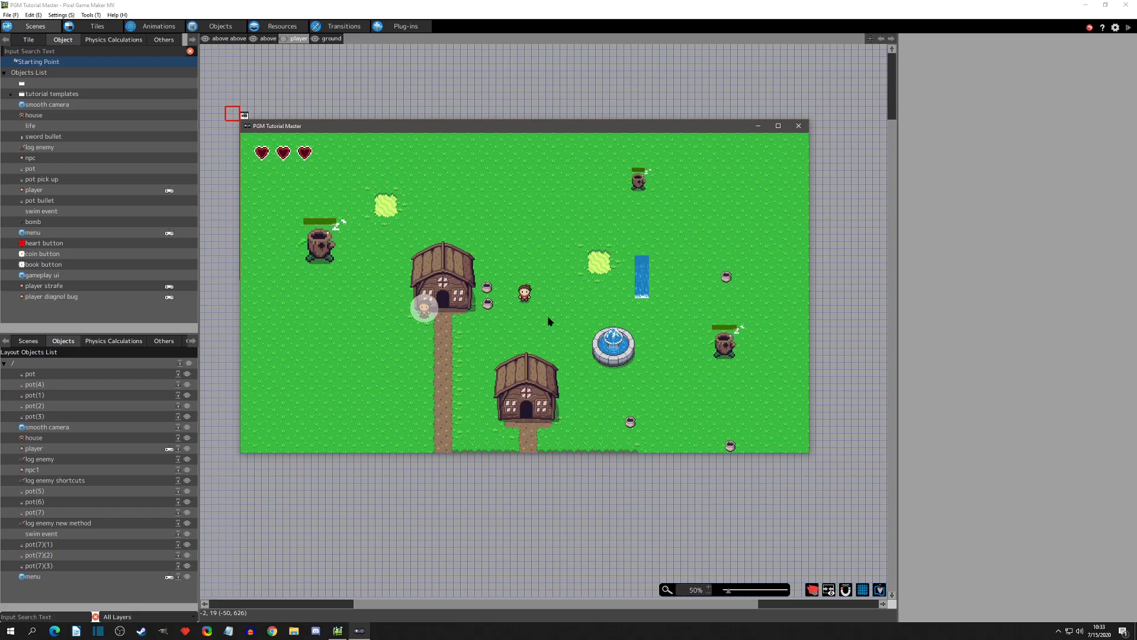
left_click(799, 127)
Inspect the player object's Received Damage settings for the hit entry, including its object filter effects.
left_click(222, 26)
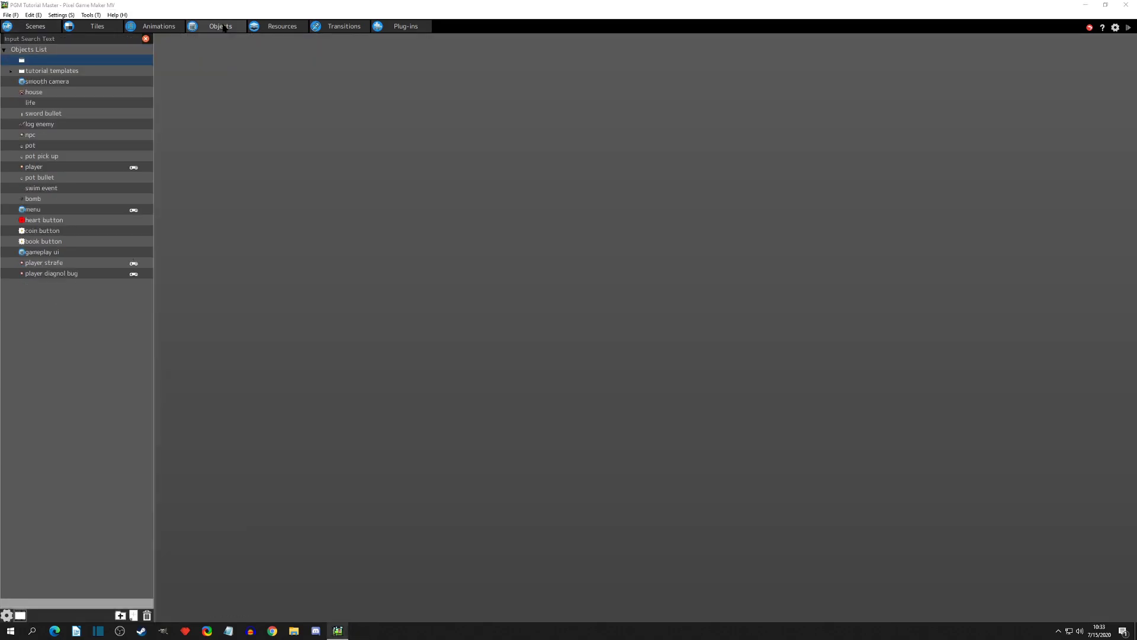
left_click(49, 168)
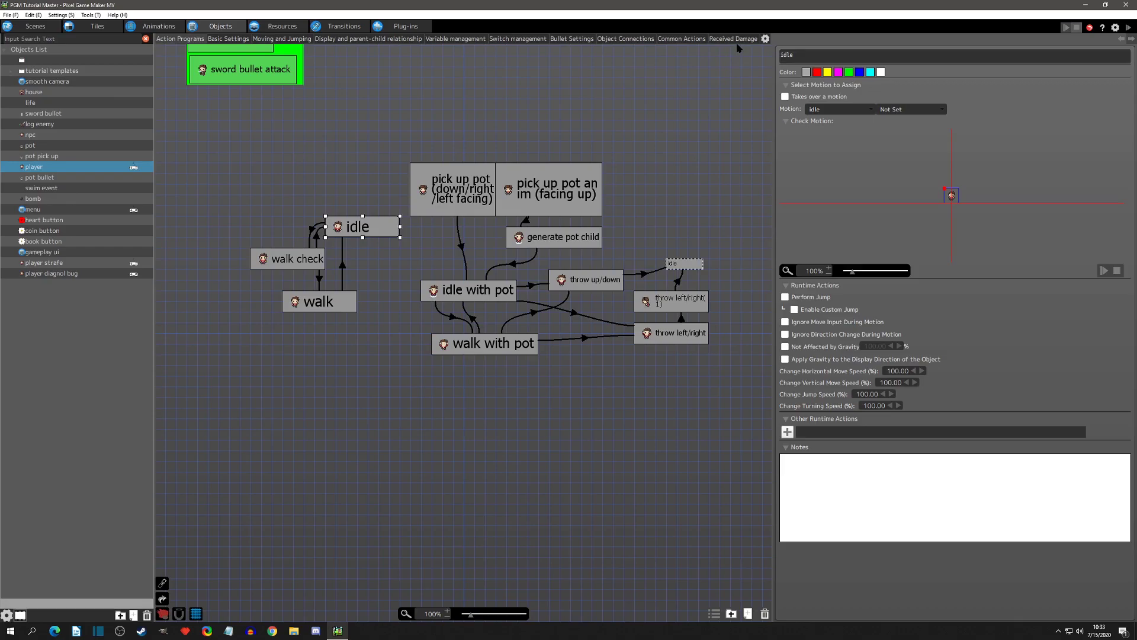
left_click(766, 39)
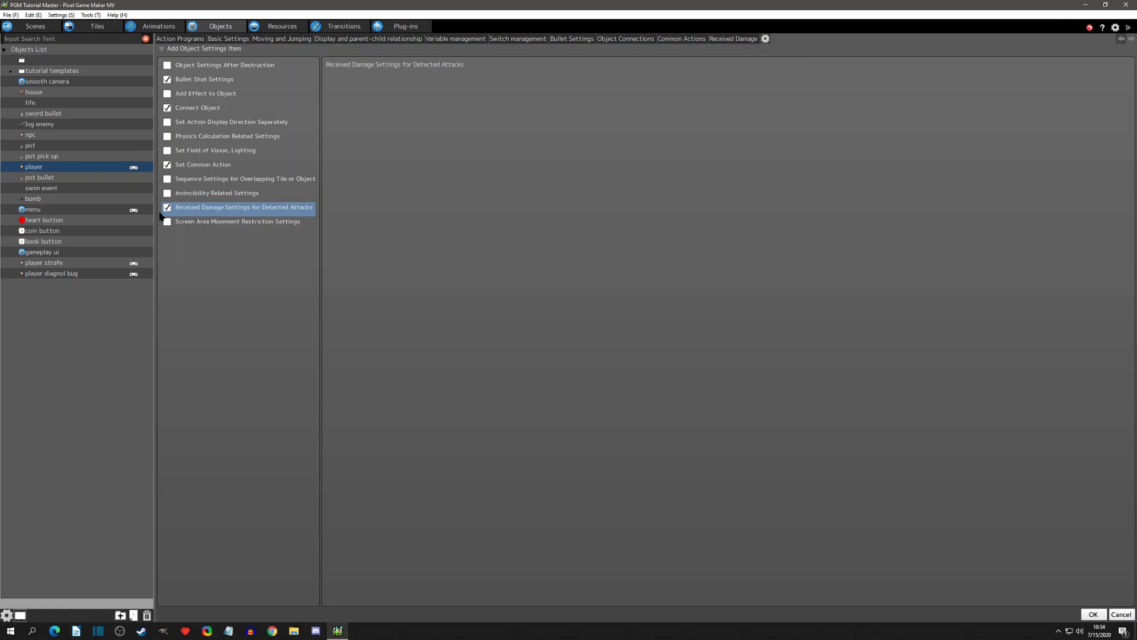
left_click(1095, 615)
left_click(729, 39)
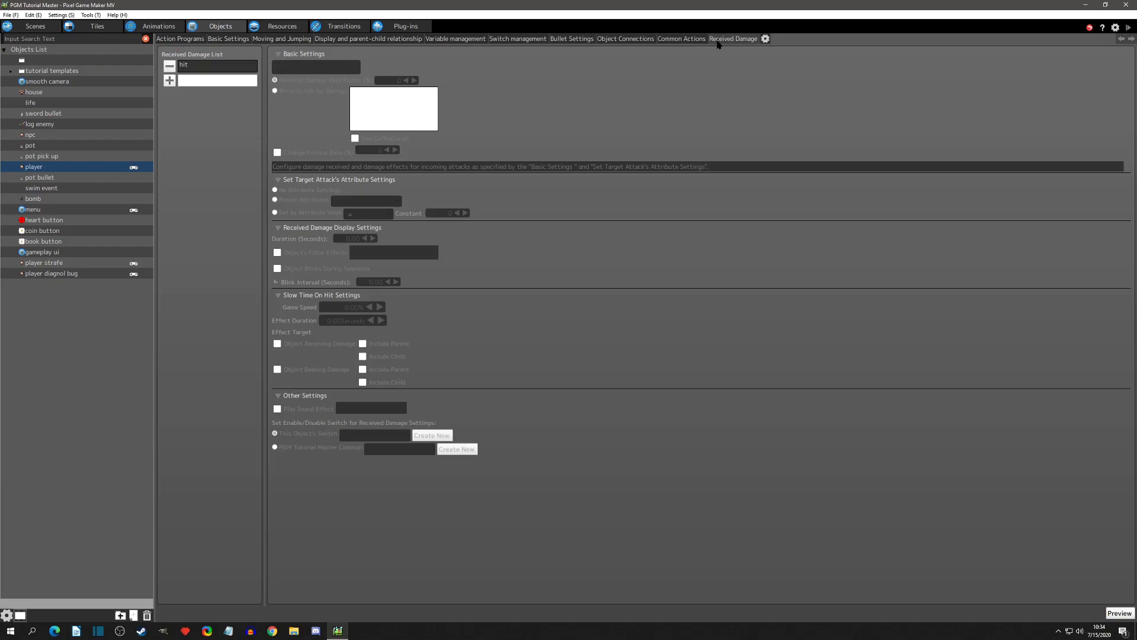
left_click(195, 70)
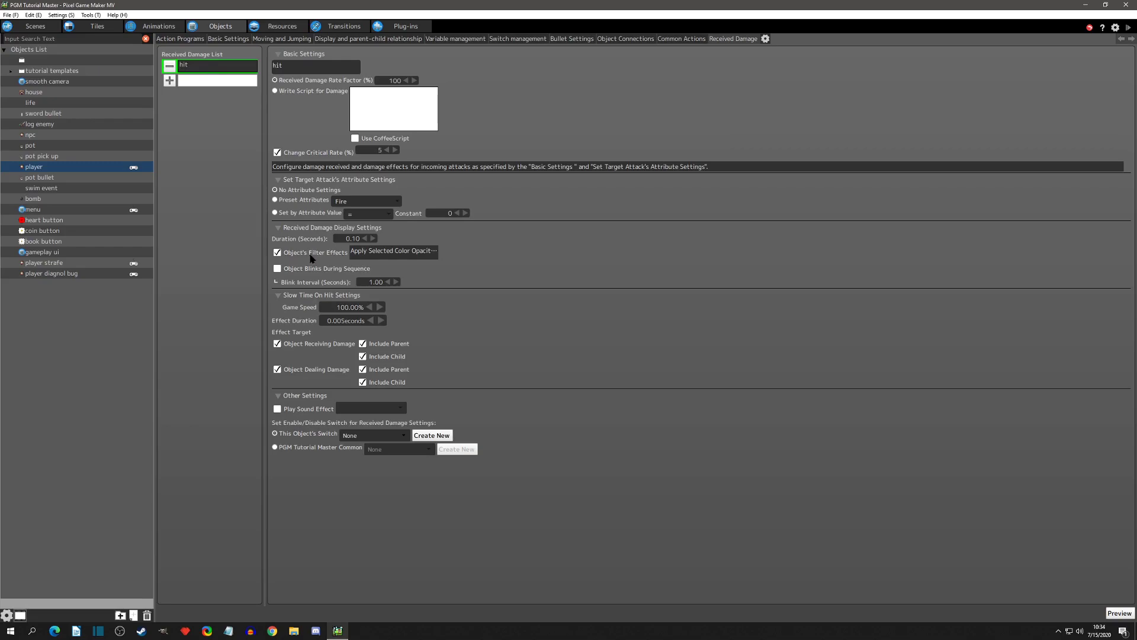
left_click(371, 253)
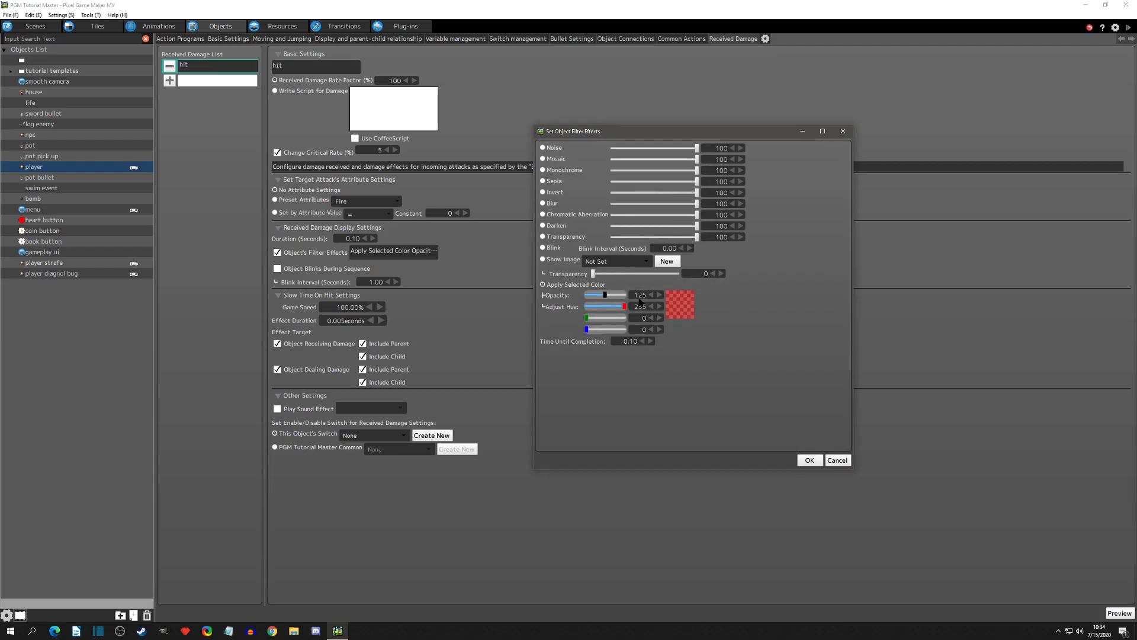
left_click(843, 132)
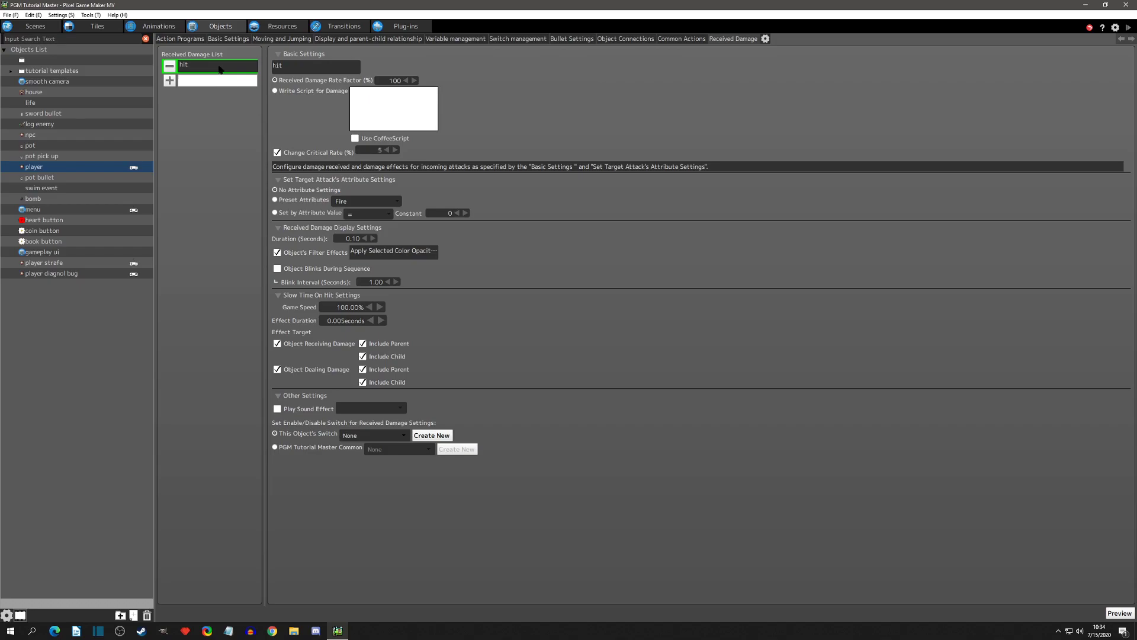
Delete the Attack Detection keyframe from the life animation's blank motion.
left_click(158, 26)
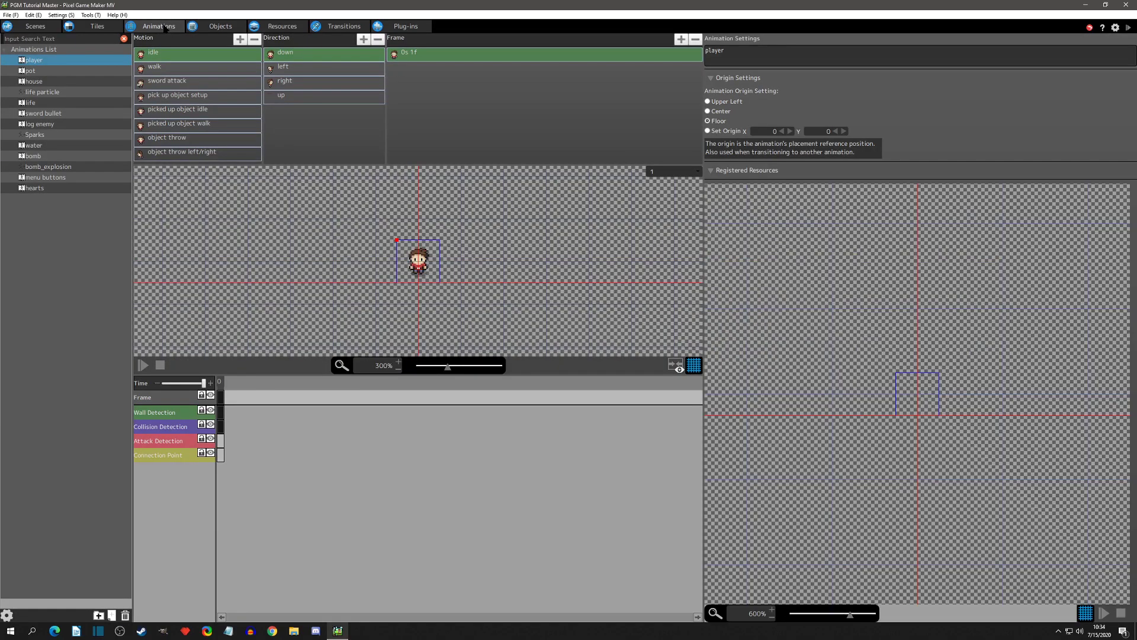
left_click(31, 103)
scroll(418, 248, "up", 4)
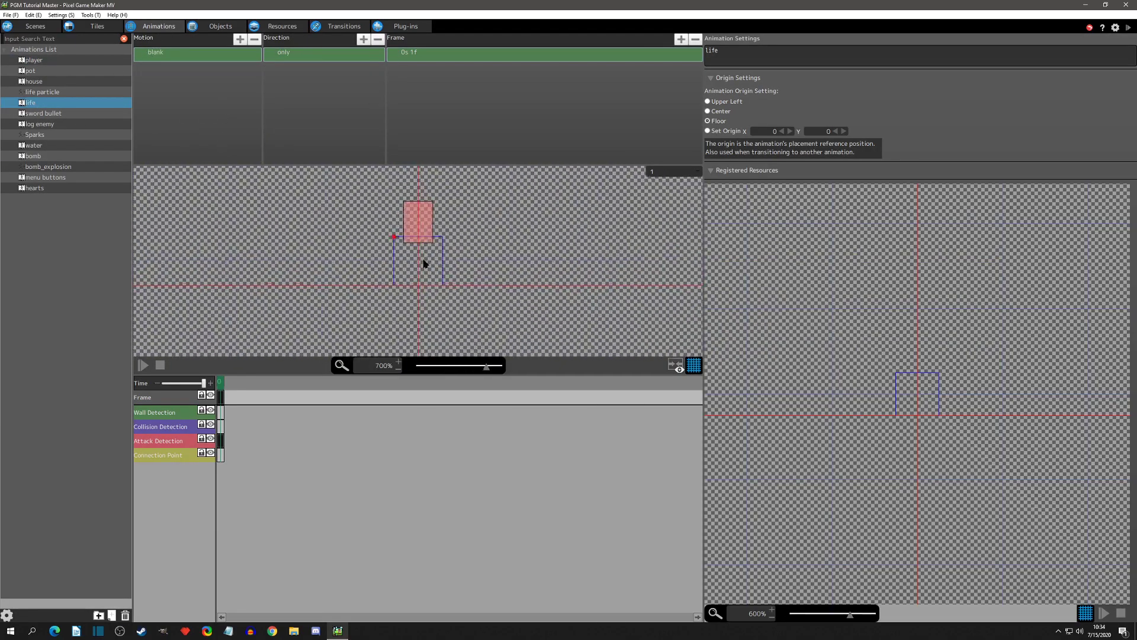
left_click(220, 441)
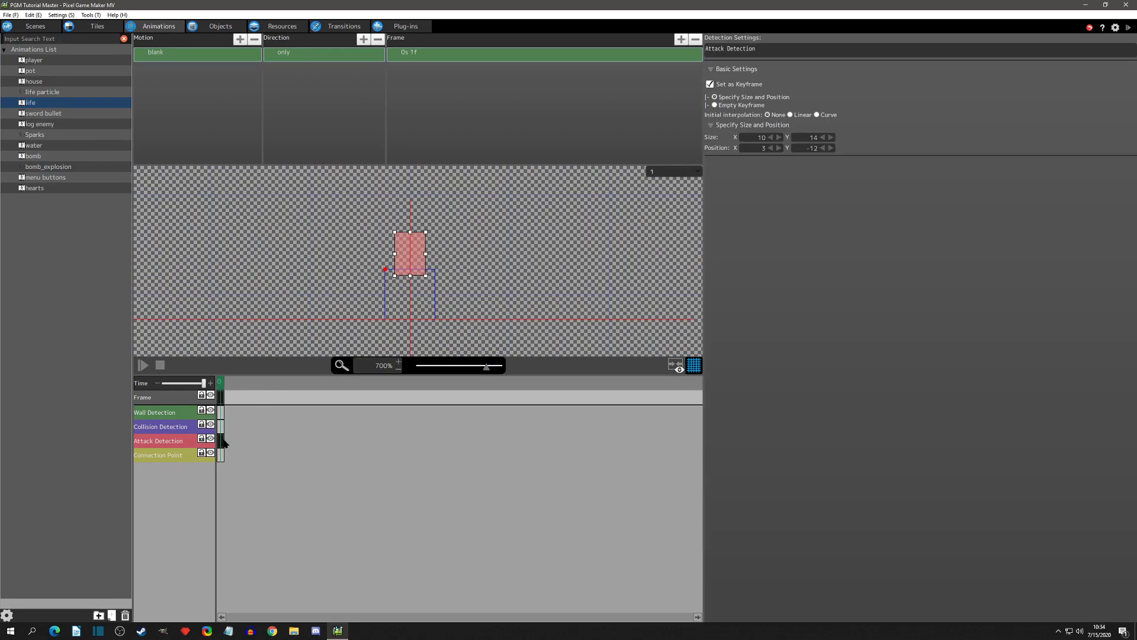
right_click(222, 441)
left_click(253, 538)
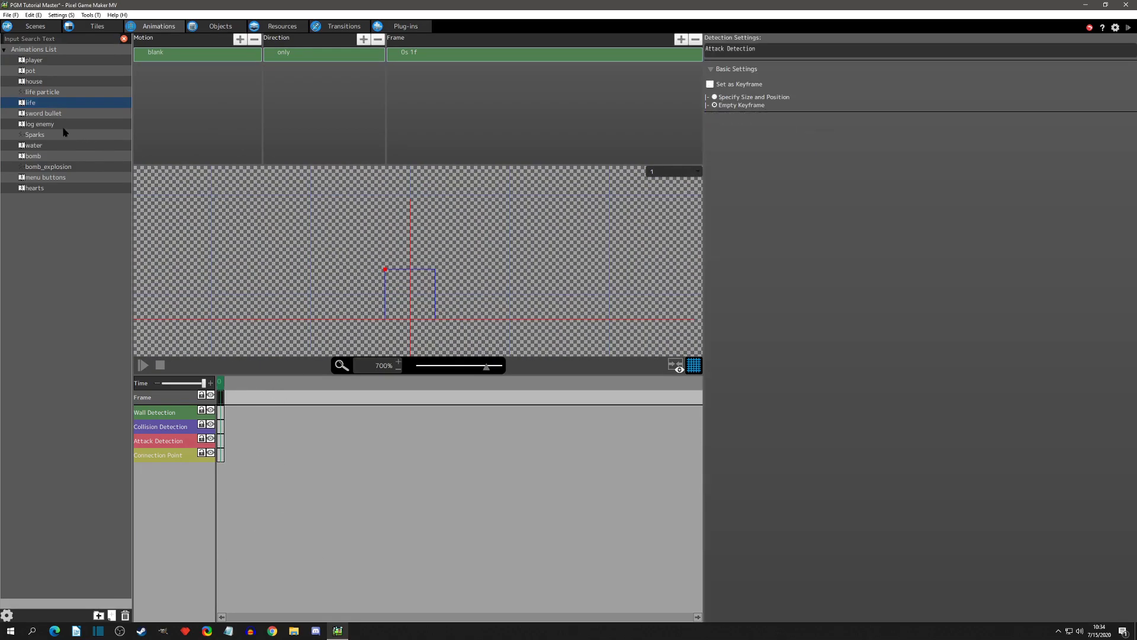
Delete the Attack Detection keyframe from the house animation's opacity 255 motion.
left_click(37, 83)
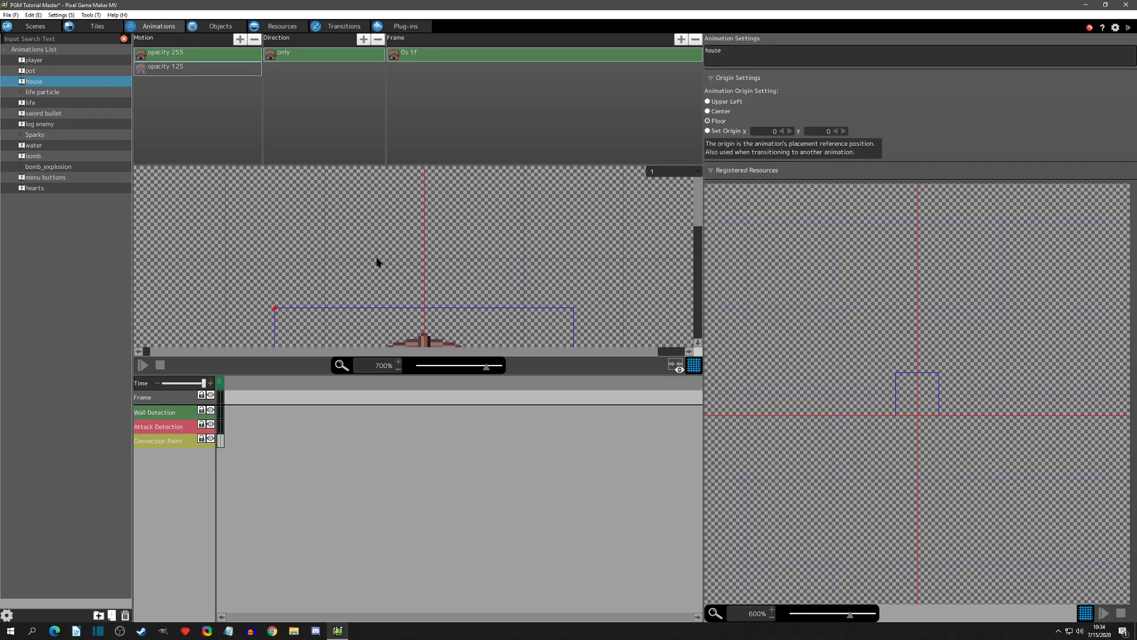
scroll(447, 264, "down", 1)
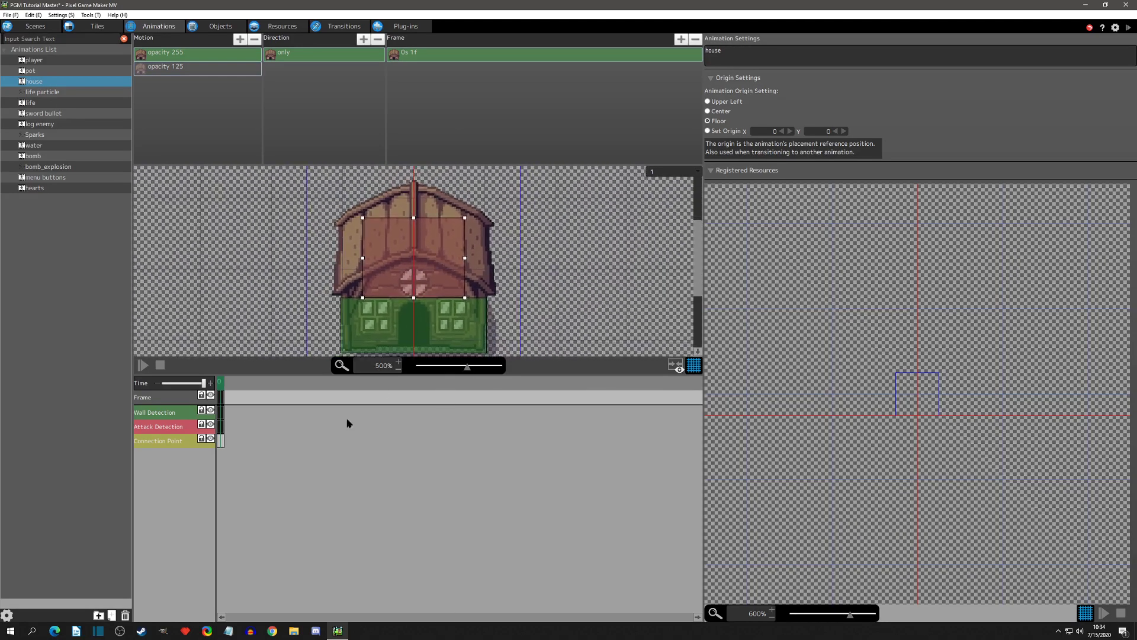
right_click(222, 428)
left_click(254, 529)
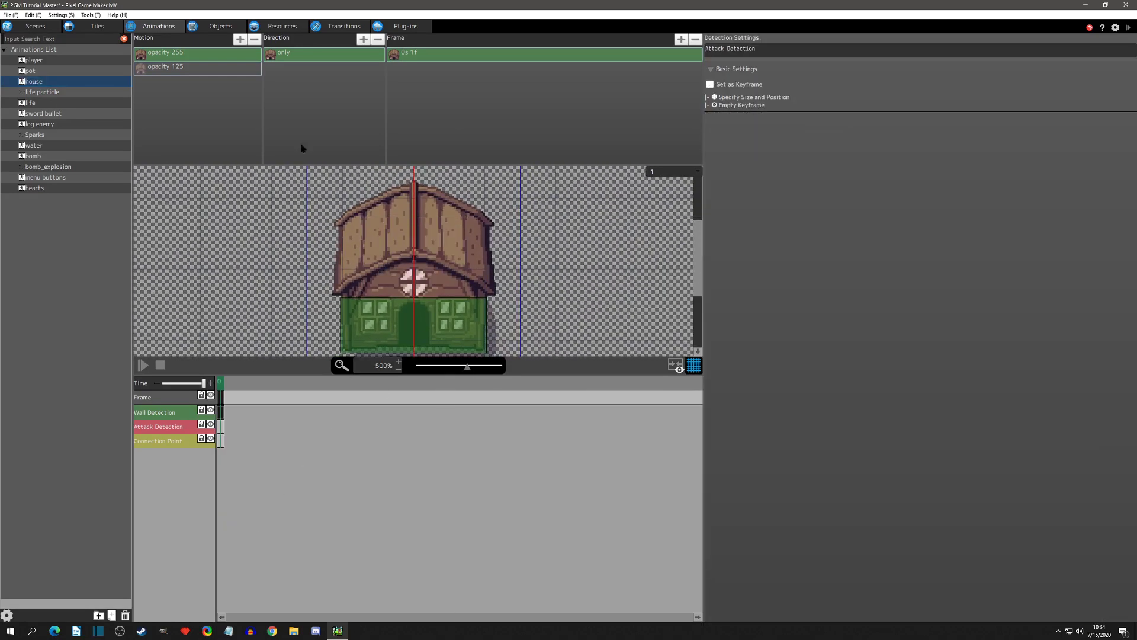
Delete the keyframes of Attack Detection, Attack Detection(1) and Attack Detection(2) from the house animation's opacity 125 motion.
left_click(162, 70)
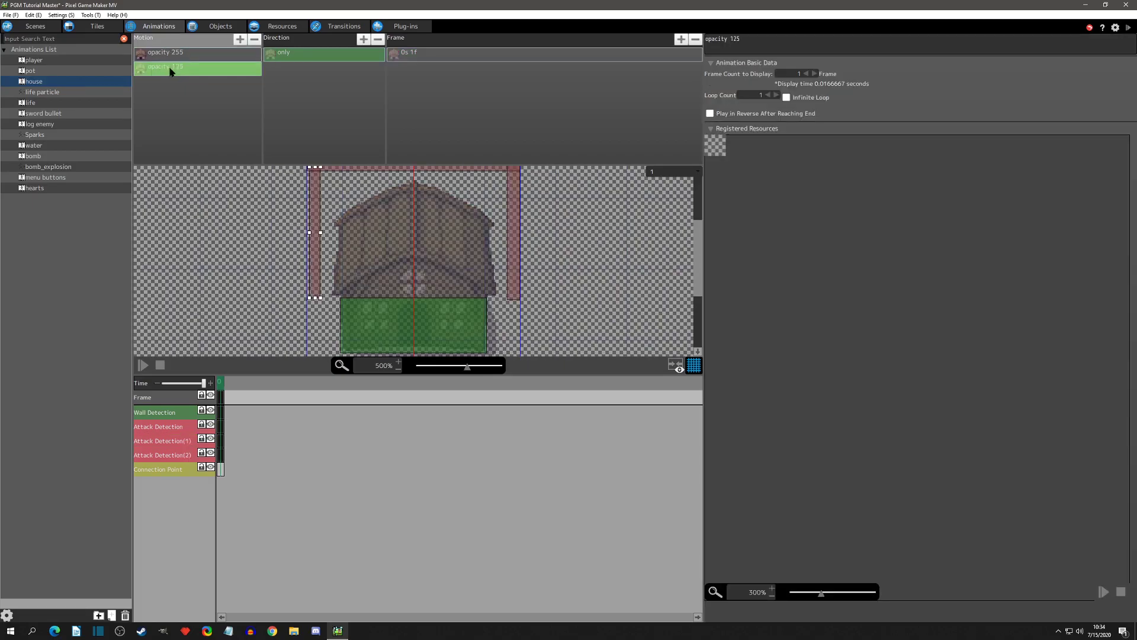
scroll(396, 253, "up", 1)
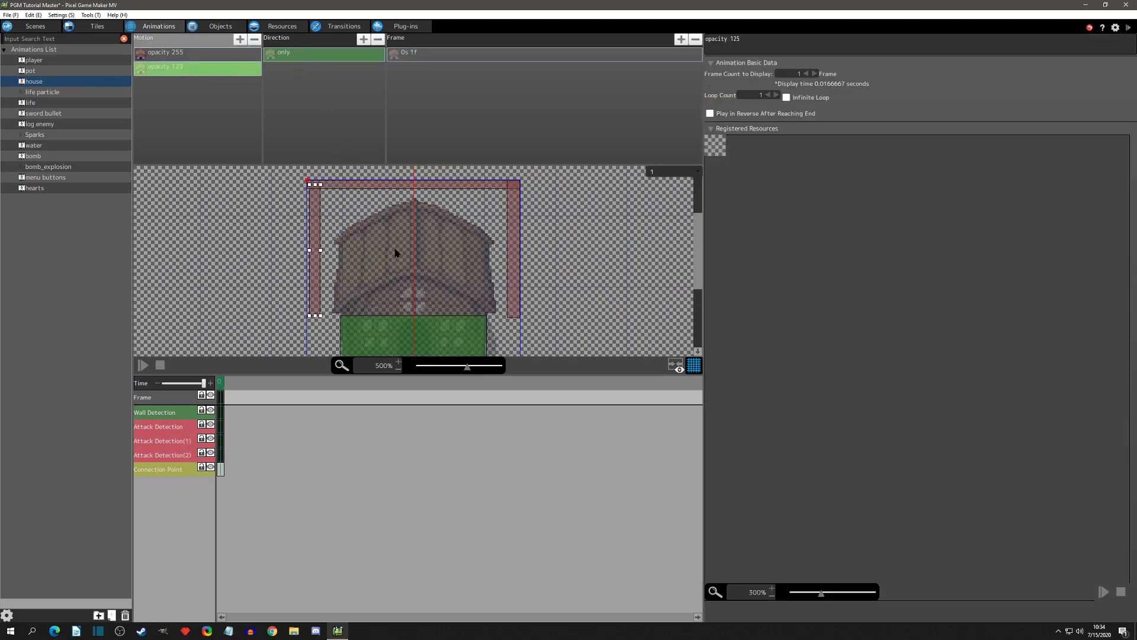
left_click(314, 212)
left_click(345, 188)
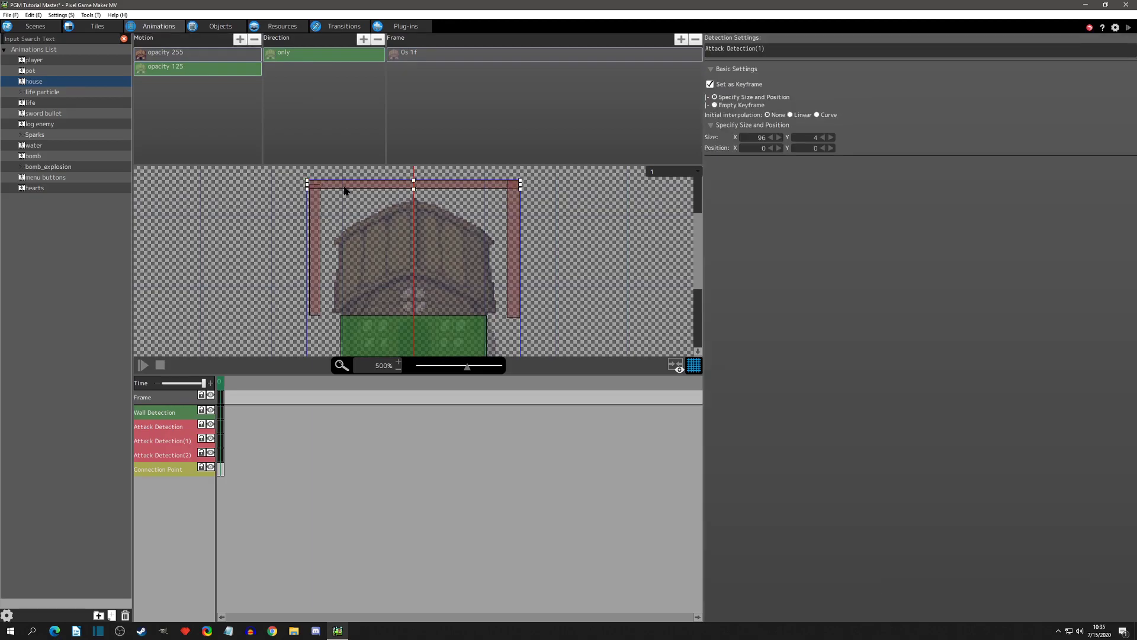
right_click(223, 428)
left_click(245, 526)
left_click(223, 441)
right_click(222, 441)
left_click(240, 538)
left_click(222, 455)
right_click(221, 455)
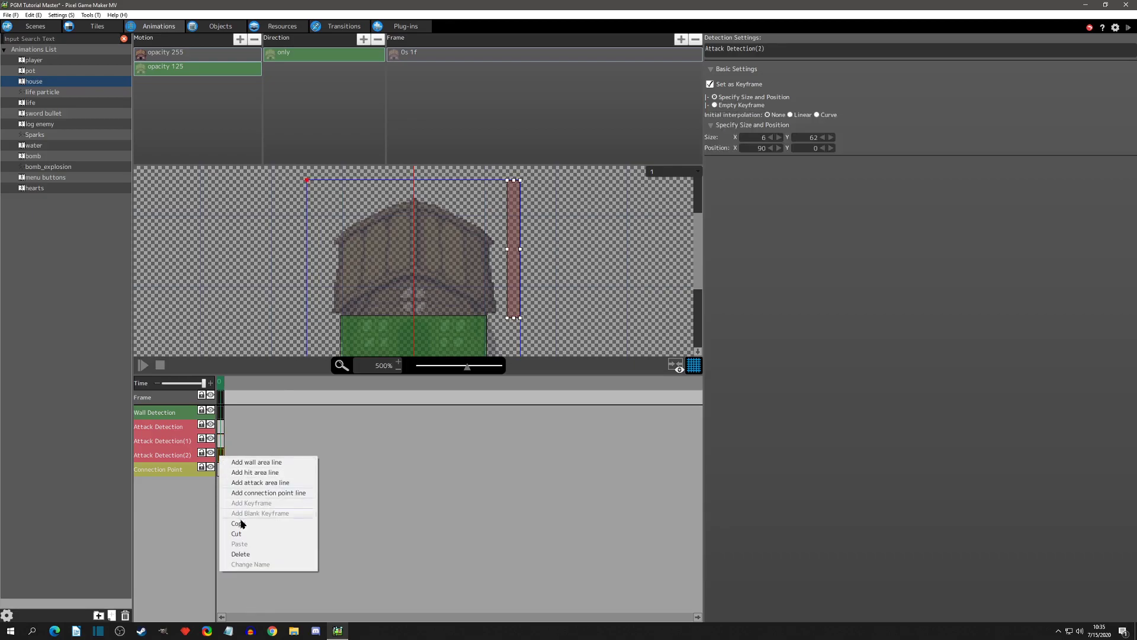
left_click(247, 552)
scroll(438, 263, "down", 2)
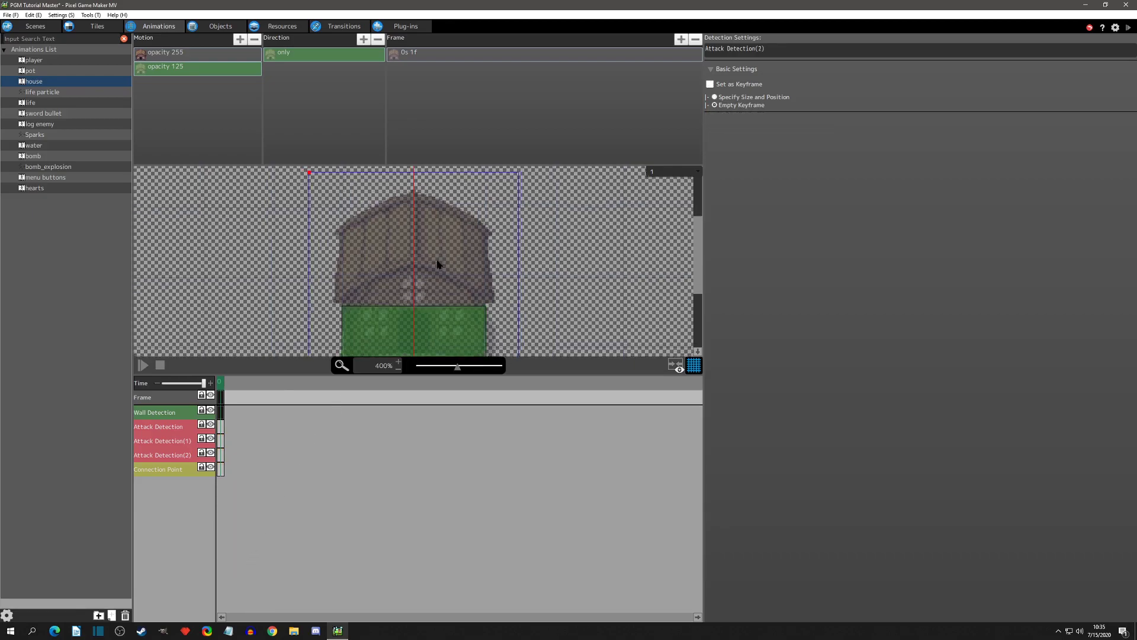
Recheck the house's opacity 255 motion and the life animation, and open the player object's action programs.
left_click(189, 53)
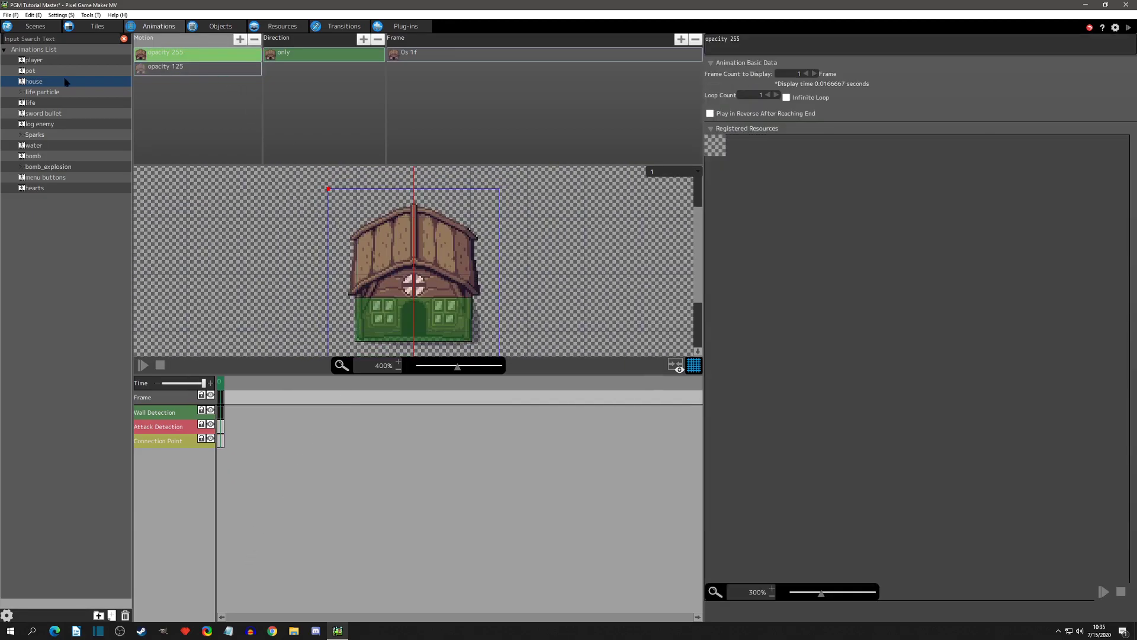
left_click(40, 113)
left_click(39, 100)
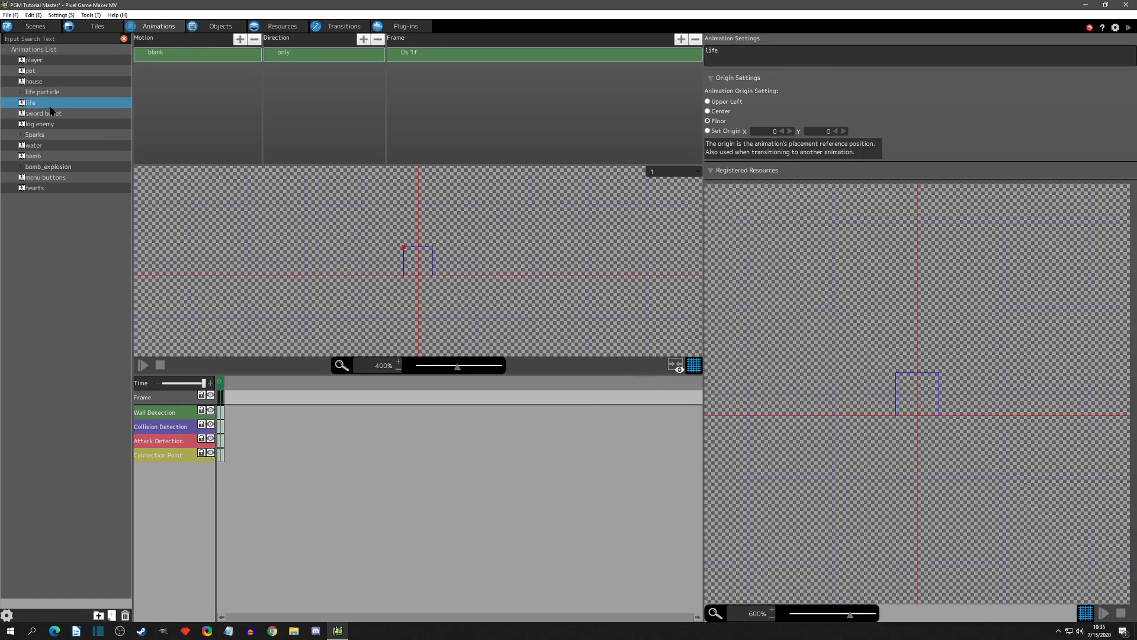
left_click(221, 27)
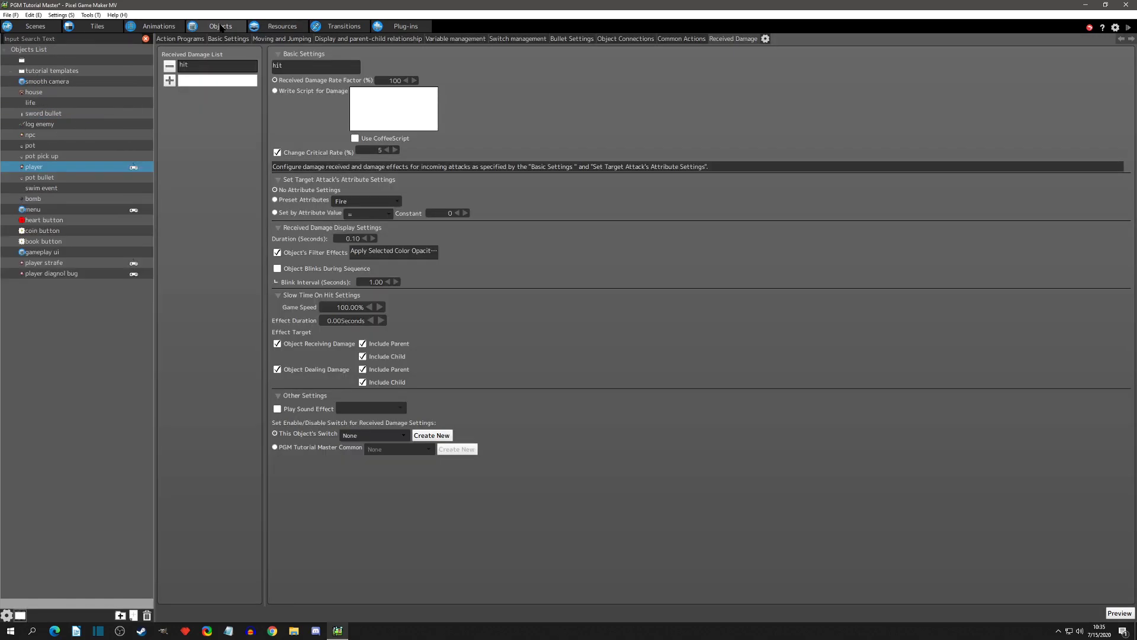
left_click(185, 39)
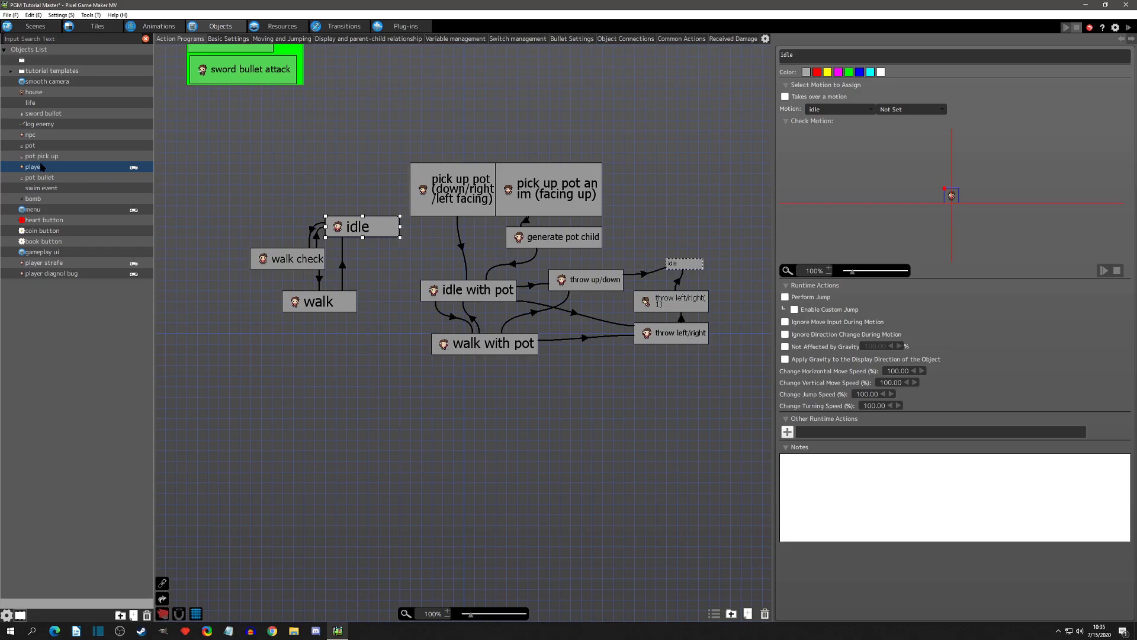
Enable the Set Field of Vision, Lighting settings for the life object.
left_click(42, 104)
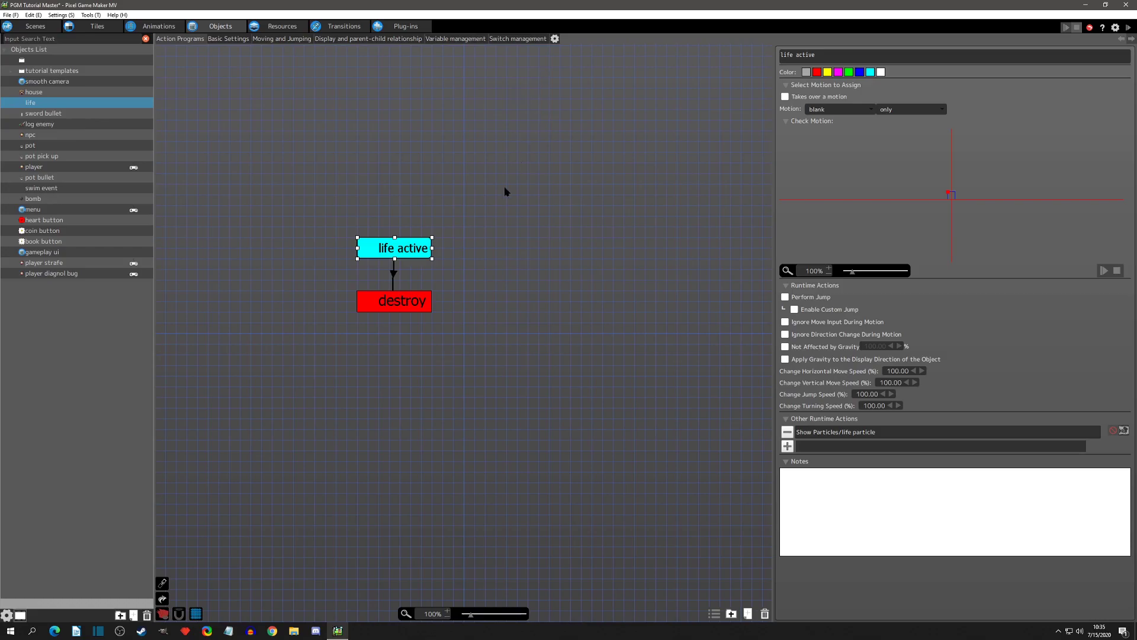
left_click(555, 39)
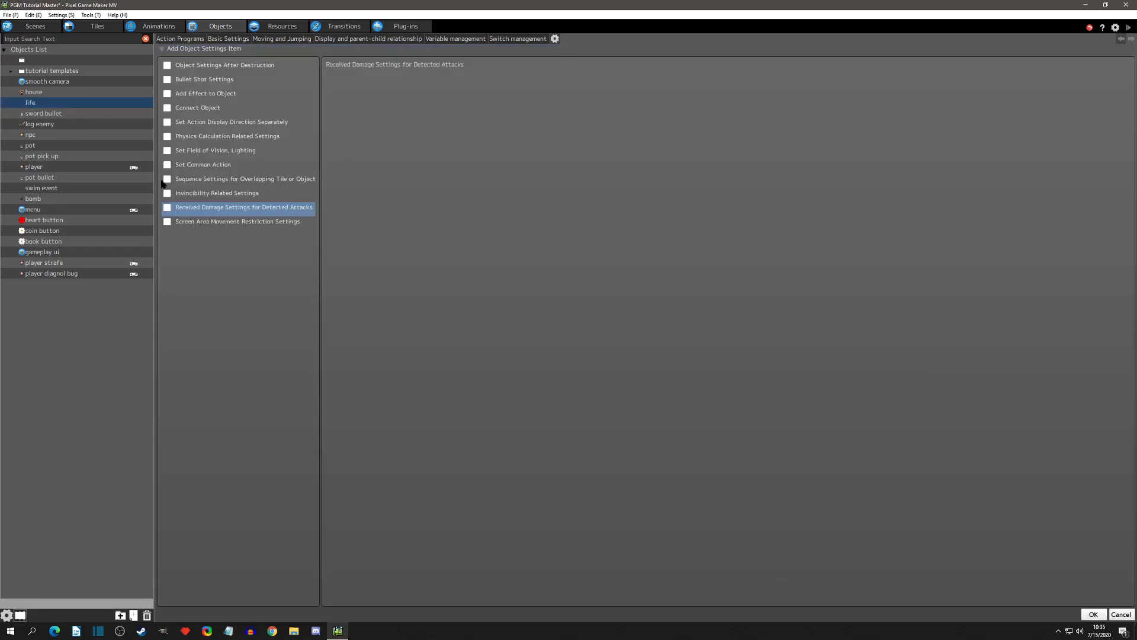
left_click(168, 151)
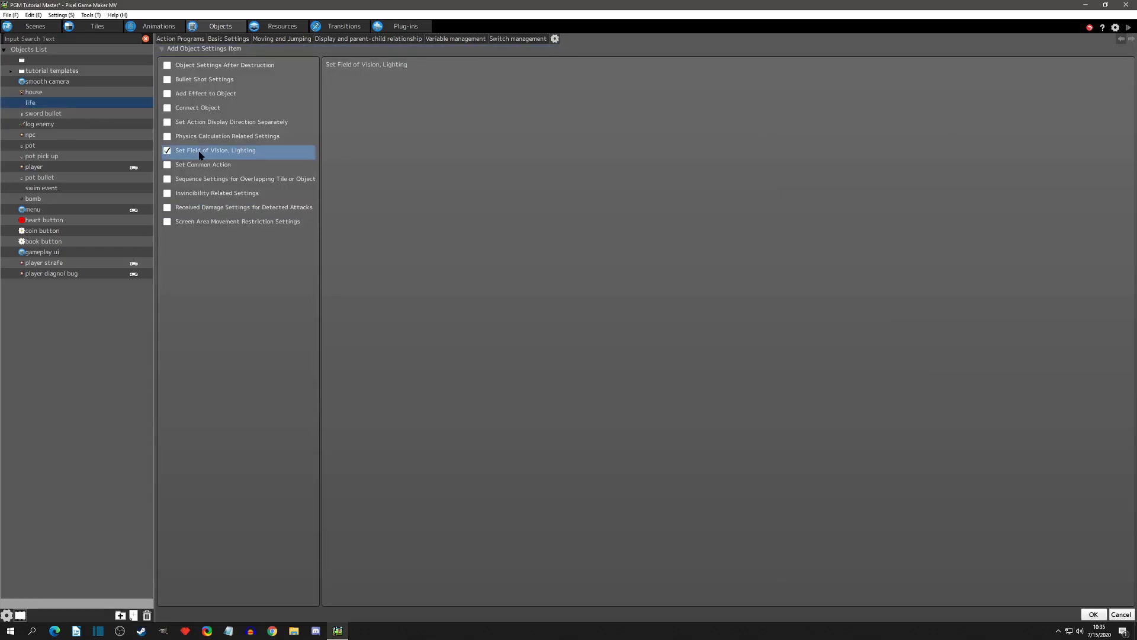
left_click(1093, 614)
Add a field of vision named "player in range" to the life object, with a distance radius of 10.
left_click(571, 39)
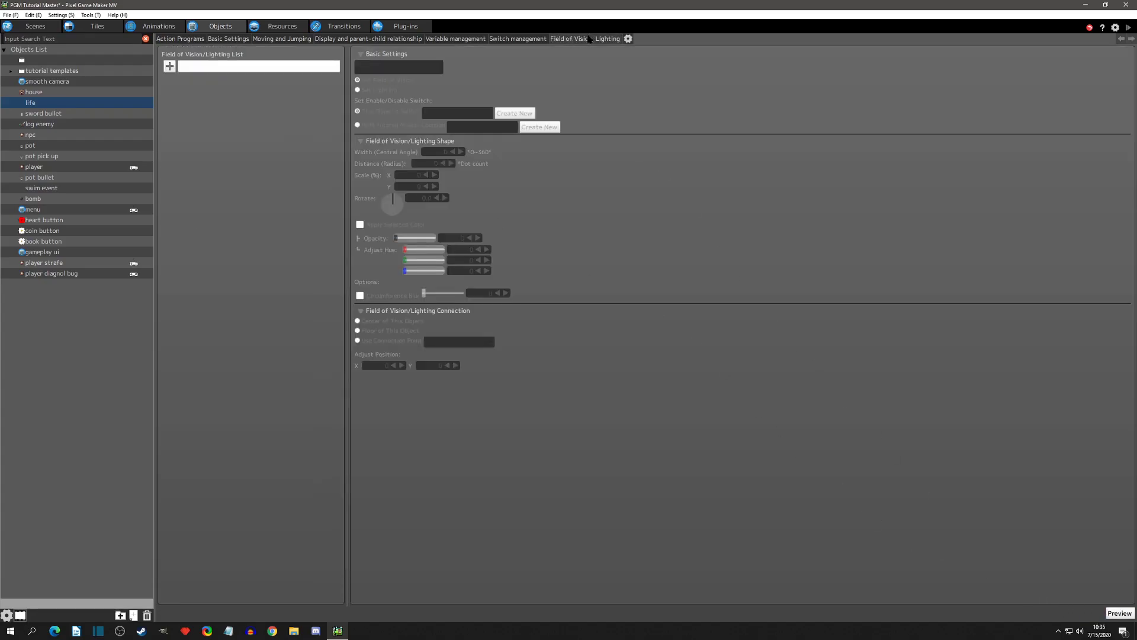
left_click(169, 66)
double_click(364, 63)
type("player in range")
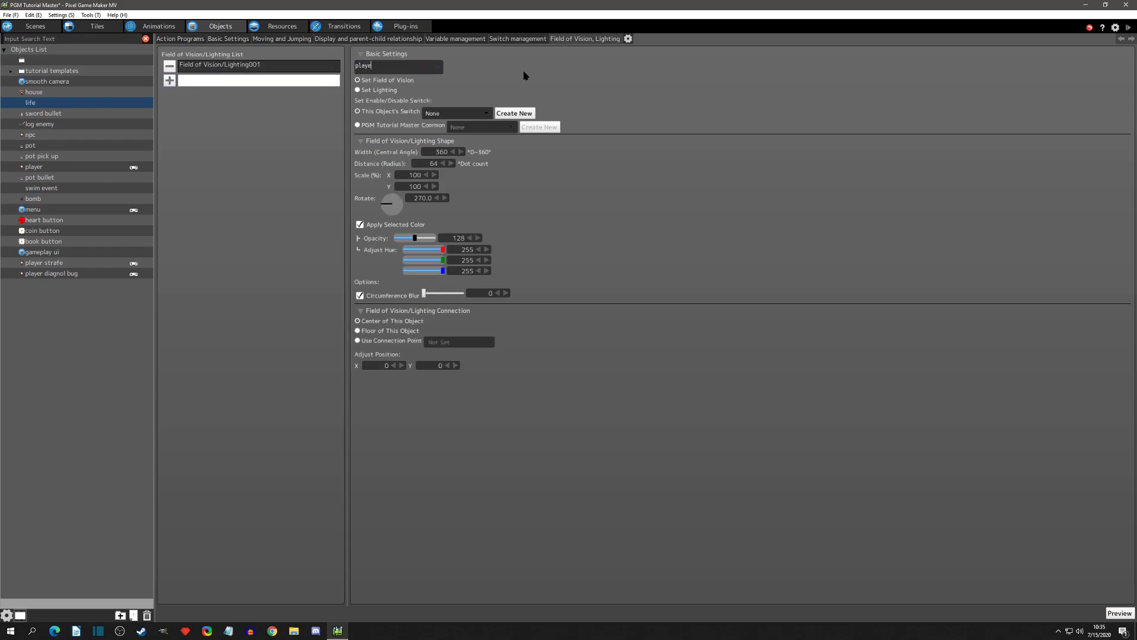
key("Return")
key("Tab")
Preview the game, walk the player up and down around the life pickup to check its vision range, and end the preview.
left_click(1119, 613)
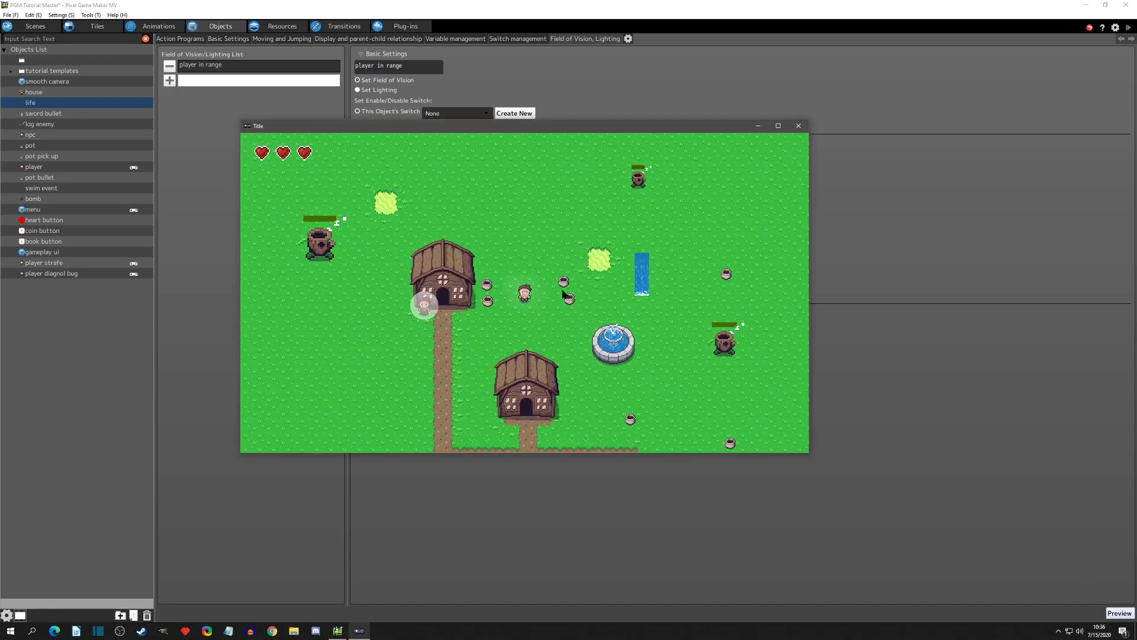
key("Up")
key("Down")
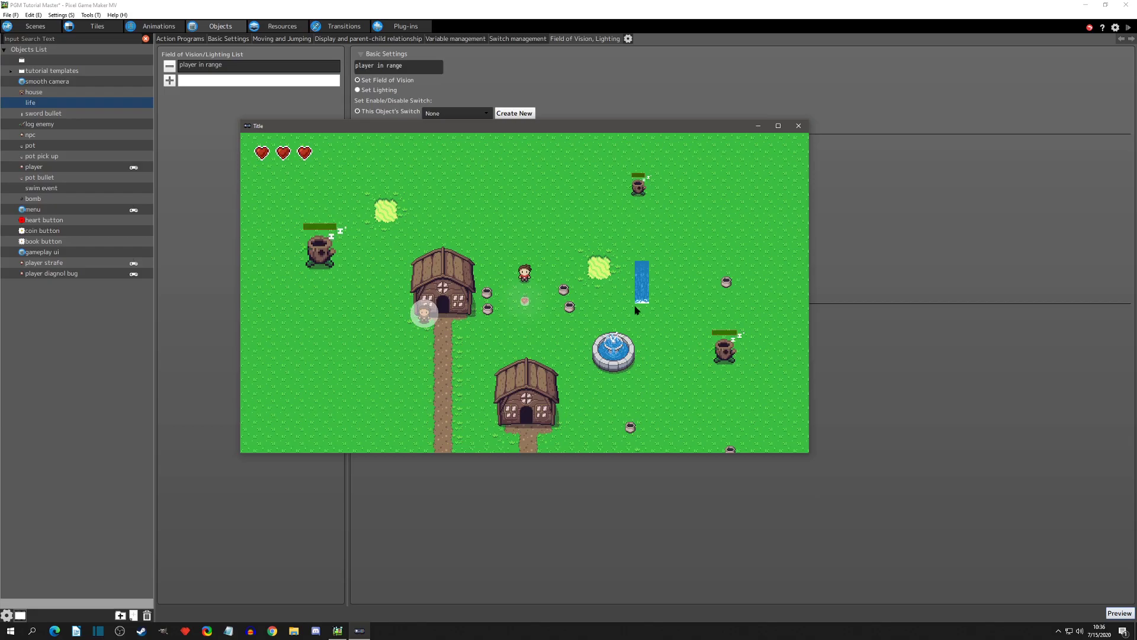
left_click(799, 125)
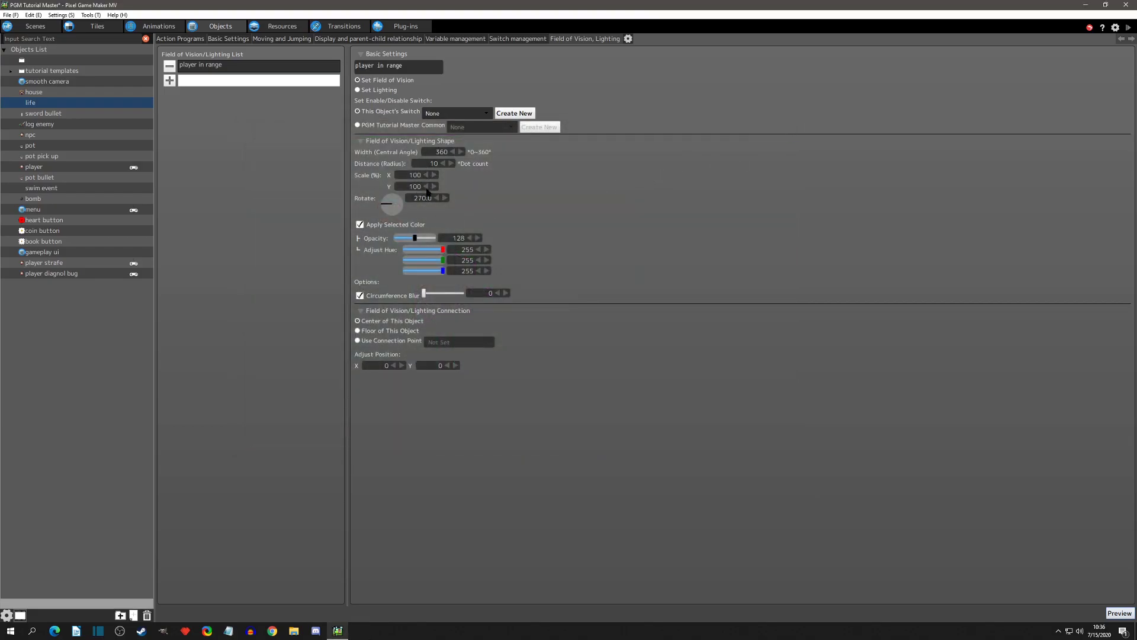
Turn off Apply Selected Color for the life object's field of vision and check the result in a short game preview.
left_click(360, 225)
left_click(1119, 613)
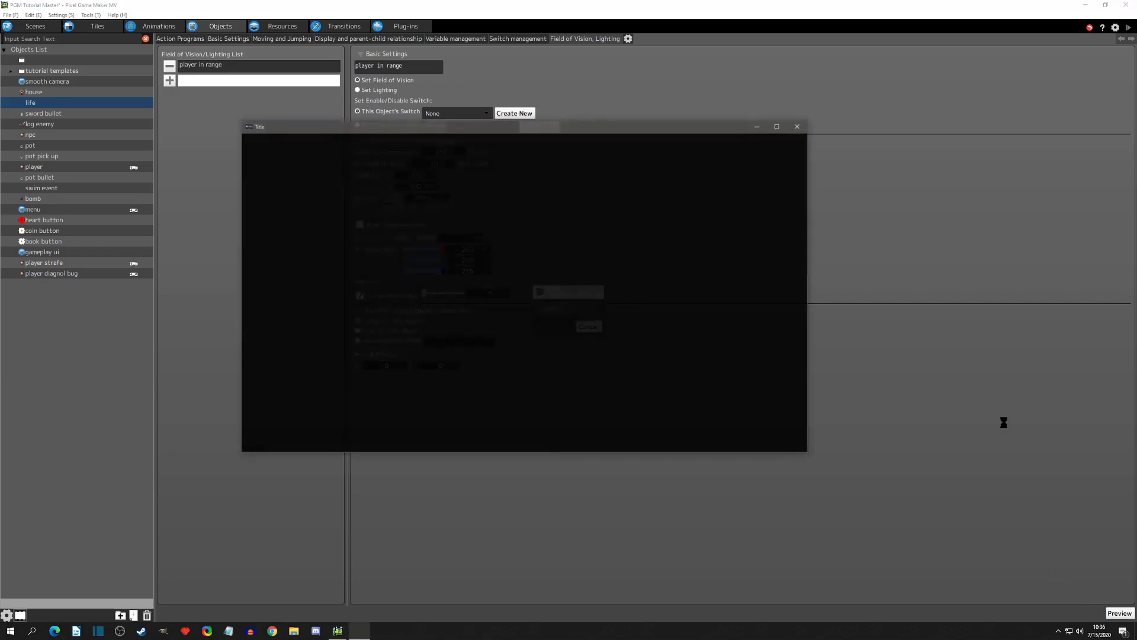
key("Up")
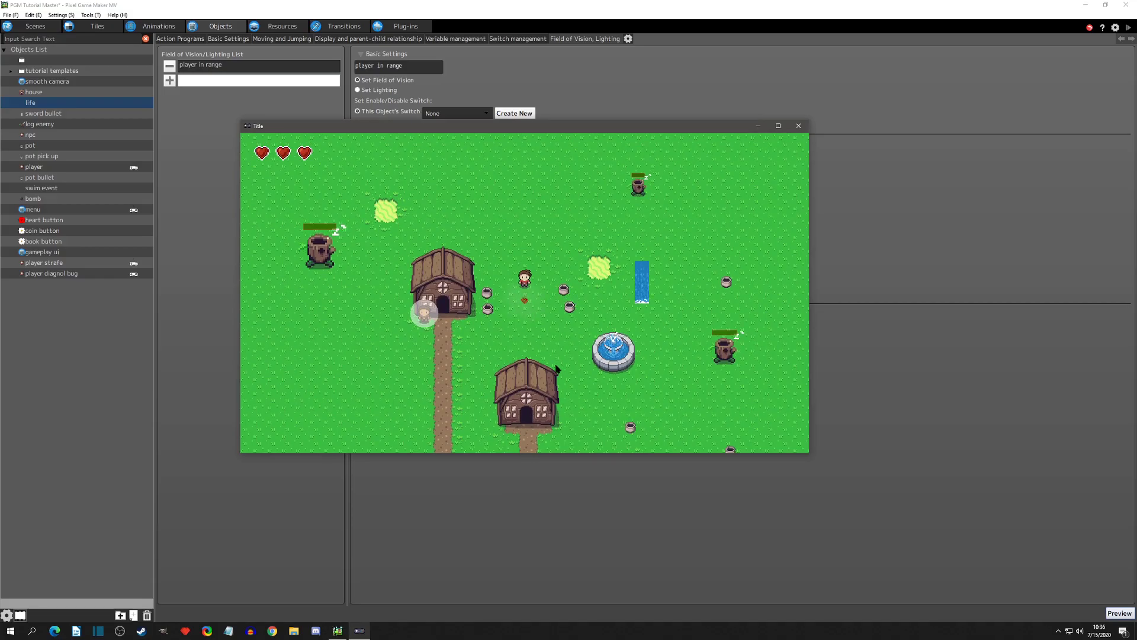
left_click(799, 126)
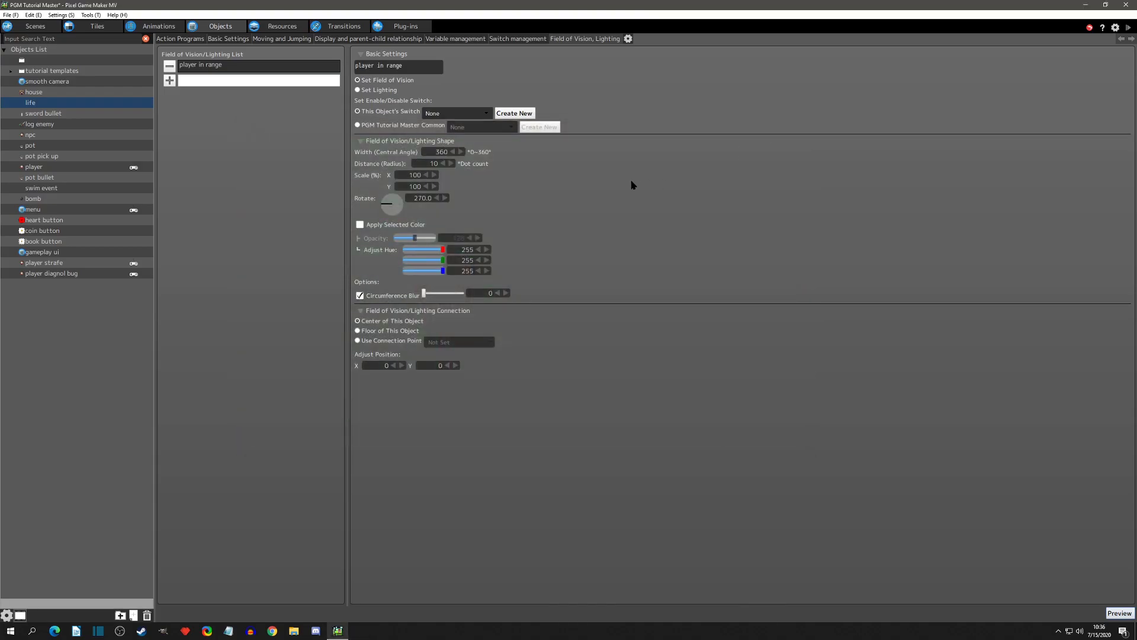
Remove the Contact with Collision Detection of Other Objects condition from the life object's link between life active and destroy.
left_click(181, 40)
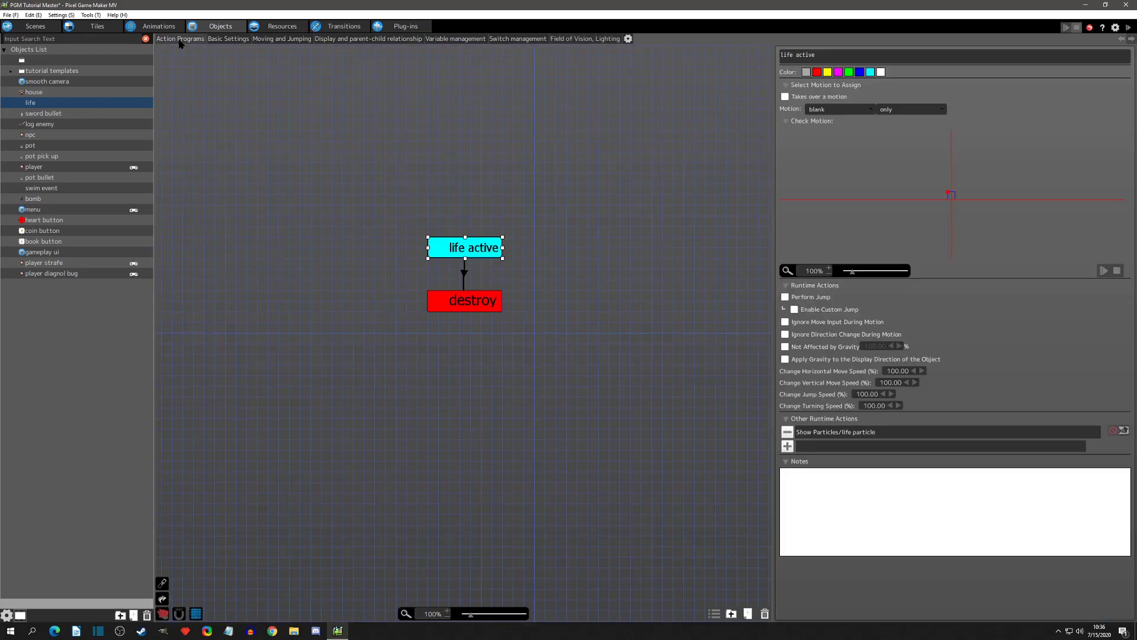
left_click(466, 274)
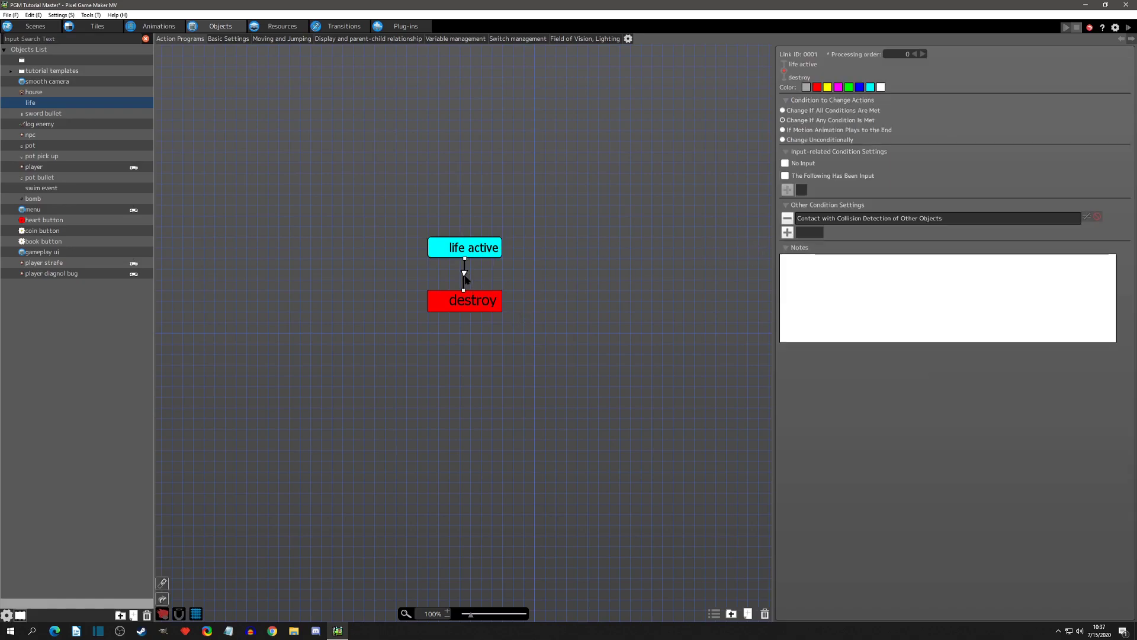
left_click(466, 252)
left_click(469, 277)
left_click(465, 277)
left_click(481, 300)
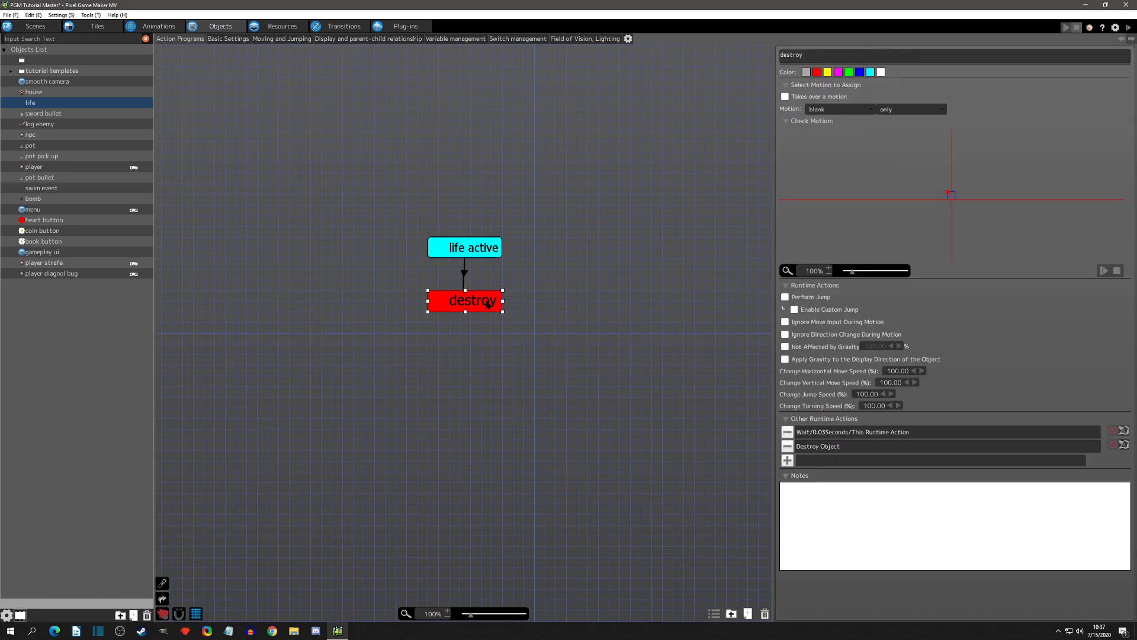
left_click(466, 274)
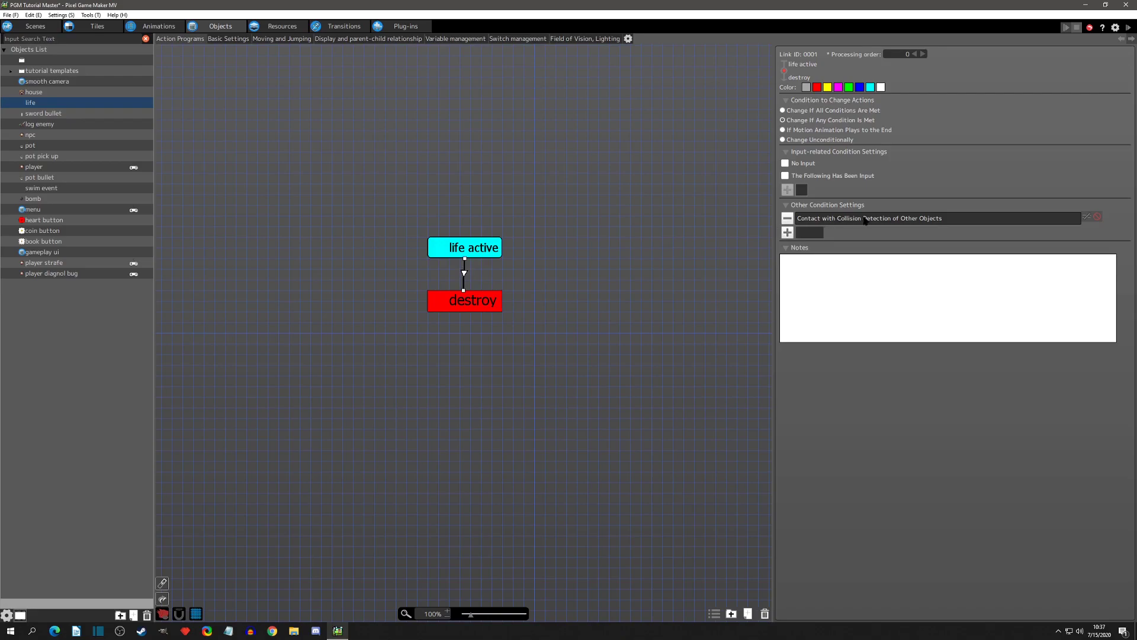
left_click(787, 218)
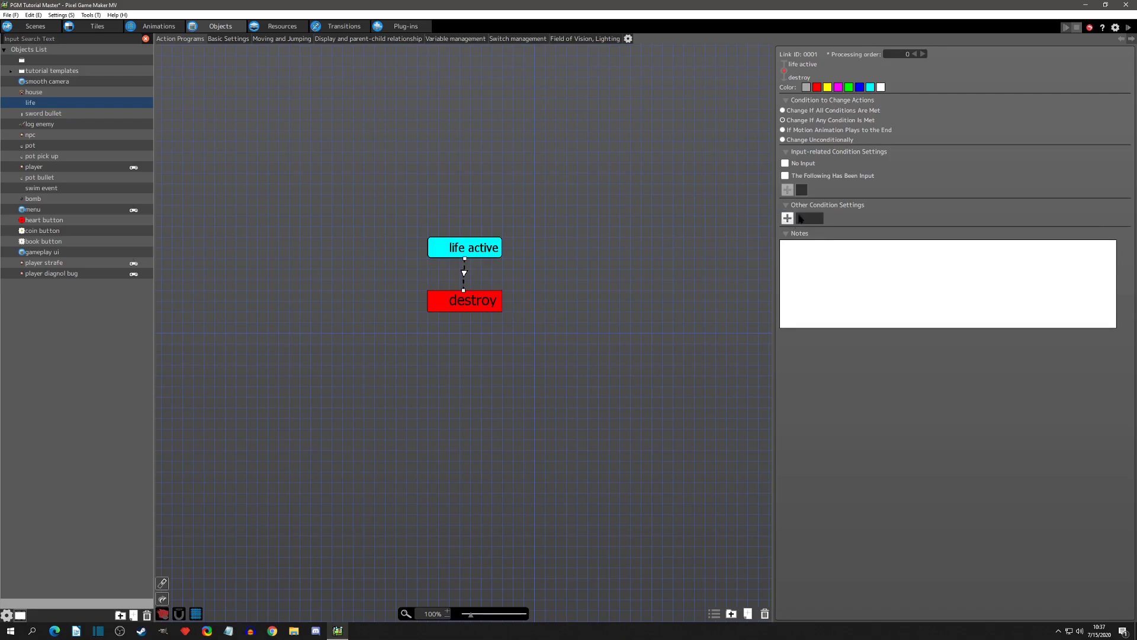
Add a Discovered Other Objects condition to the life active–destroy link, using the "player in range" field of vision and the player object.
left_click(787, 218)
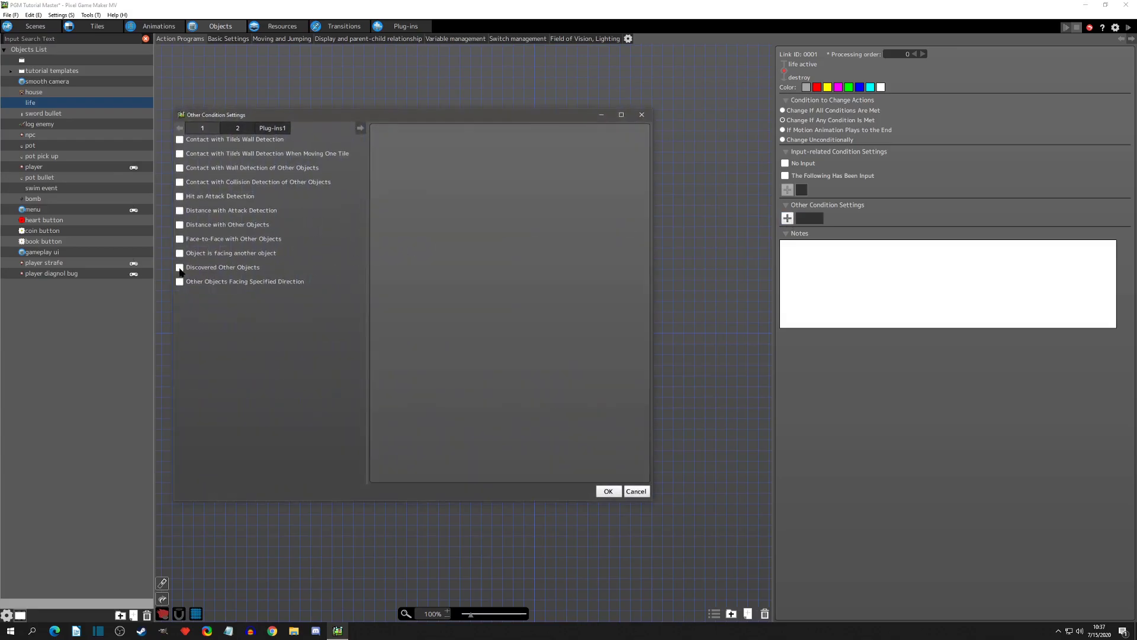
left_click(180, 268)
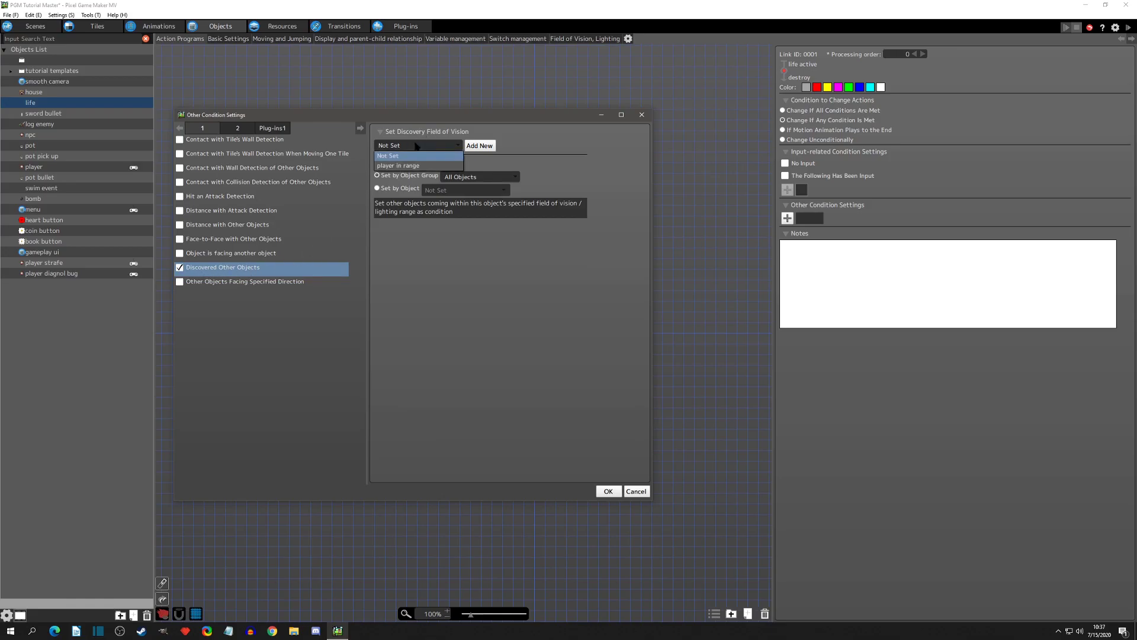
key("Down")
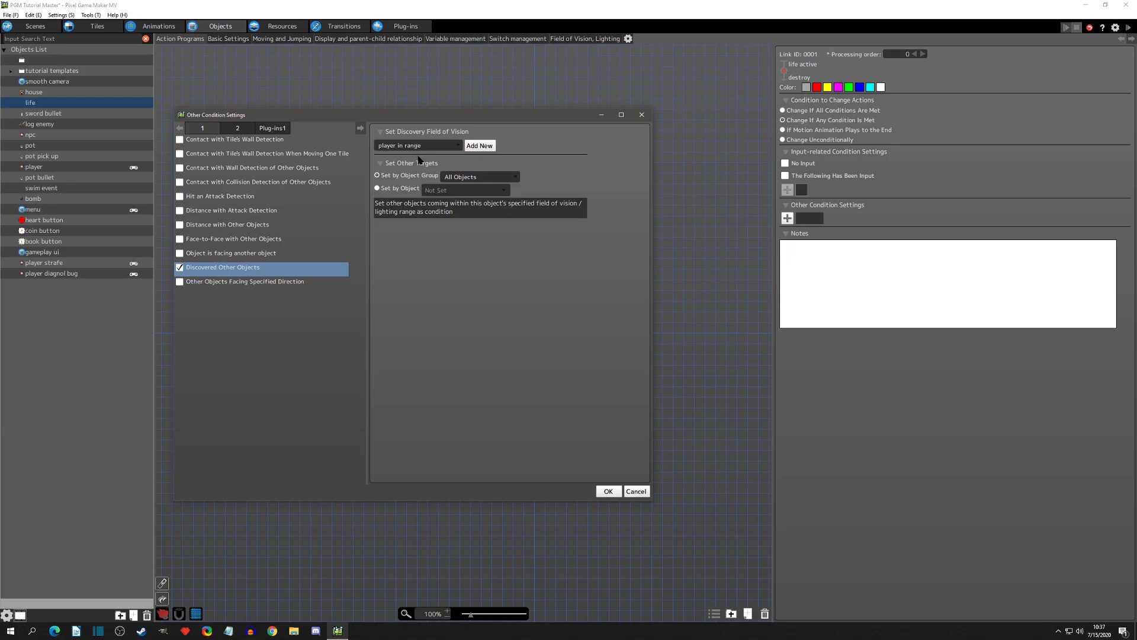
left_click(409, 188)
left_click(447, 190)
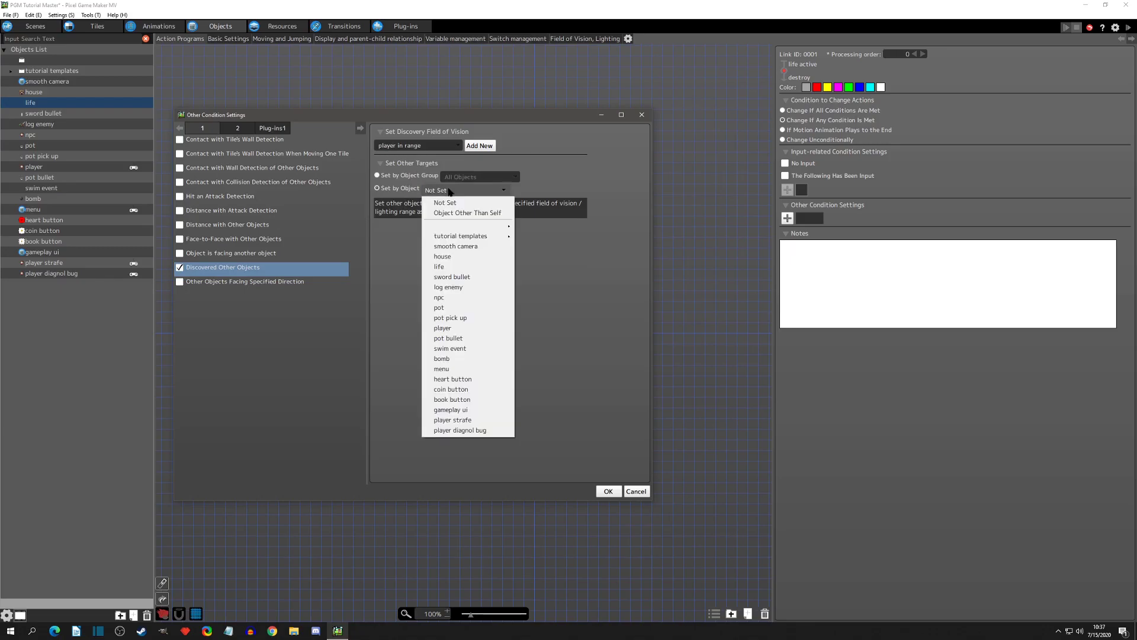
left_click(458, 329)
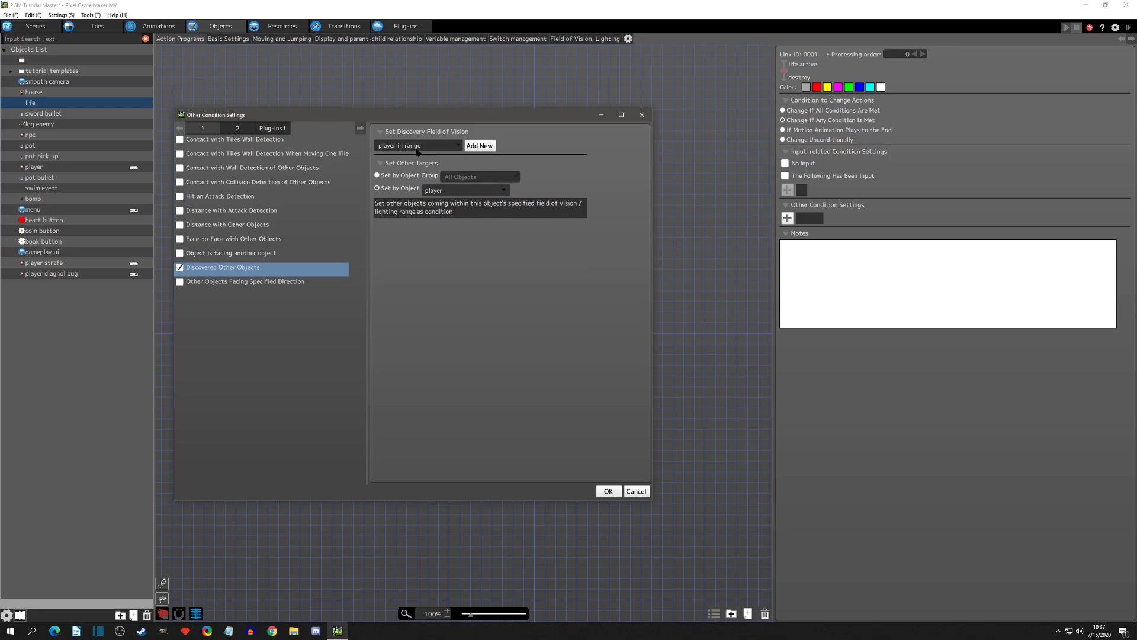
left_click(605, 493)
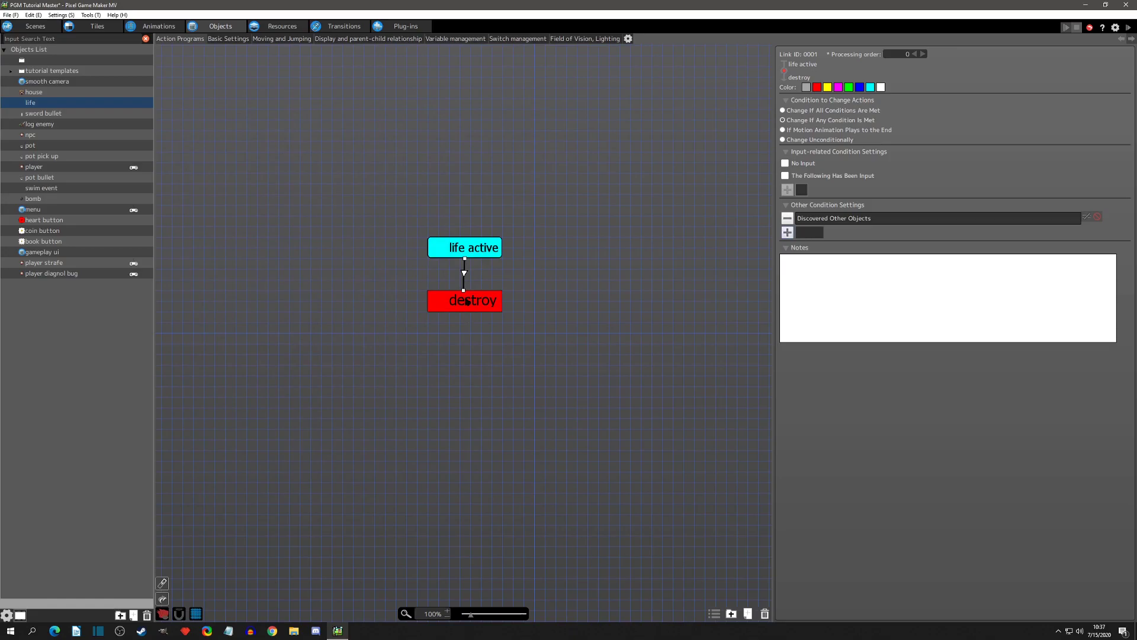
Test play the game, walk the player into the life pickup and around the houses, and close the test.
left_click(1128, 27)
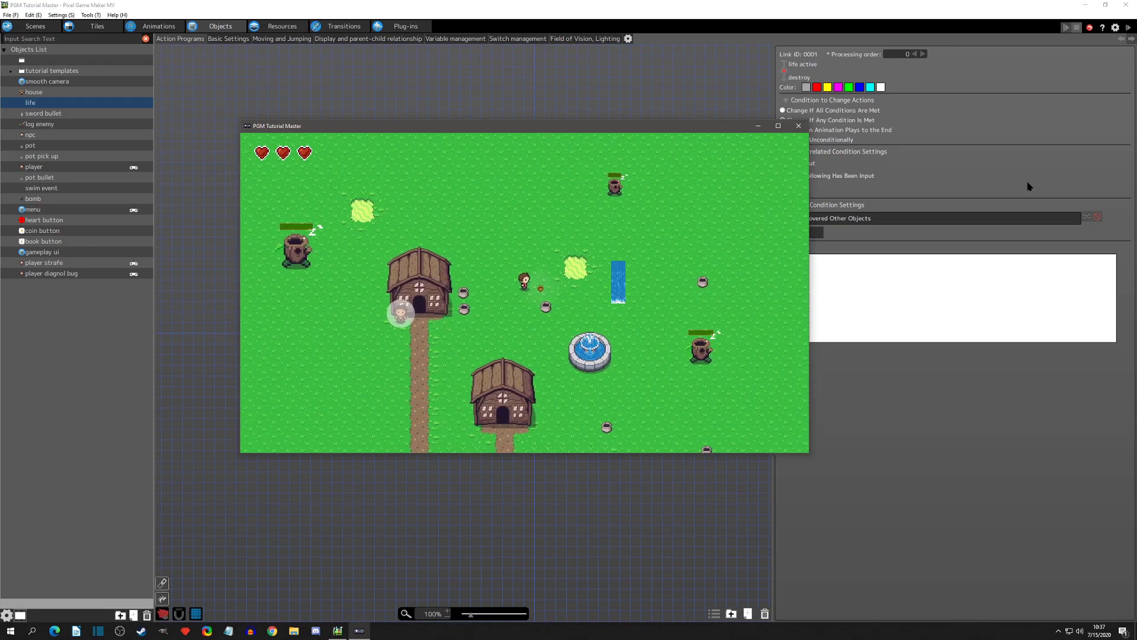
key("Right")
key("Left")
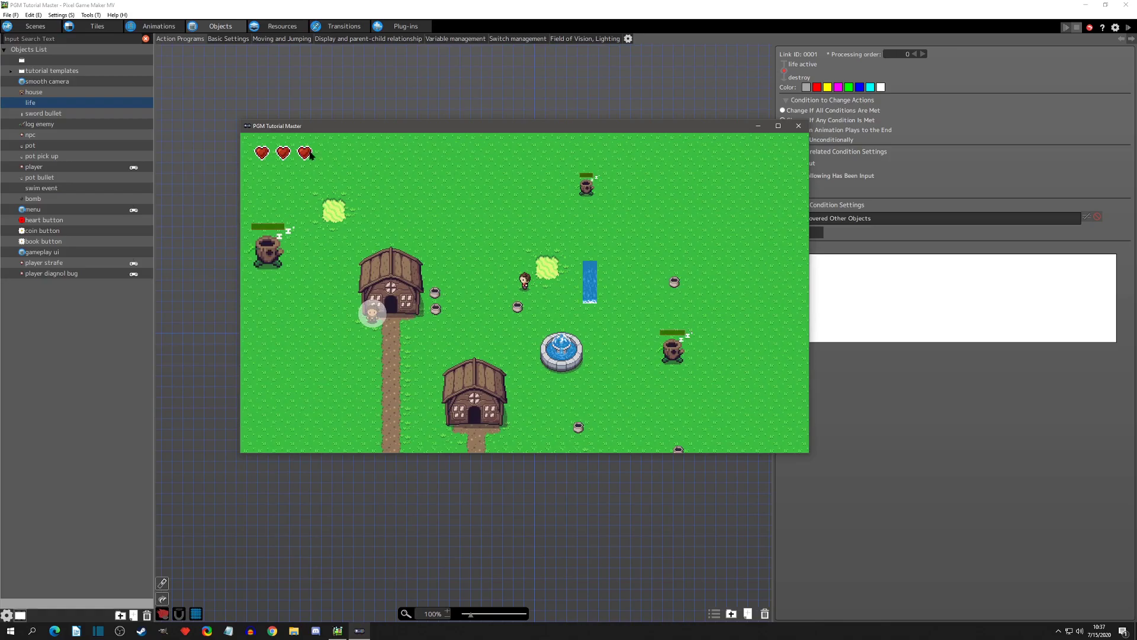
key("Left")
key("Down")
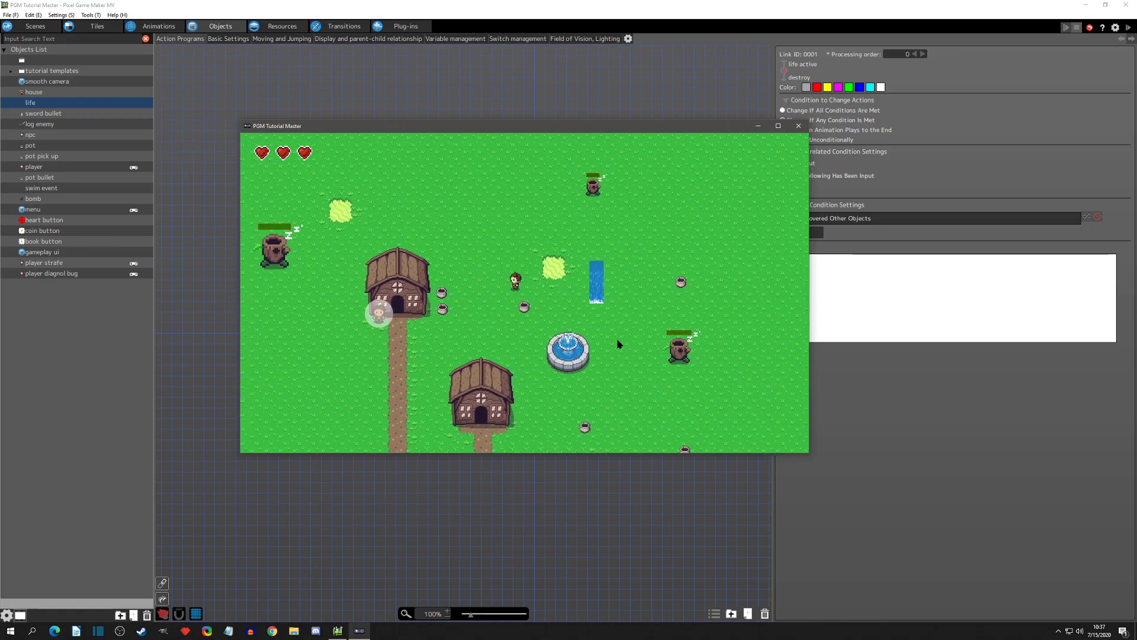
key("Left")
key("Down")
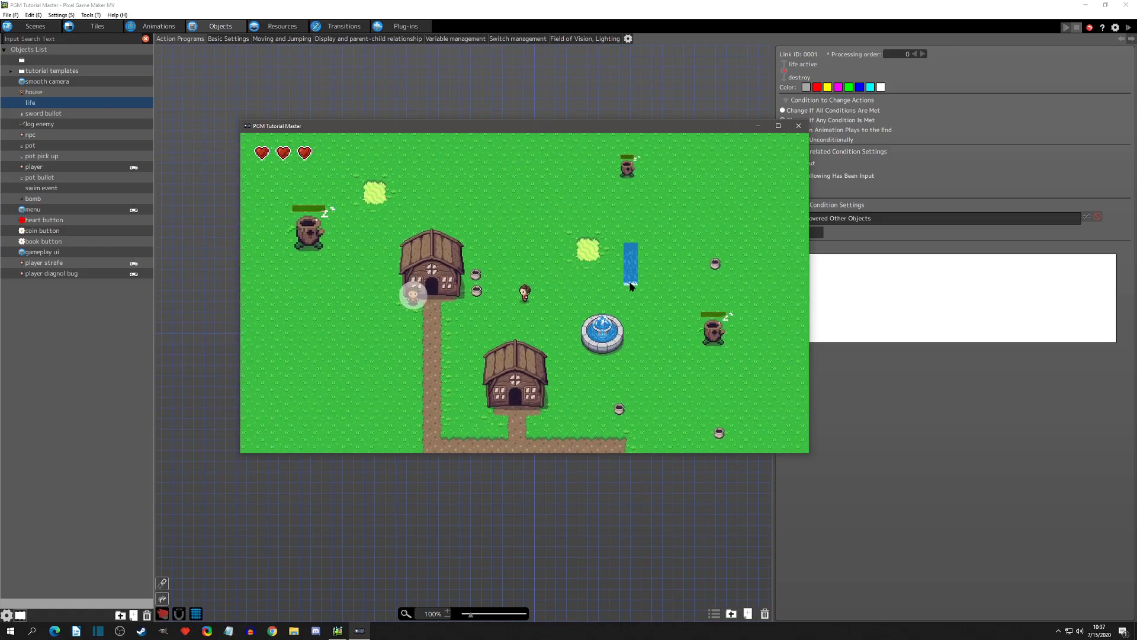
left_click(798, 128)
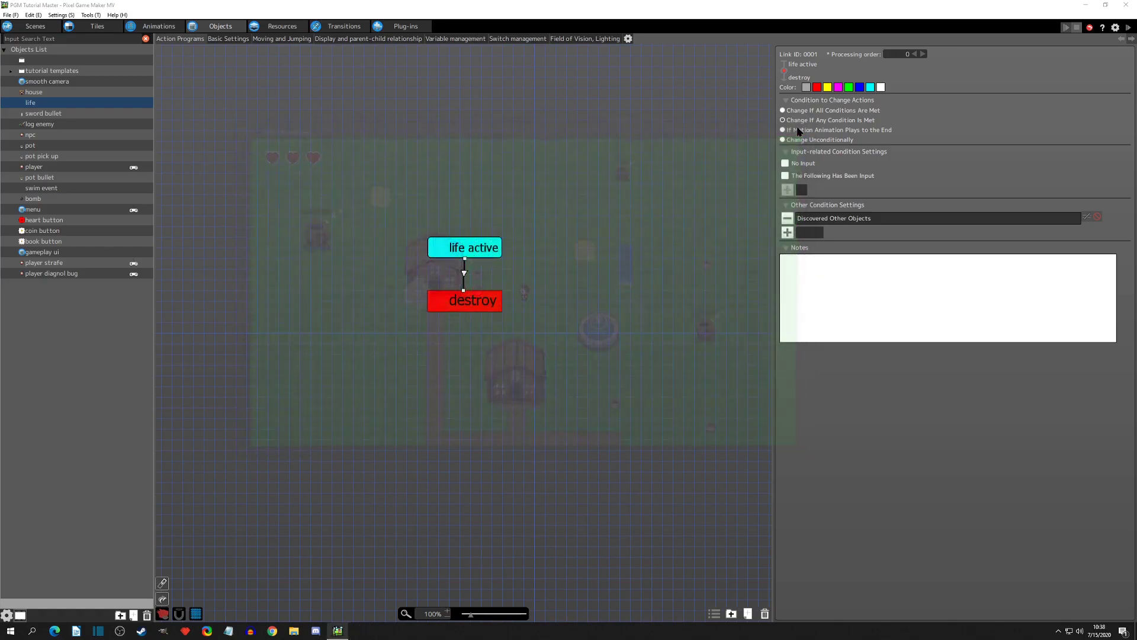
Enable Set Field of Vision, Lighting for the house object and add a field of vision named "player in range".
left_click(43, 93)
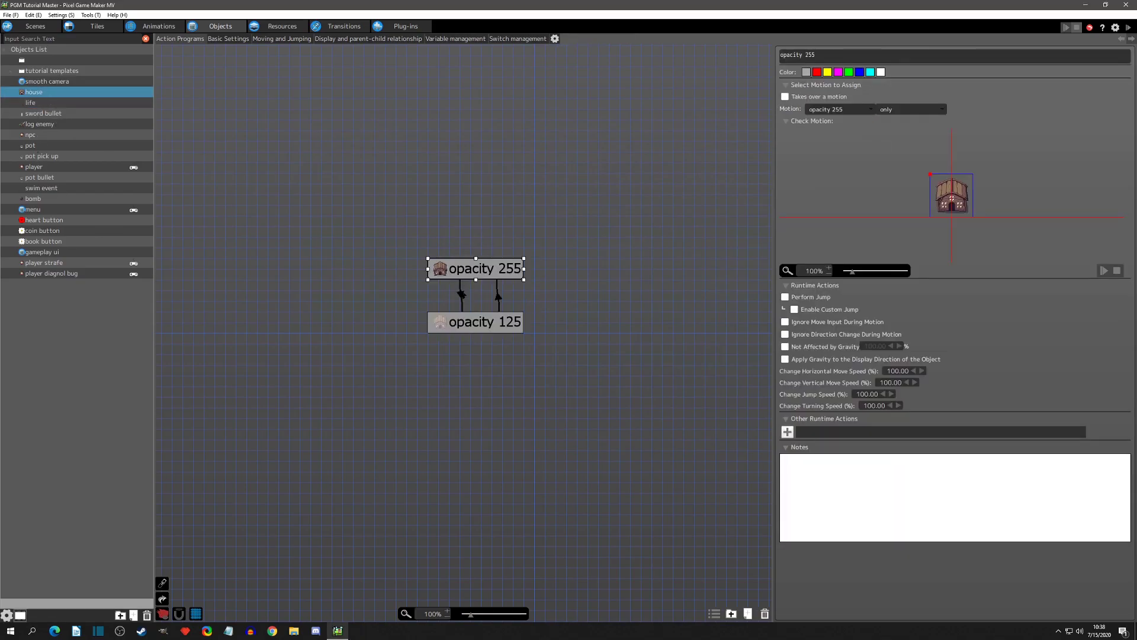
left_click(553, 40)
left_click(167, 151)
left_click(1093, 614)
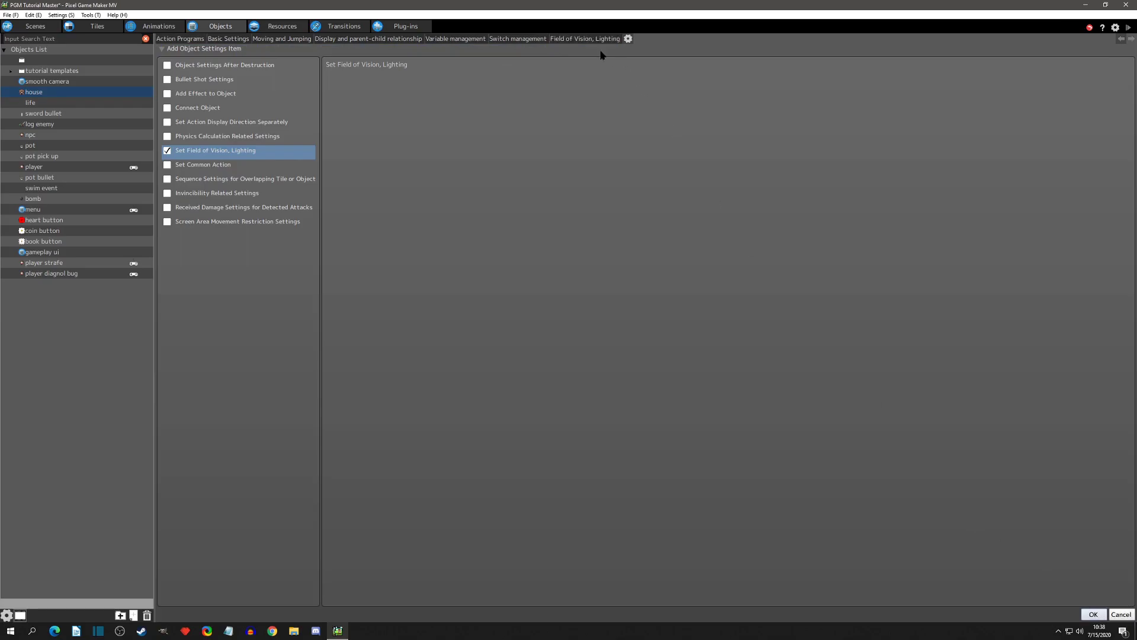
left_click(588, 40)
left_click(170, 66)
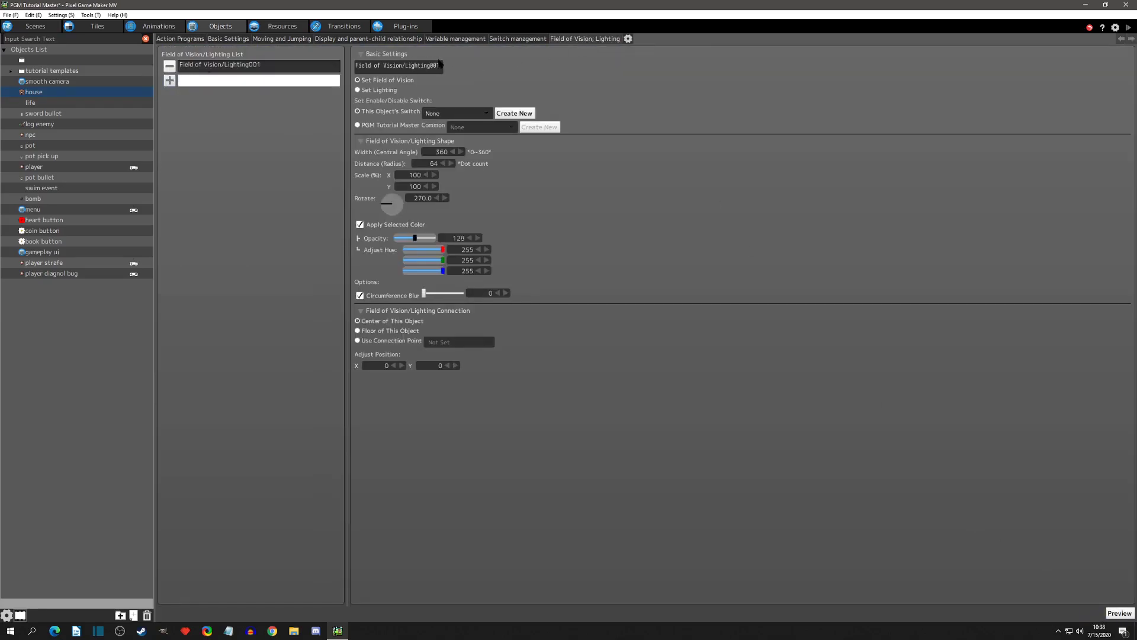
type("player in range")
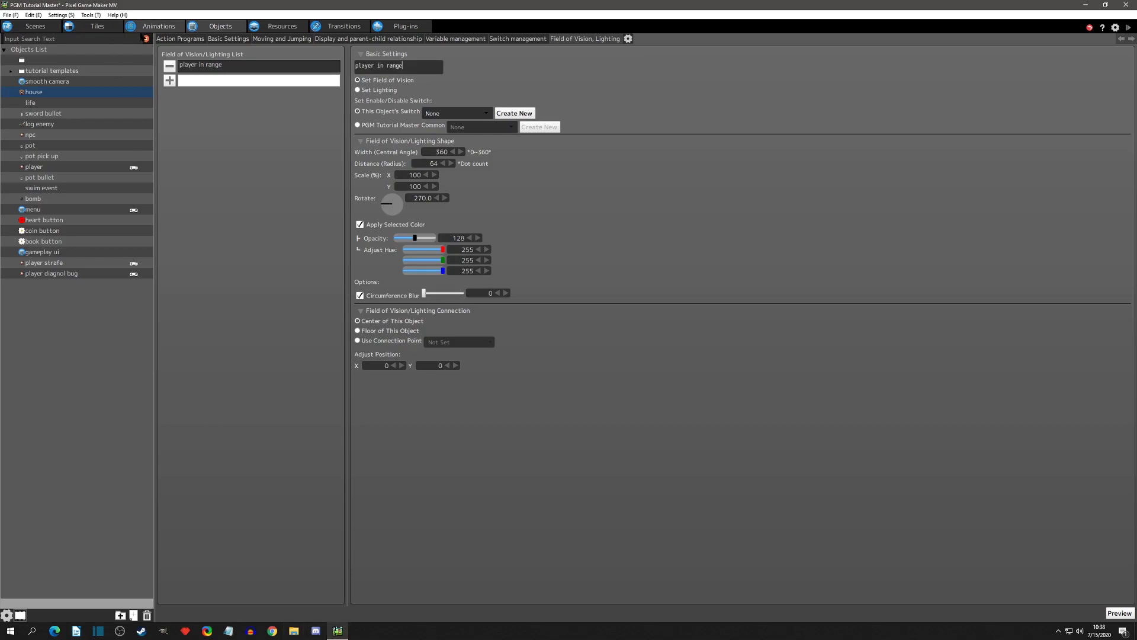
Inspect the house animation's opacity 255 motion and return to the house object's field of vision settings.
left_click(155, 27)
left_click(48, 83)
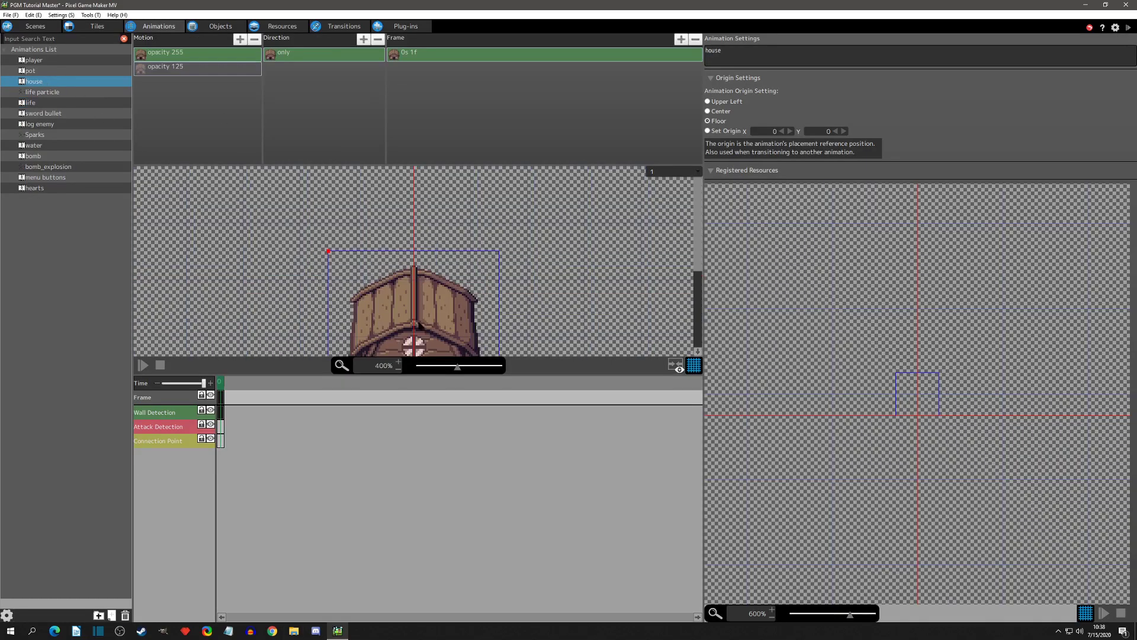
scroll(409, 265, "down", 3)
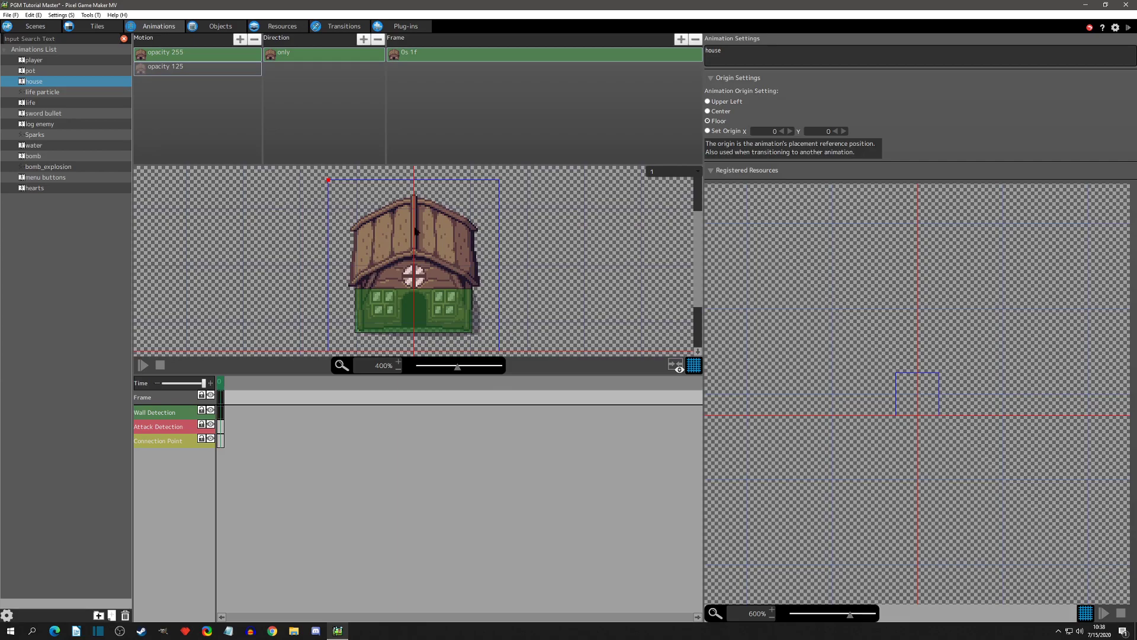
left_click(282, 26)
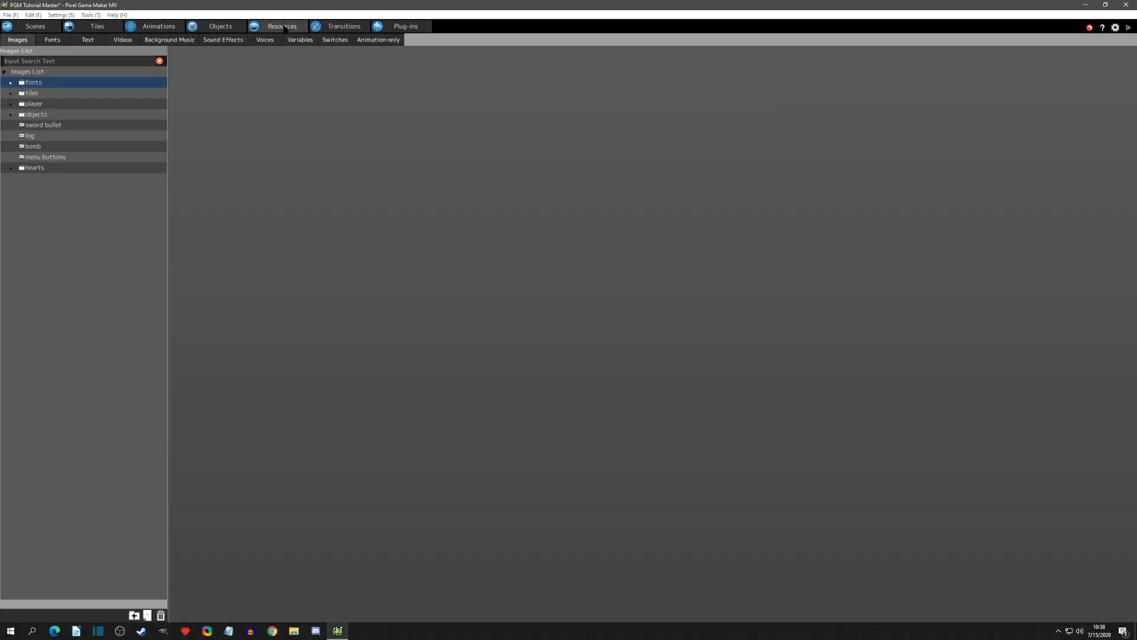
left_click(235, 28)
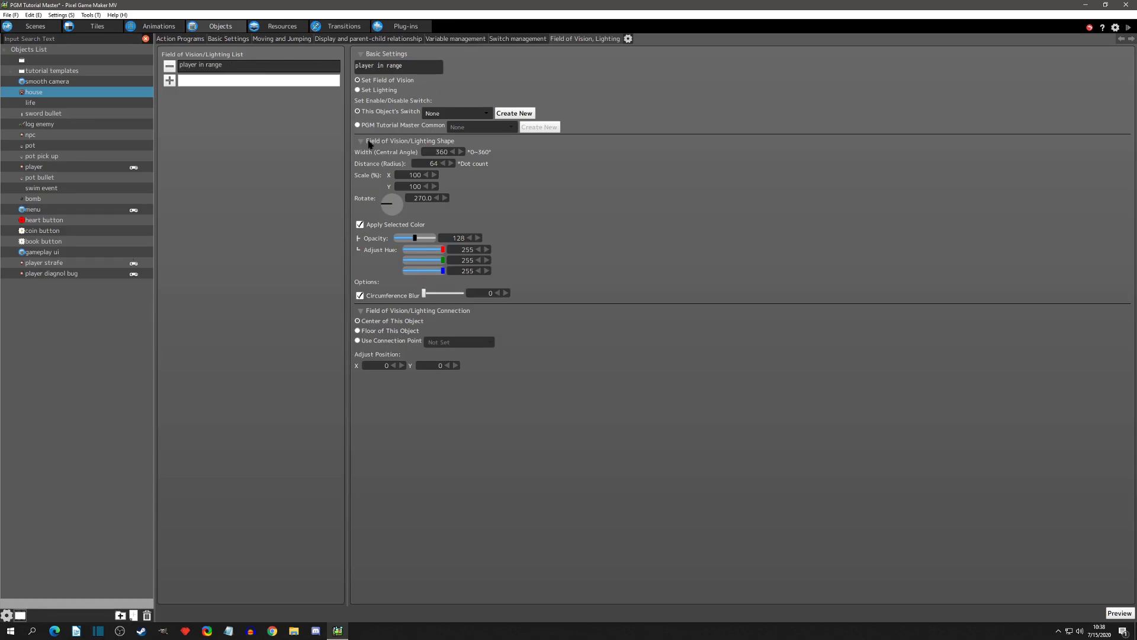
Set the house field of vision's central angle to 180 degrees and its rotation to 180.0.
double_click(434, 153)
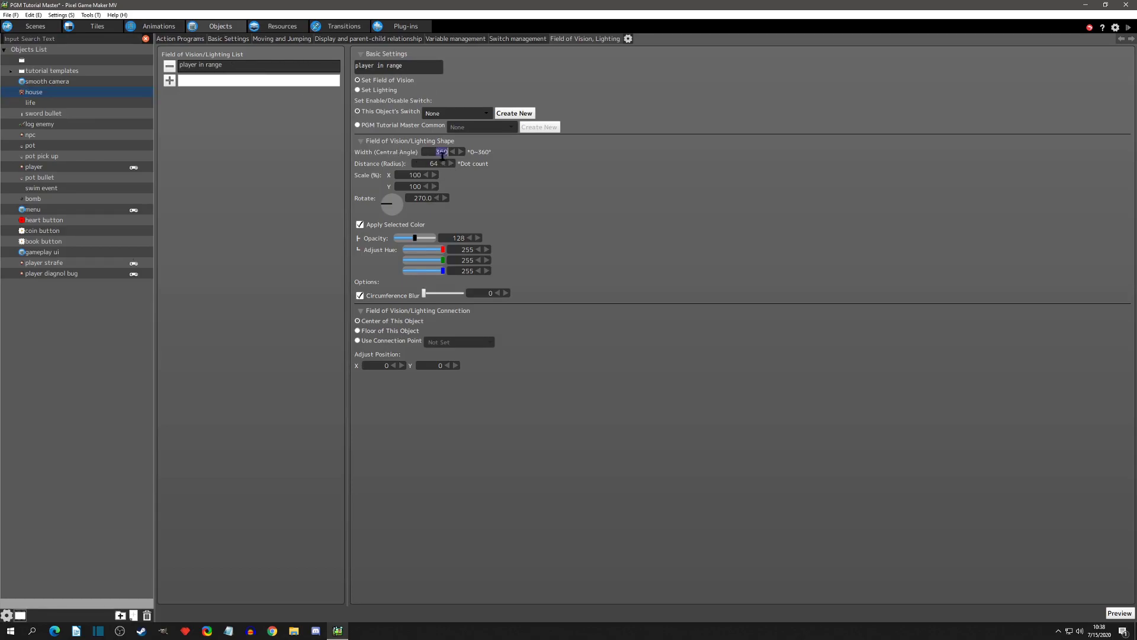
type("180")
mouse_move(385, 204)
left_mouse_down()
mouse_move(400, 207)
mouse_move(385, 204)
left_mouse_up()
left_click_drag(388, 203, 393, 199)
left_click_drag(393, 199, 394, 218)
mouse_move(394, 213)
left_mouse_down()
mouse_move(392, 194)
mouse_move(394, 218)
left_mouse_up()
double_click(417, 200)
key("Return")
Preview the scene with wall detection shown to check the house's field of vision coverage, and close the preview.
left_click(1120, 613)
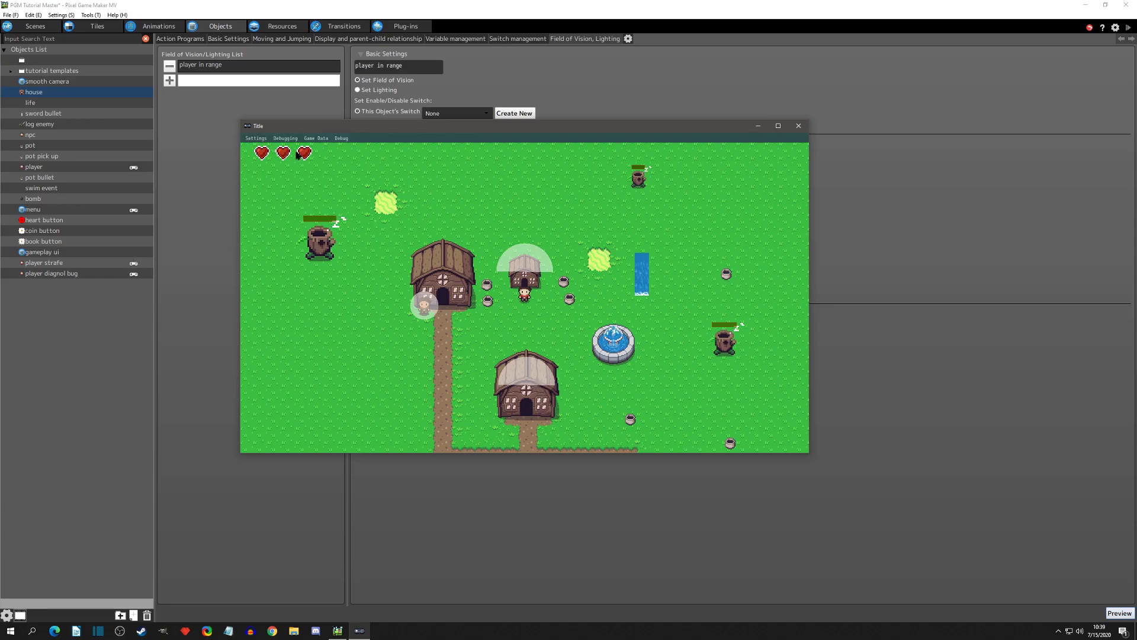
left_click(292, 139)
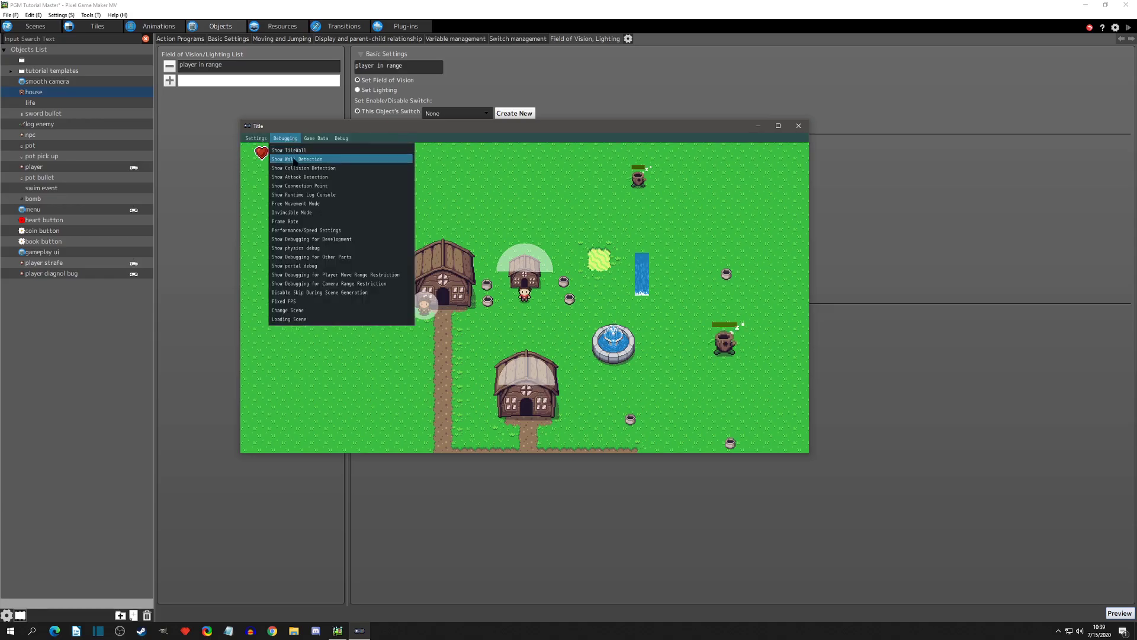
left_click(295, 159)
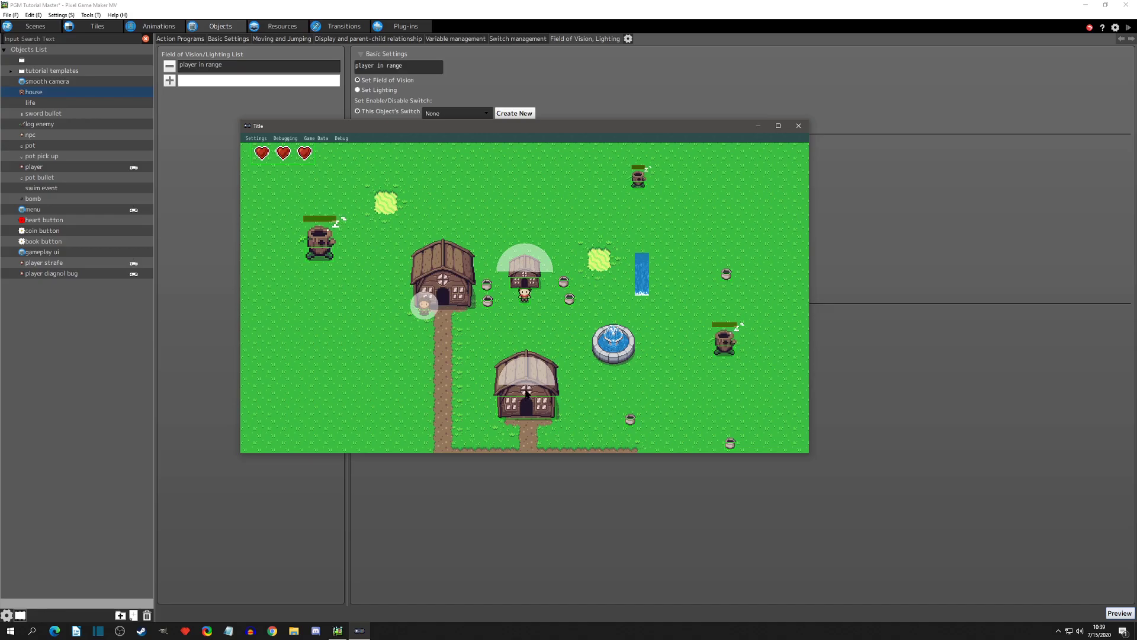
left_click(798, 127)
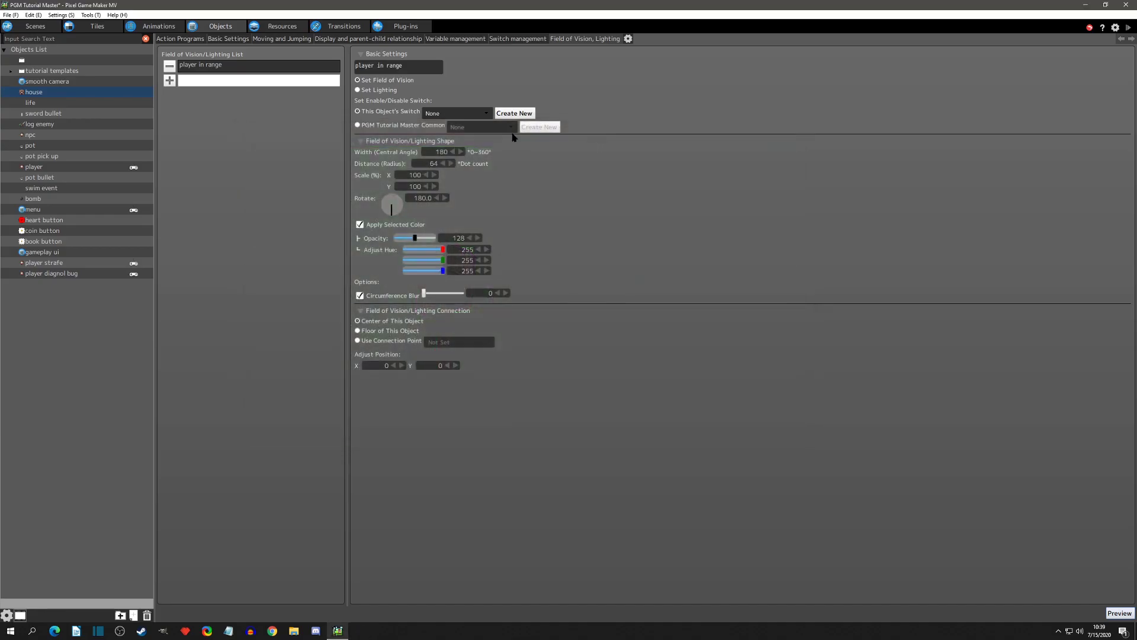
Set the field of vision's X scale to 85% and its Y position adjustment to 20, and check it in a preview.
double_click(417, 176)
type("85")
double_click(456, 366)
left_click(1120, 613)
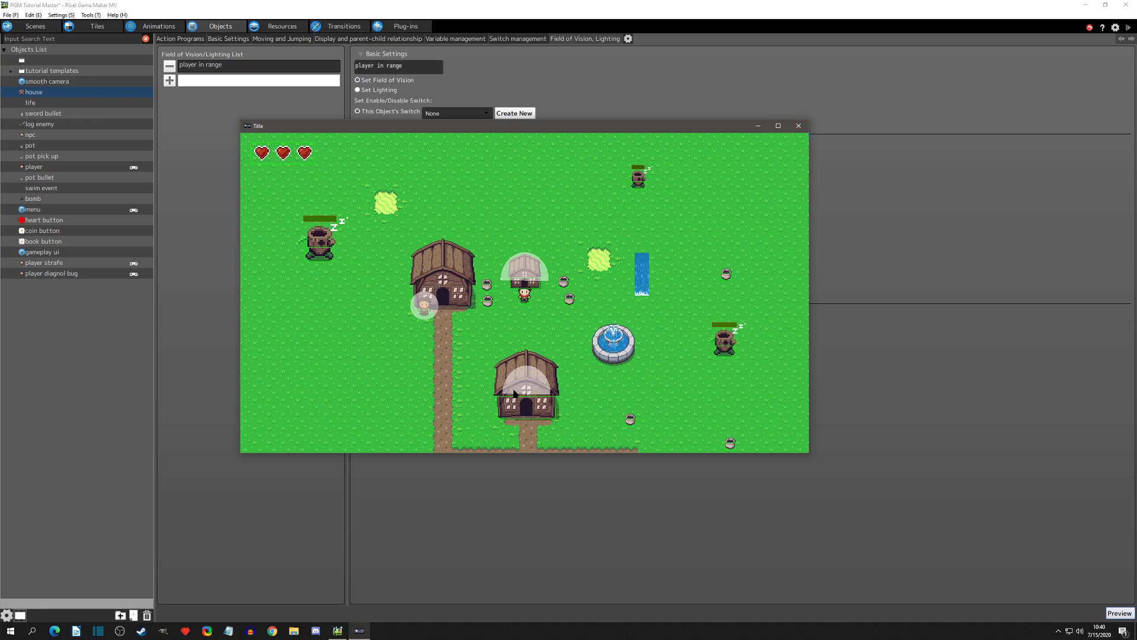
left_click(799, 126)
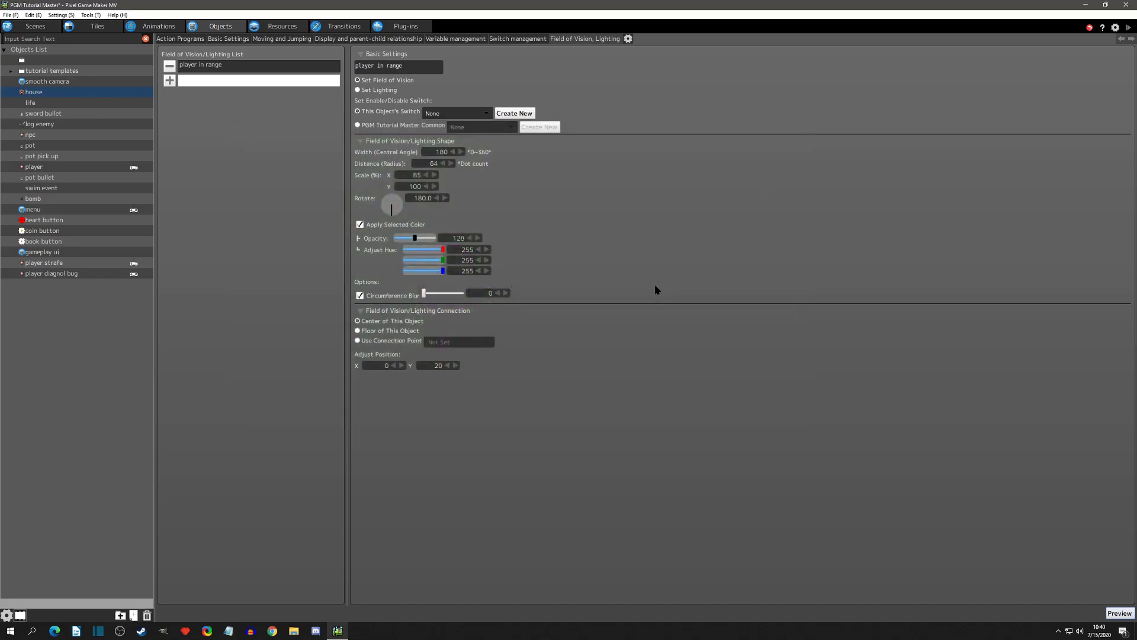
Set the field of vision's rotation to 360 and turn off Apply Selected Color.
left_click_drag(391, 208, 393, 196)
double_click(412, 199)
type("360")
key("Return")
left_click(360, 225)
Add a Discovered Other Objects condition to the opacity 255–opacity 125 link, using the "player in range" field of vision and the player object.
left_click(179, 39)
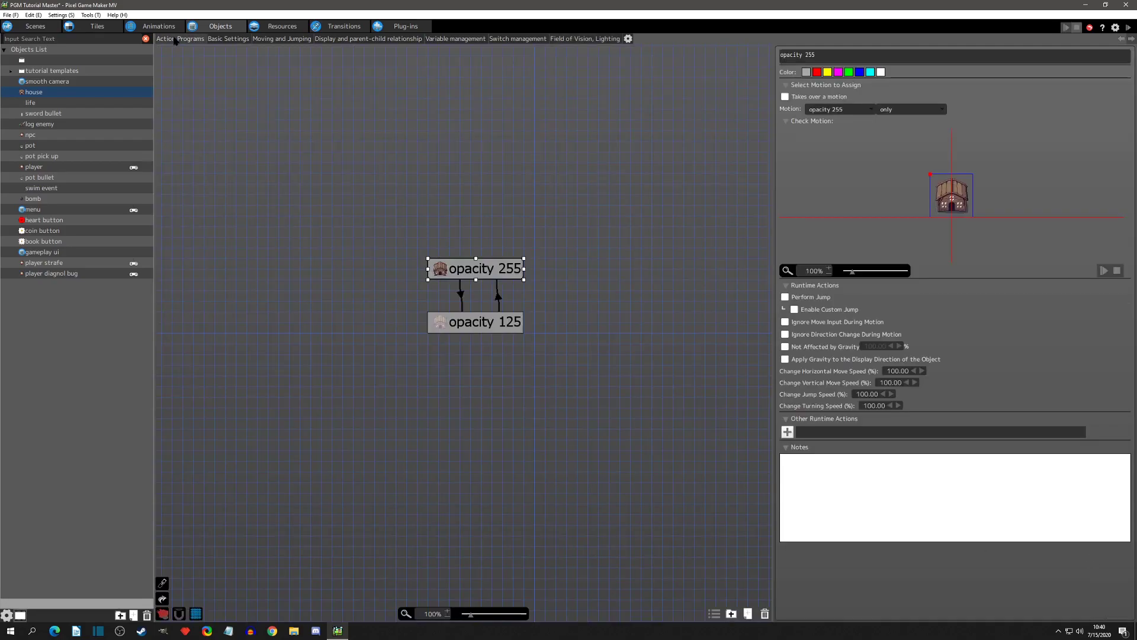
left_click(462, 294)
left_click(788, 218)
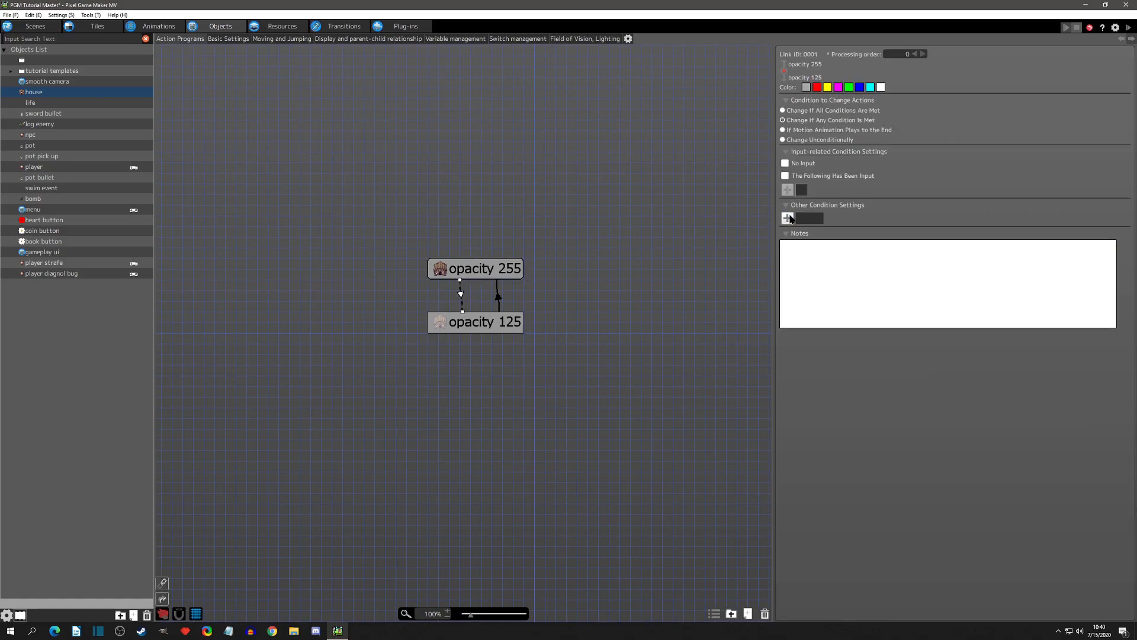
left_click(787, 218)
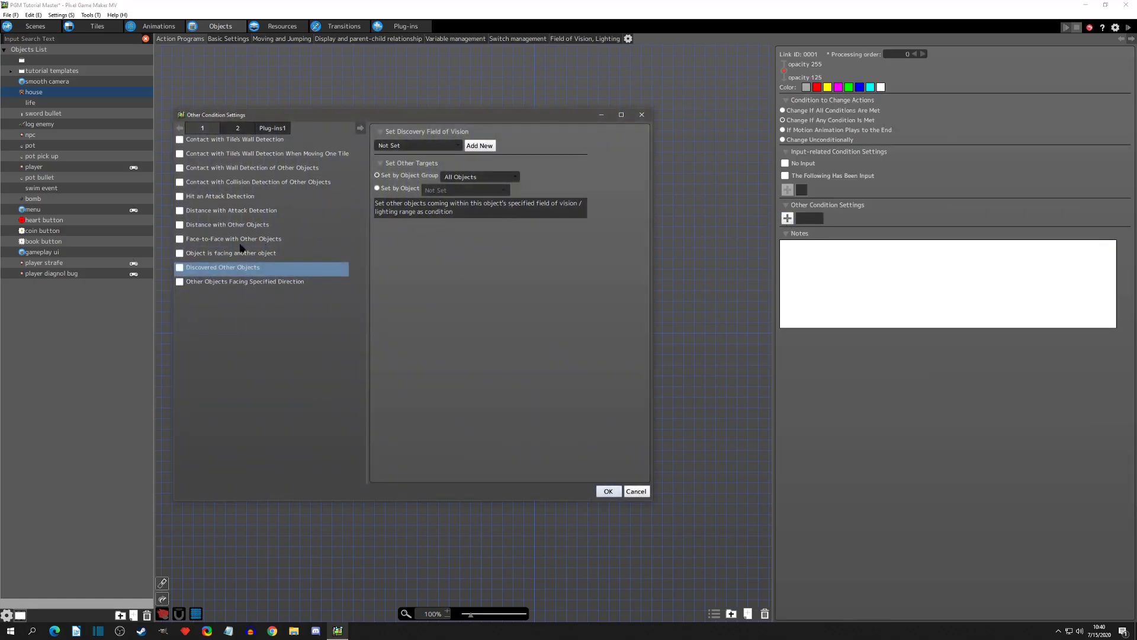
left_click(181, 269)
left_click(425, 135)
left_click(402, 136)
left_click(414, 145)
left_click(396, 153)
left_click(403, 188)
left_click(465, 190)
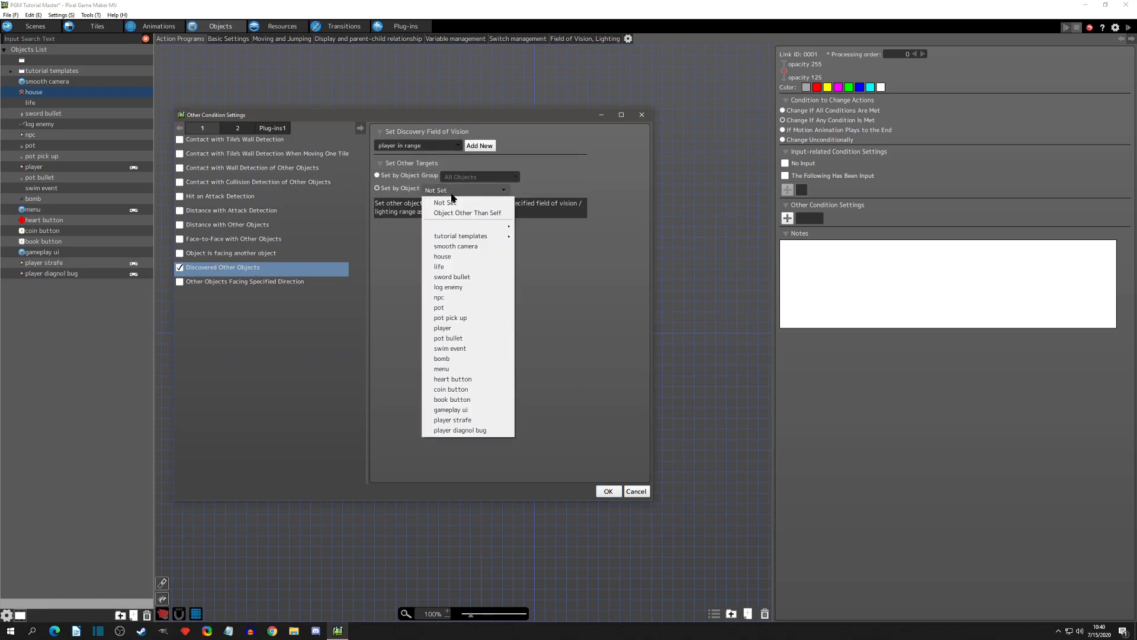
left_click(452, 308)
left_click(608, 491)
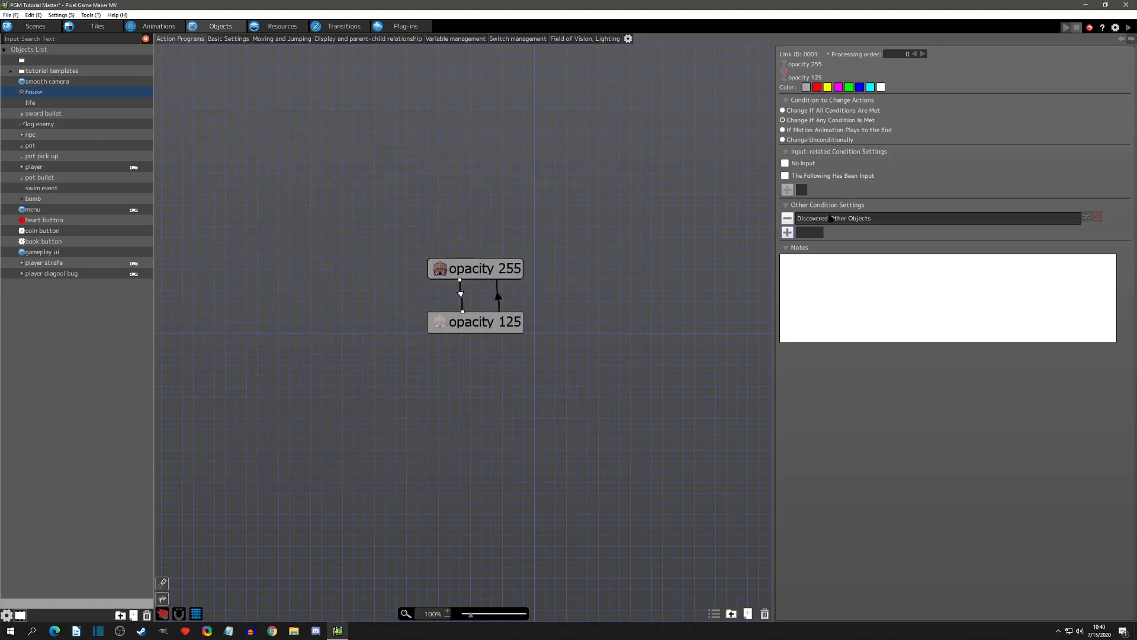
Add the same Discovered Other Objects condition to the opacity 125–opacity 255 return link and nudge the opacity 125 action into alignment.
left_click(500, 298)
left_click(807, 234)
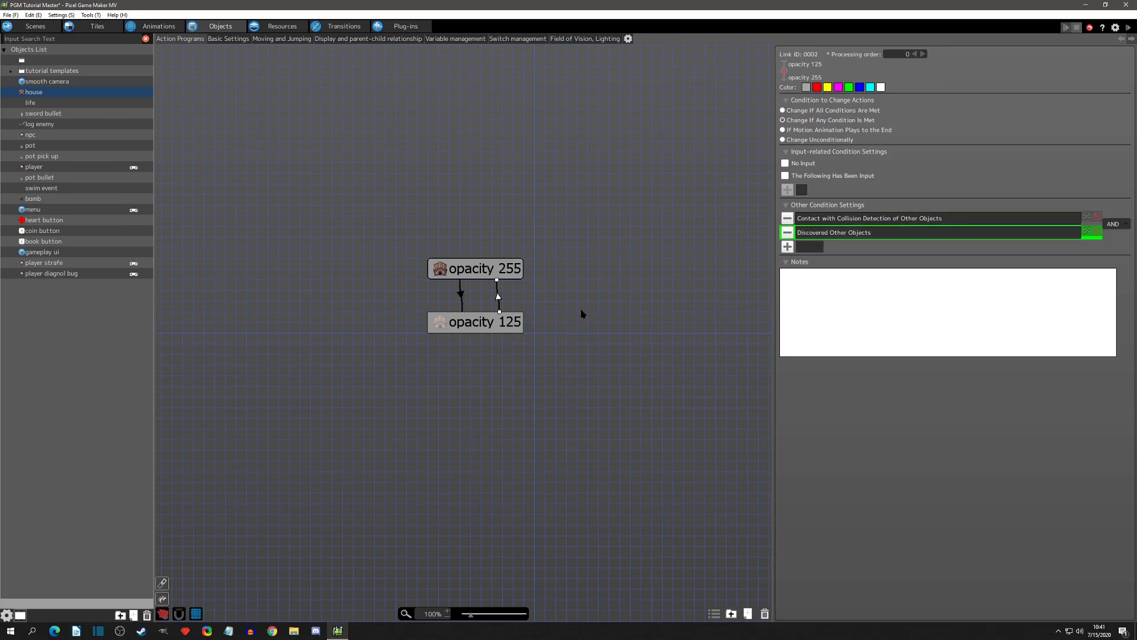
left_click(462, 329)
left_click_drag(461, 329, 459, 329)
left_click(477, 272)
Remove the Contact with Collision Detection condition from the return link to opacity 255 and invert its Discovered Other Objects condition.
left_click(497, 297)
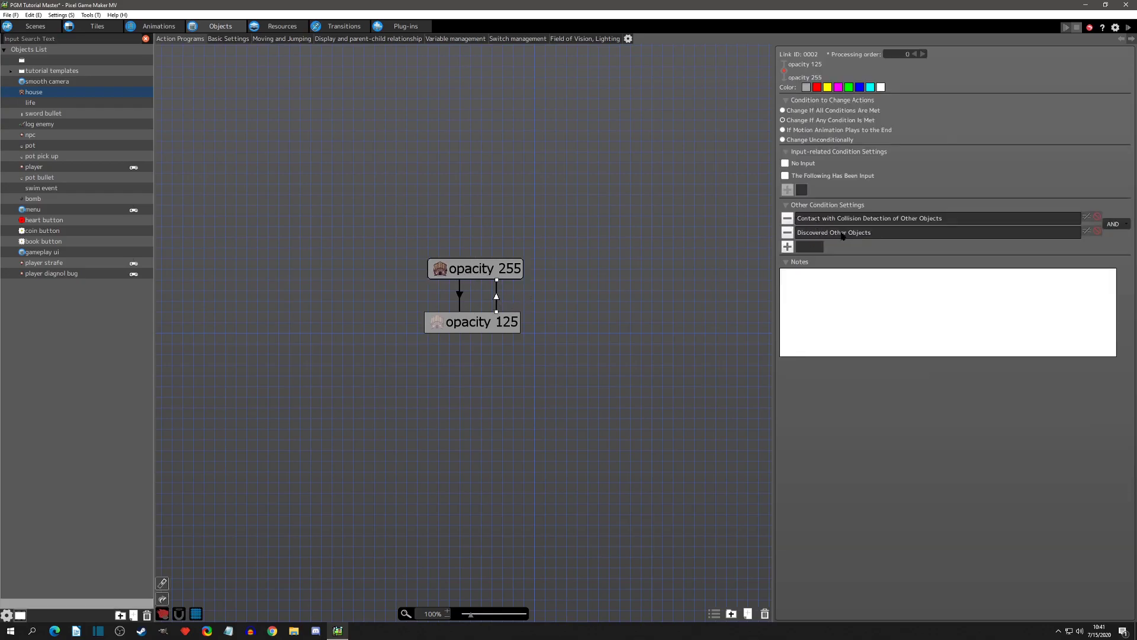
left_click(787, 219)
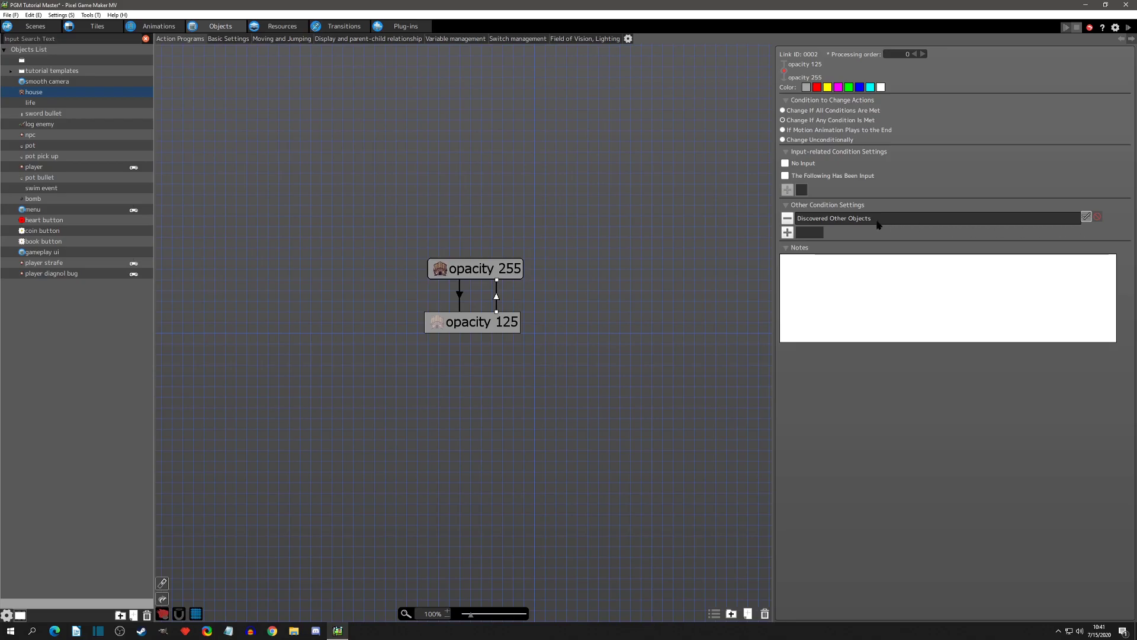
double_click(843, 225)
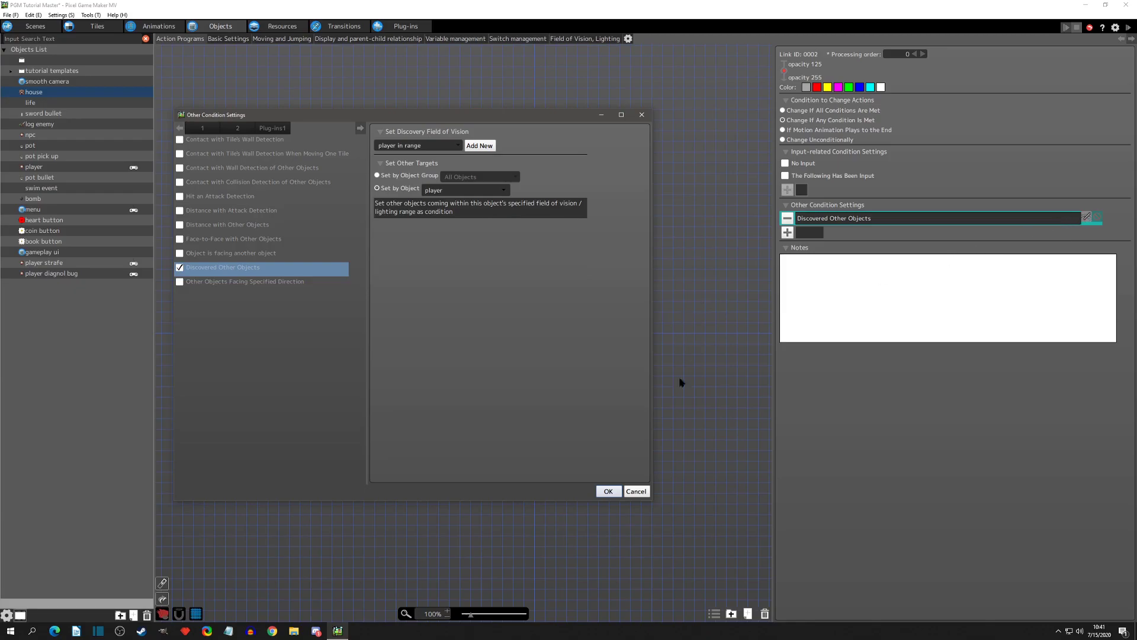
left_click(618, 489)
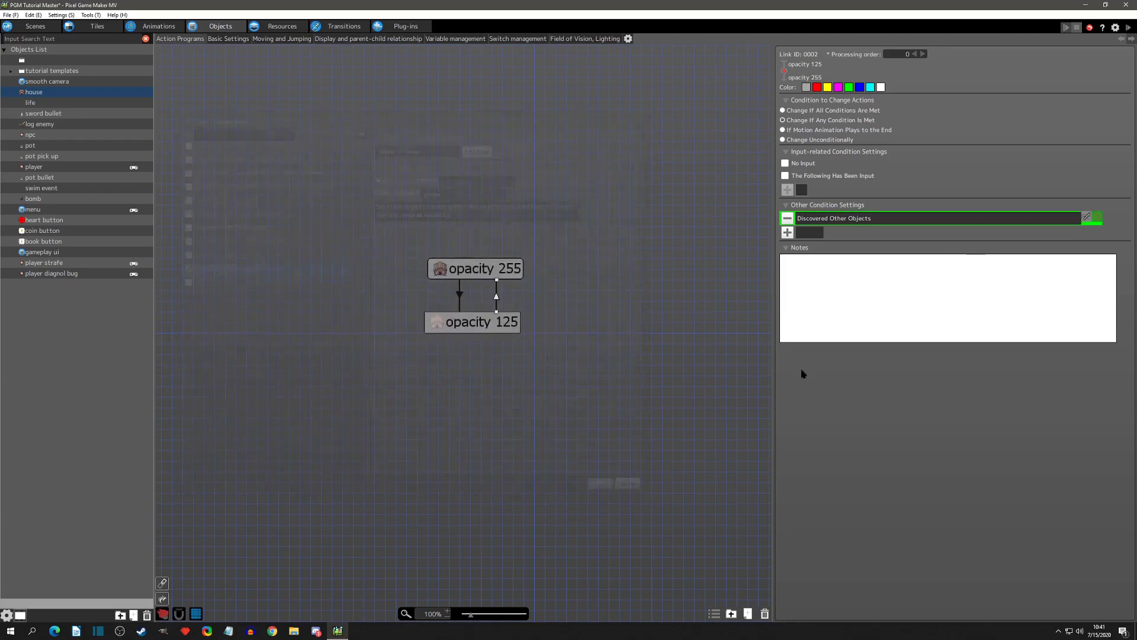
left_click(1088, 217)
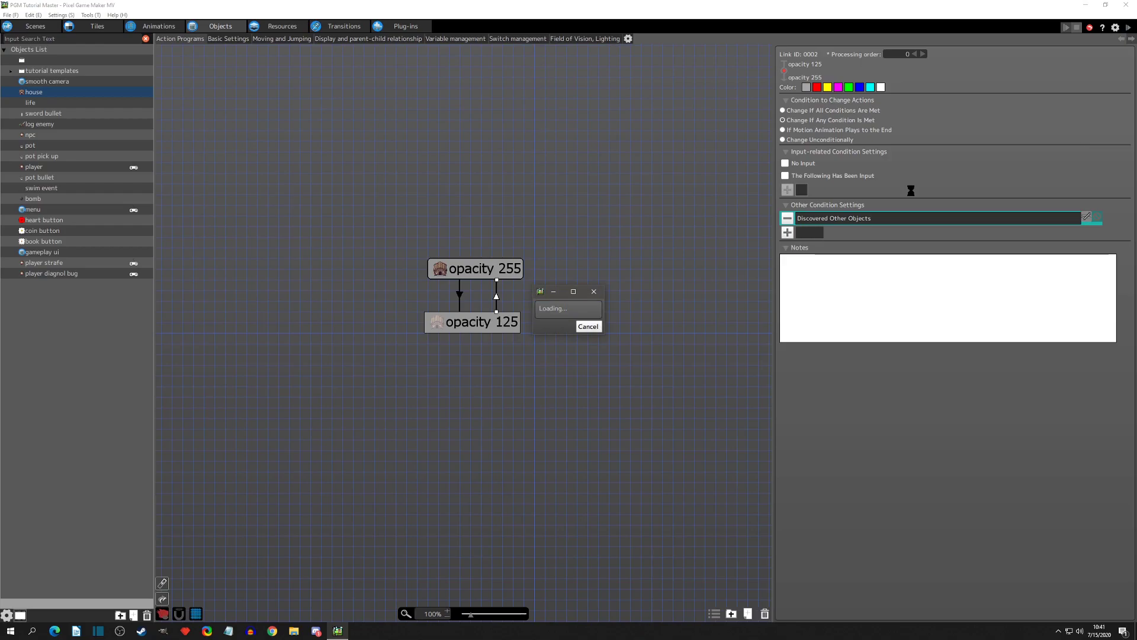
Test play the game, walk the player behind and around both houses to check their transparency, and close the test.
key("Down")
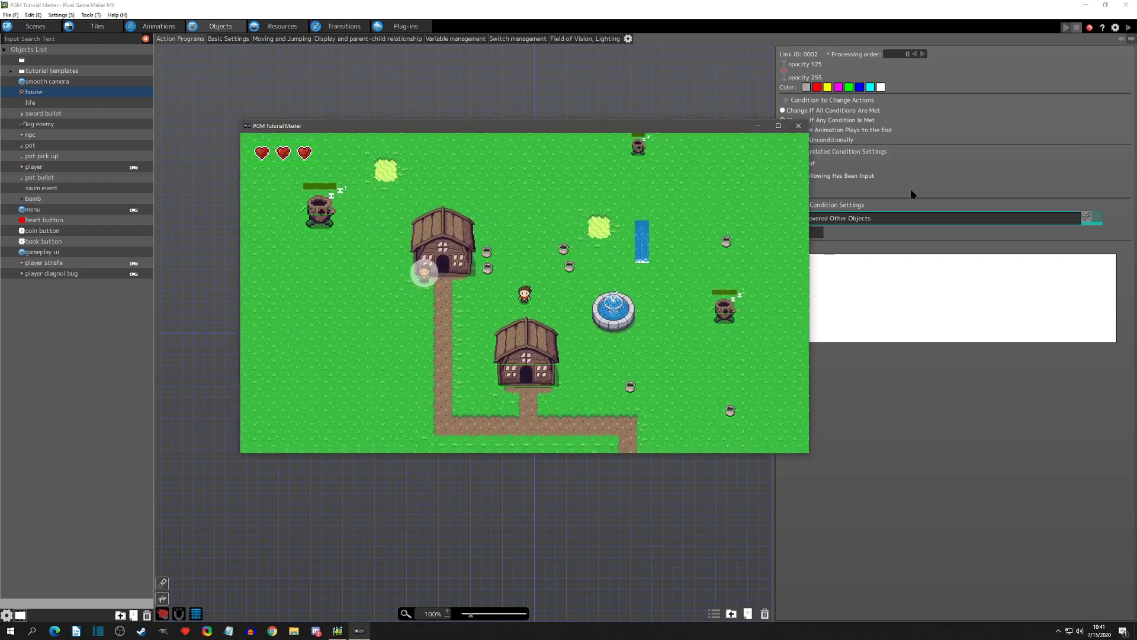
key("Down")
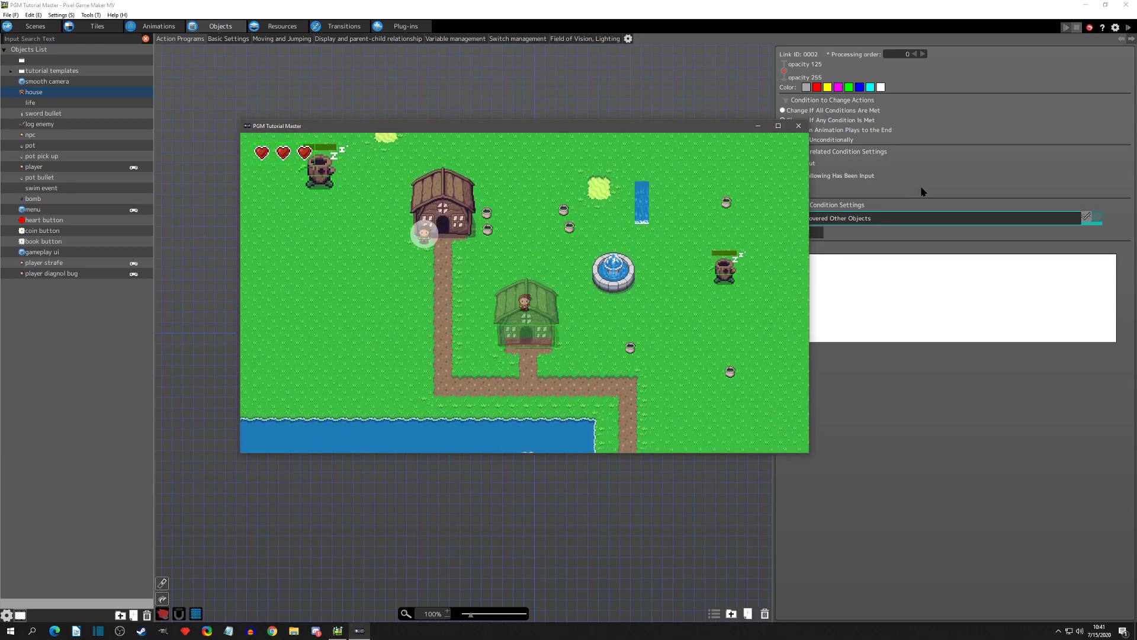
key("Left")
key("Right")
key("Left")
key("Up")
key("Down")
key("Left")
key("Right")
key("Up")
key("Down")
key("Left")
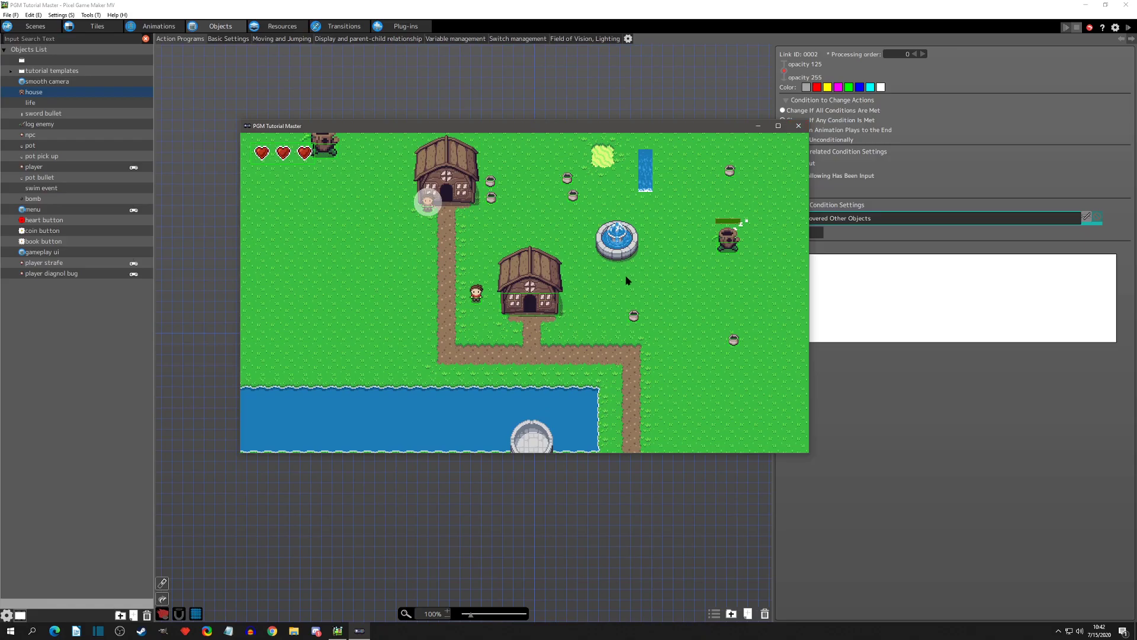
key("Up")
key("Right")
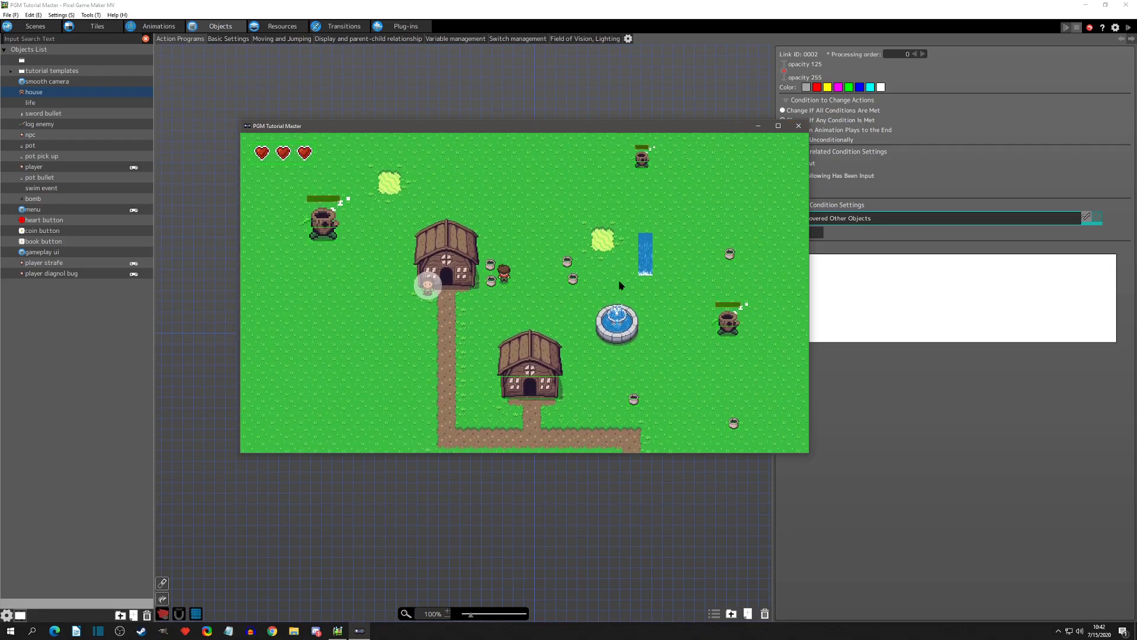
key("Up")
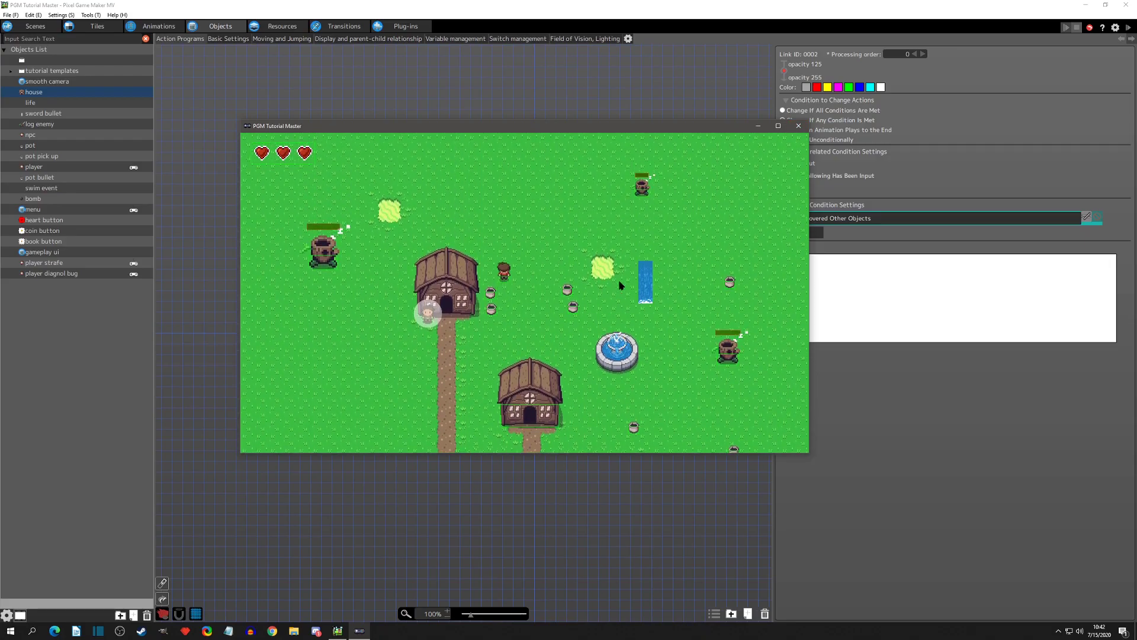
key("Right")
key("Left")
key("Right")
key("Left")
key("Right")
key("Left")
key("Down")
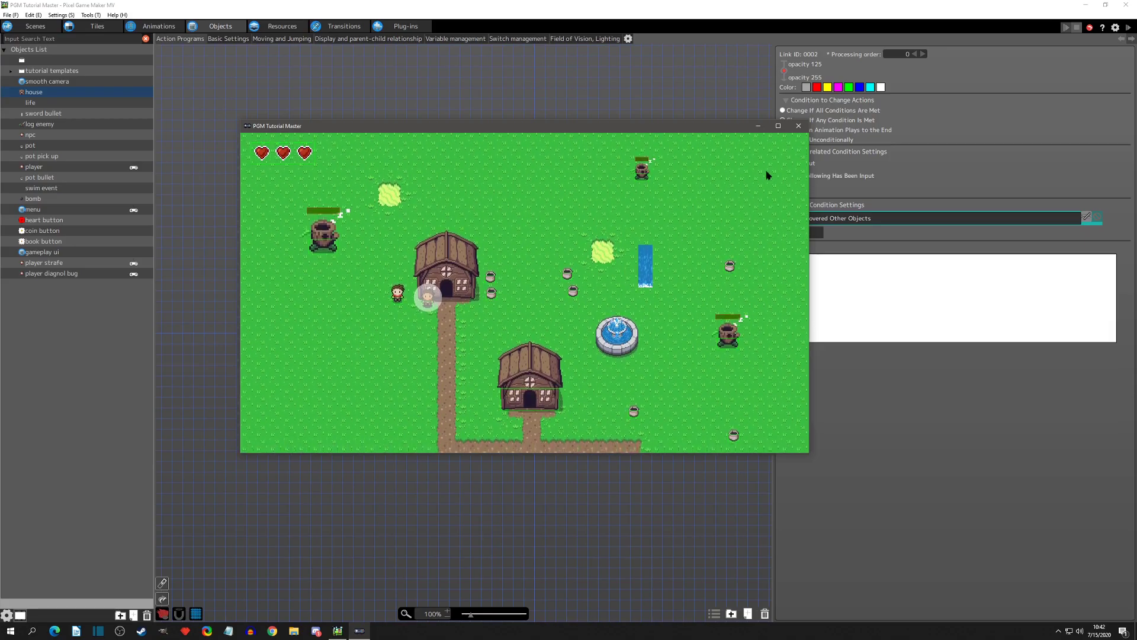
left_click(799, 127)
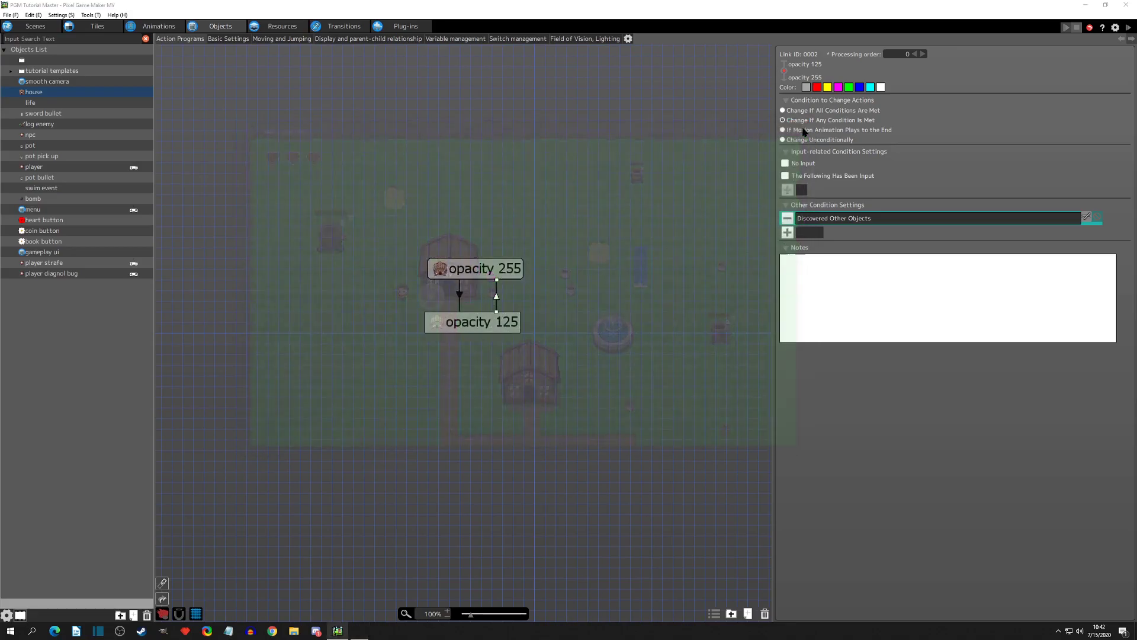
Enable Sequence Settings for Overlapping Tile or Object for the player object and open its overlap settings.
left_click(33, 167)
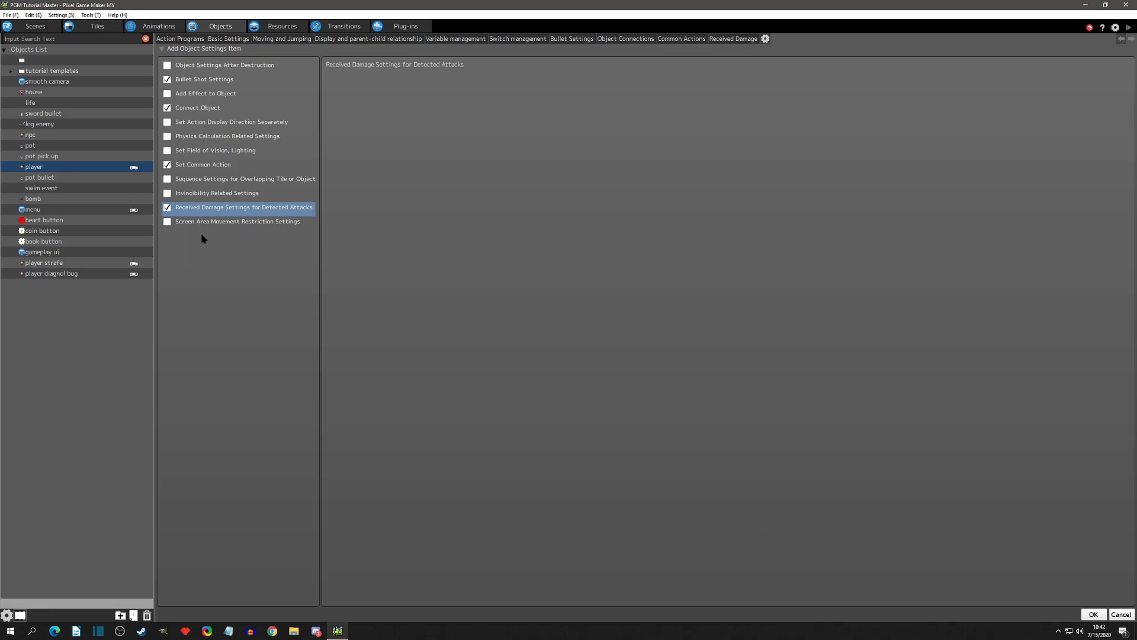
left_click(172, 180)
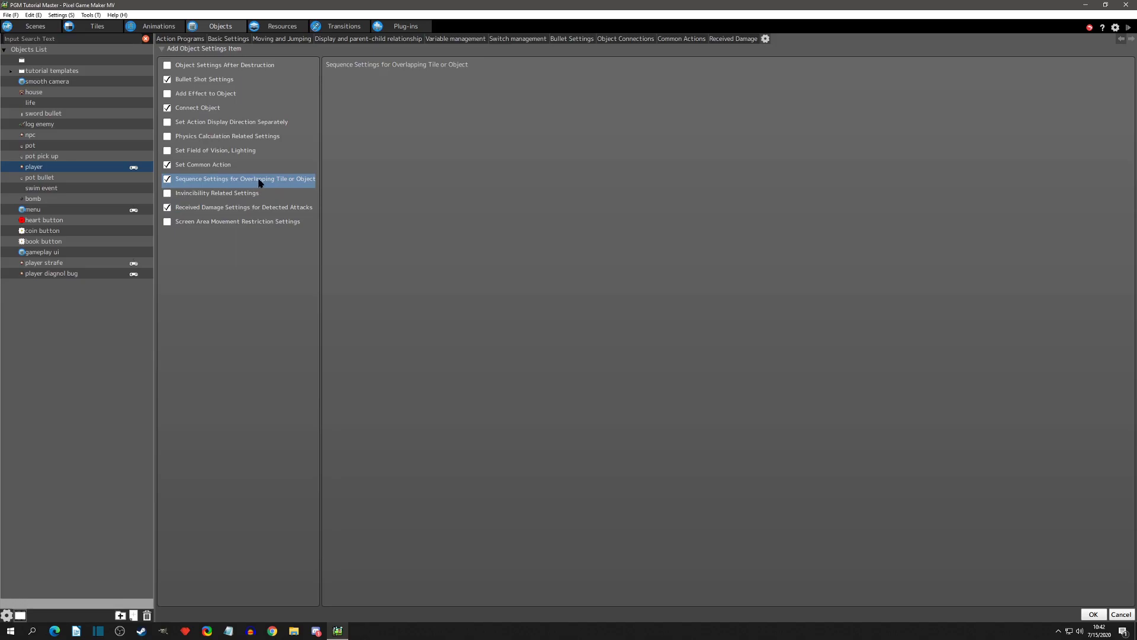
left_click(1094, 614)
left_click(790, 39)
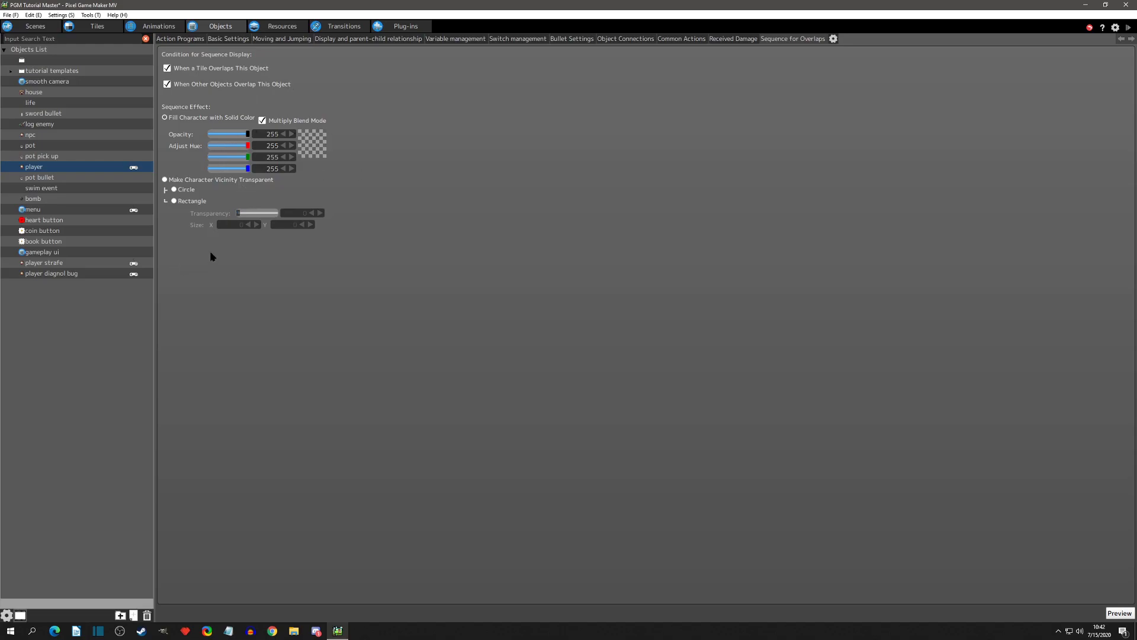
Make the player's vicinity transparent on overlap with a circle, size 32 by 32 and transparency 100.
left_click(166, 180)
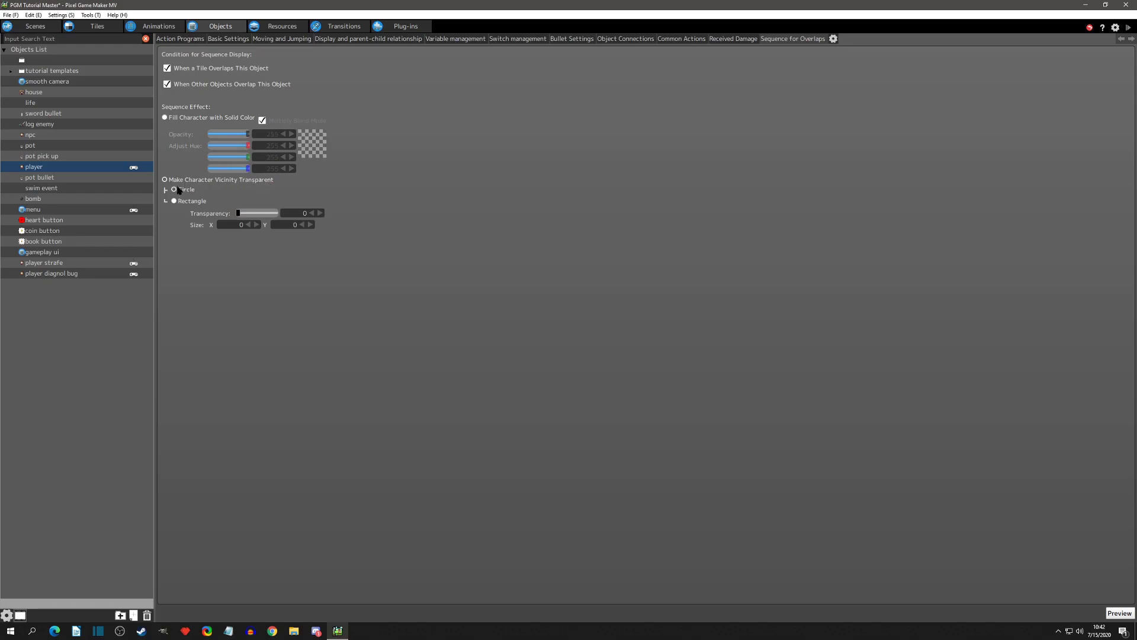
left_click(236, 224)
left_click(240, 214)
left_click_drag(238, 215, 256, 216)
left_click(255, 214)
left_click_drag(254, 215, 293, 209)
Test play the overlap effect by walking the player behind and around the upper house, and close the test.
key("Left")
key("Up")
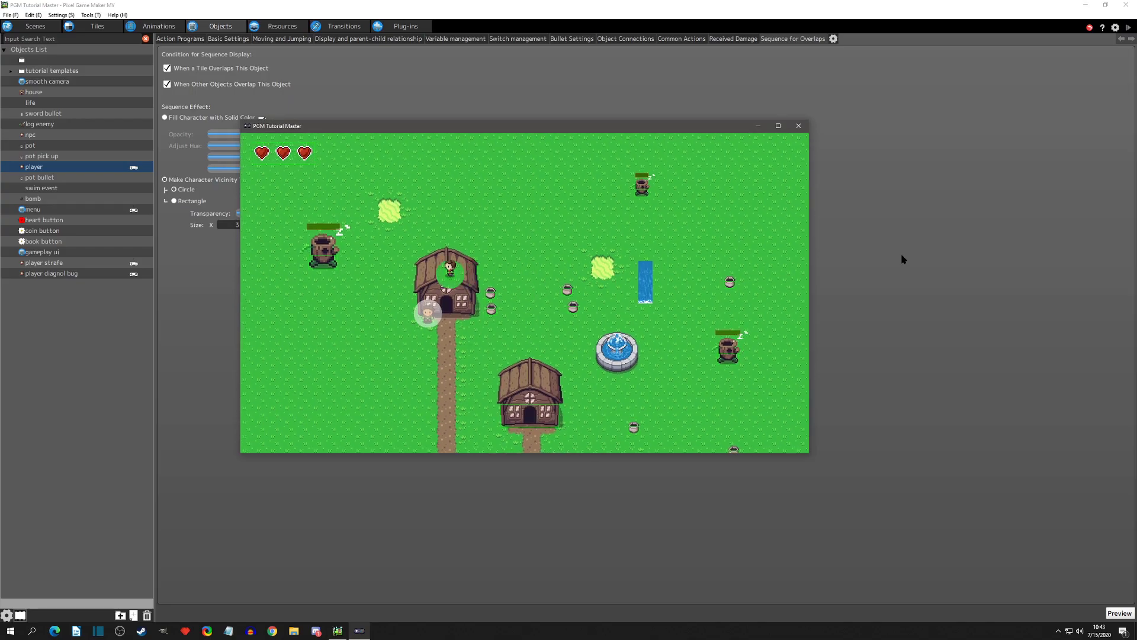
key("Left")
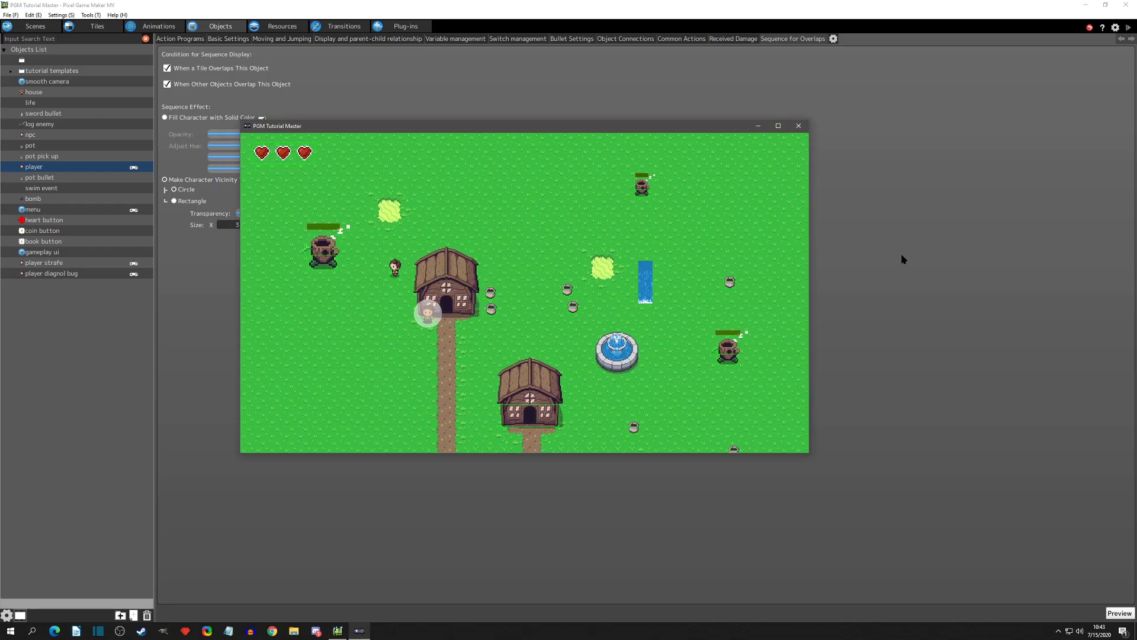
key("Right")
key("Left")
key("Left")
key("Right")
key("Left")
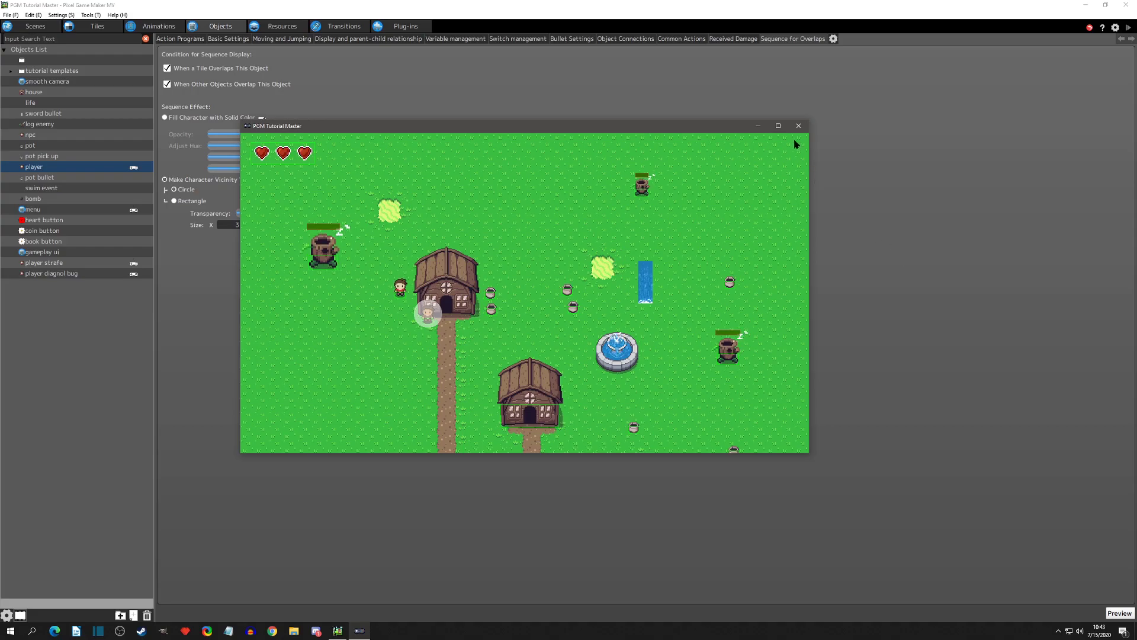
key("Up")
key("Right")
key("Up")
key("Right")
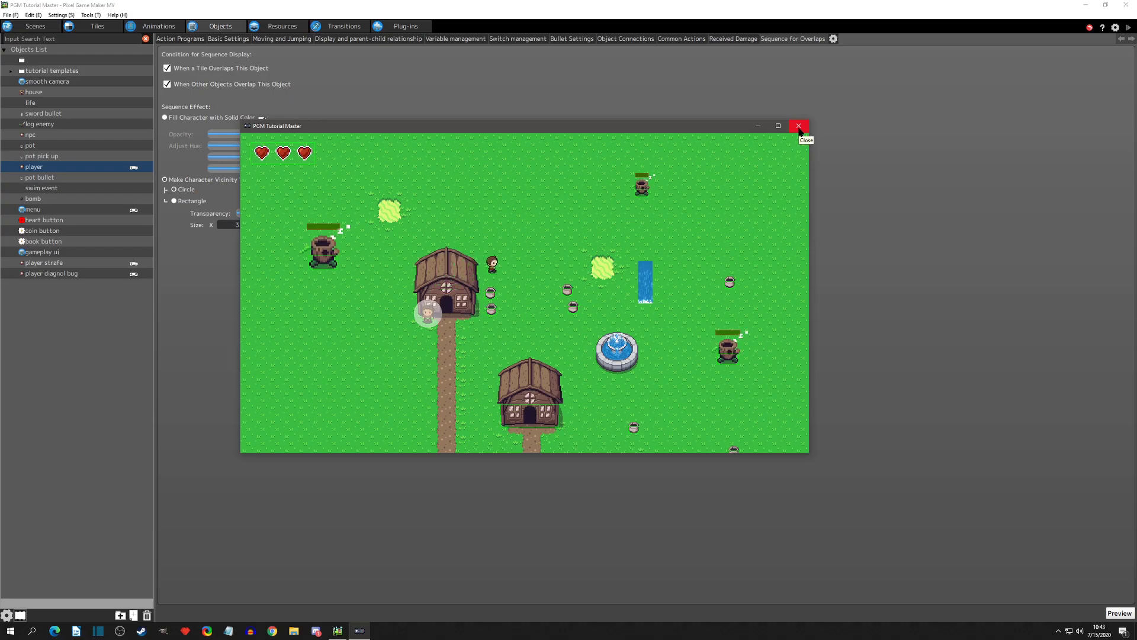
key("Left")
key("Down")
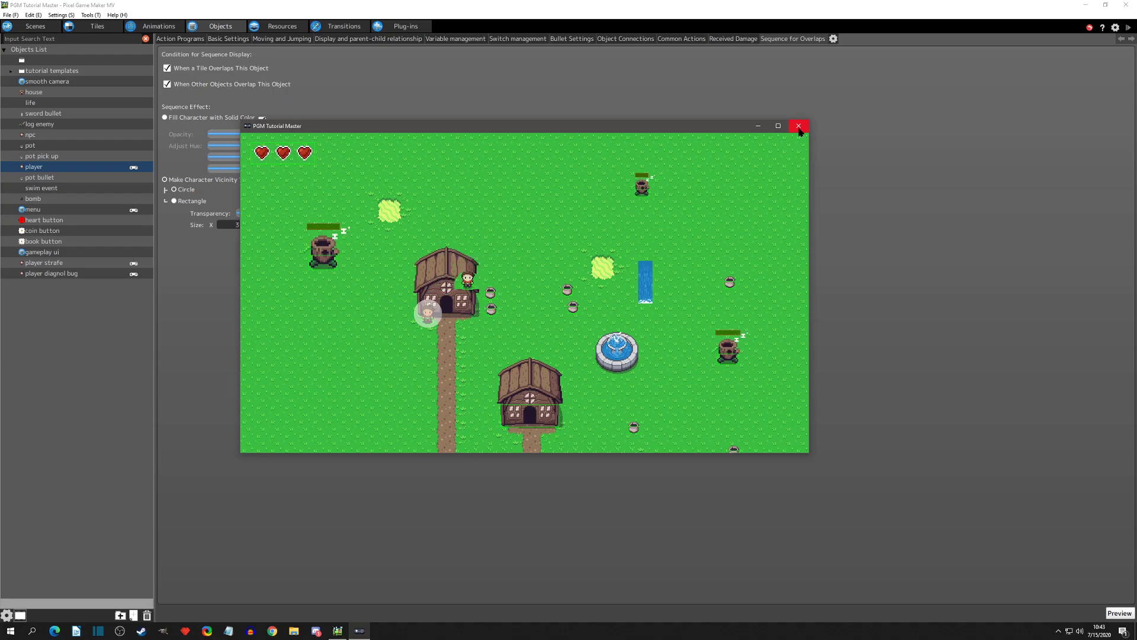
key("Left")
key("Right")
key("Up")
left_click(799, 127)
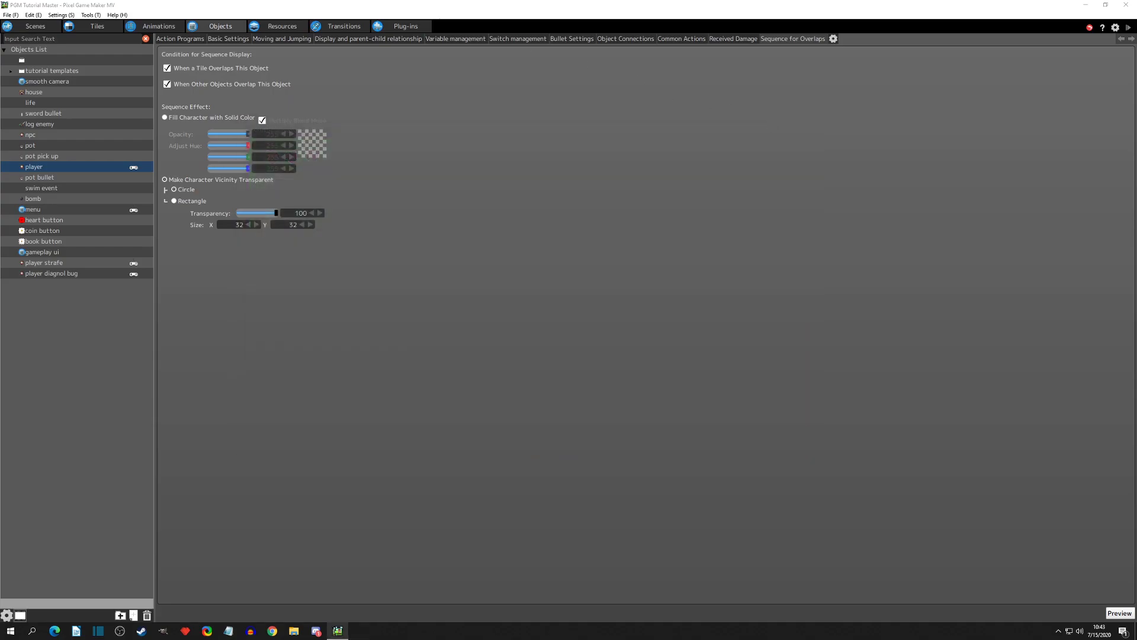
Inspect the houses on the scene's above and player layers, and return to the player object's overlap settings.
left_click(42, 26)
scroll(336, 214, "up", 2)
middle_click_drag(384, 194, 455, 289)
left_click(268, 39)
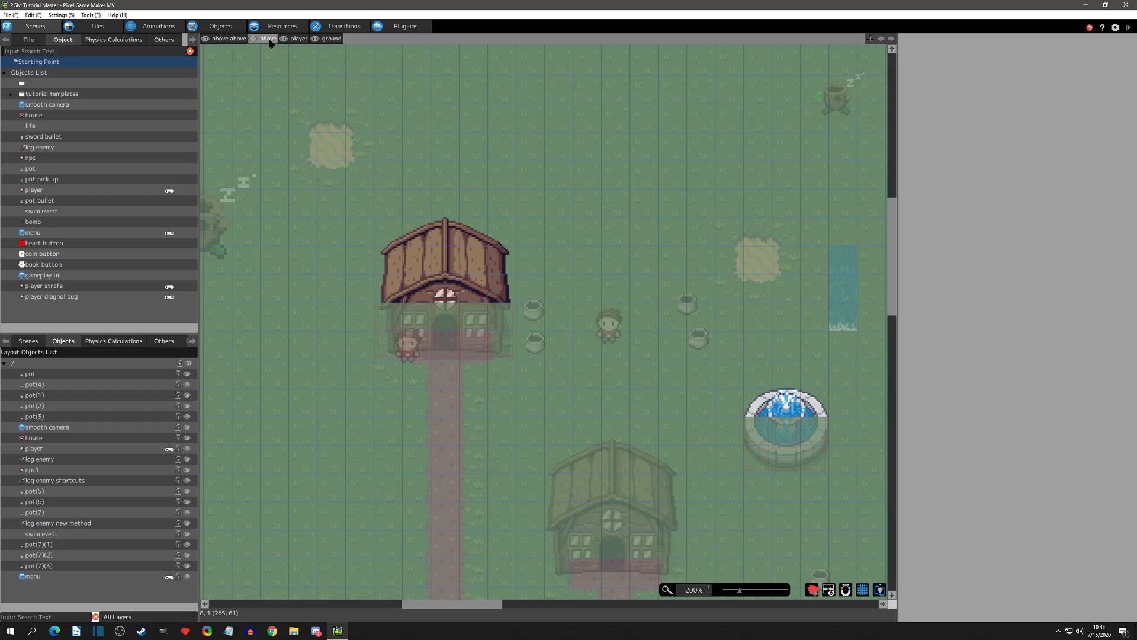
middle_click_drag(549, 358, 414, 195)
left_click(298, 39)
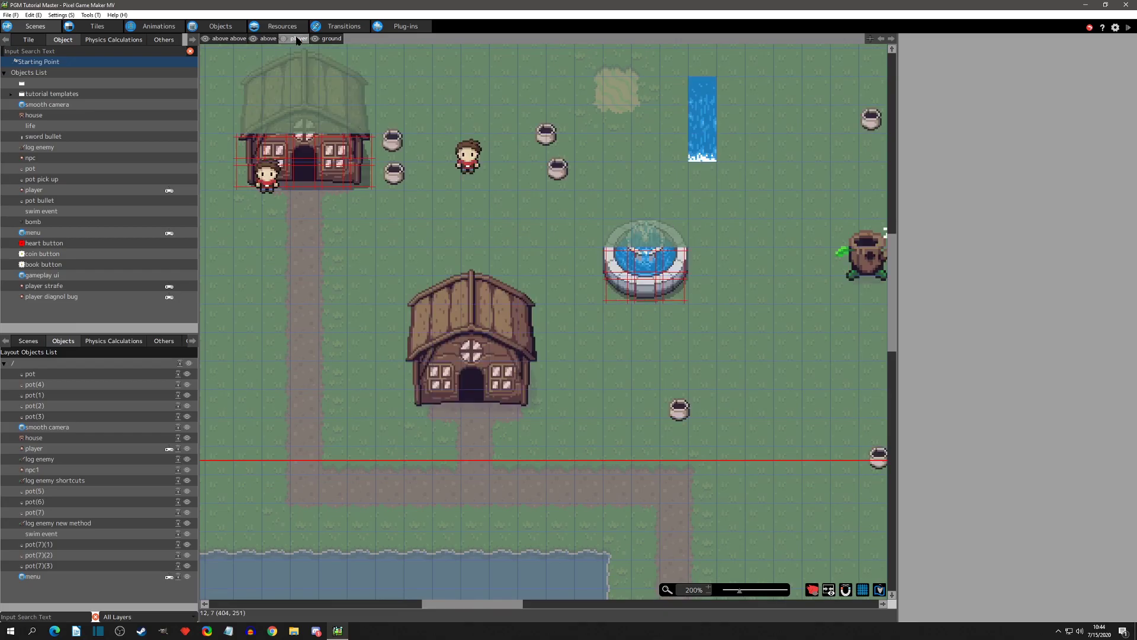
left_click(221, 26)
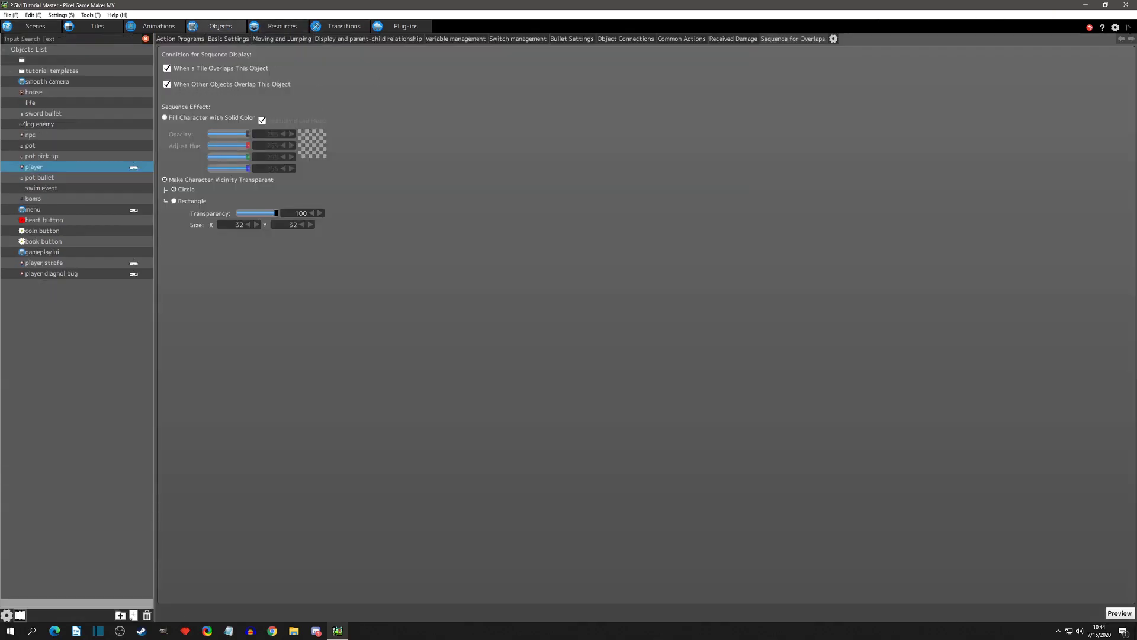
Test play the game, walk the player back and forth behind the lower house, and close the test.
left_click(1128, 27)
key("Down")
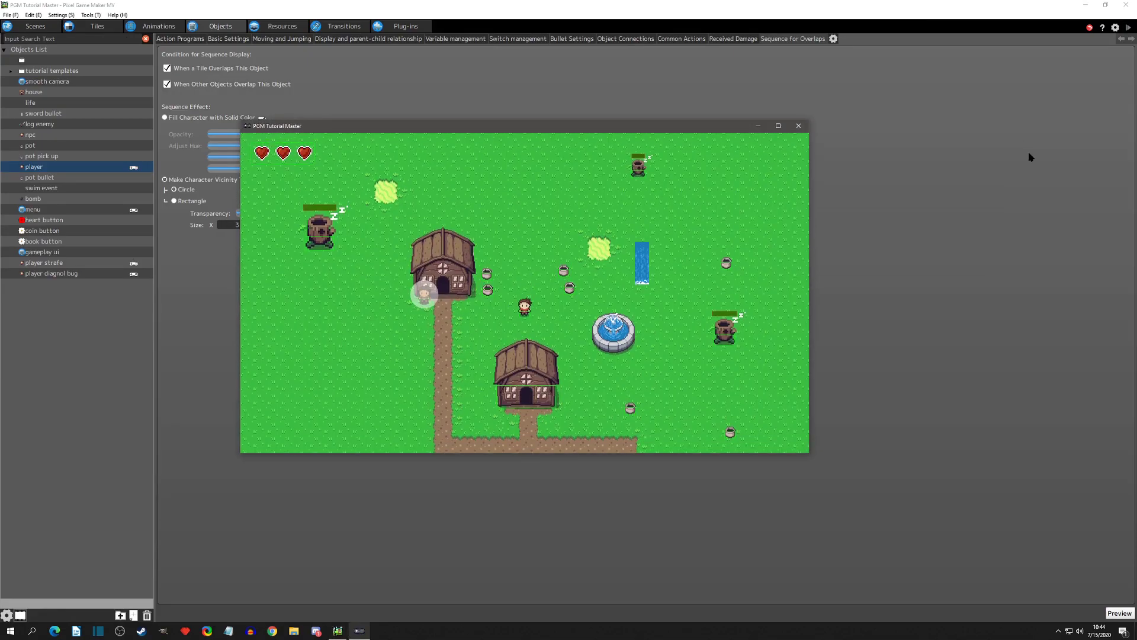
key("Up")
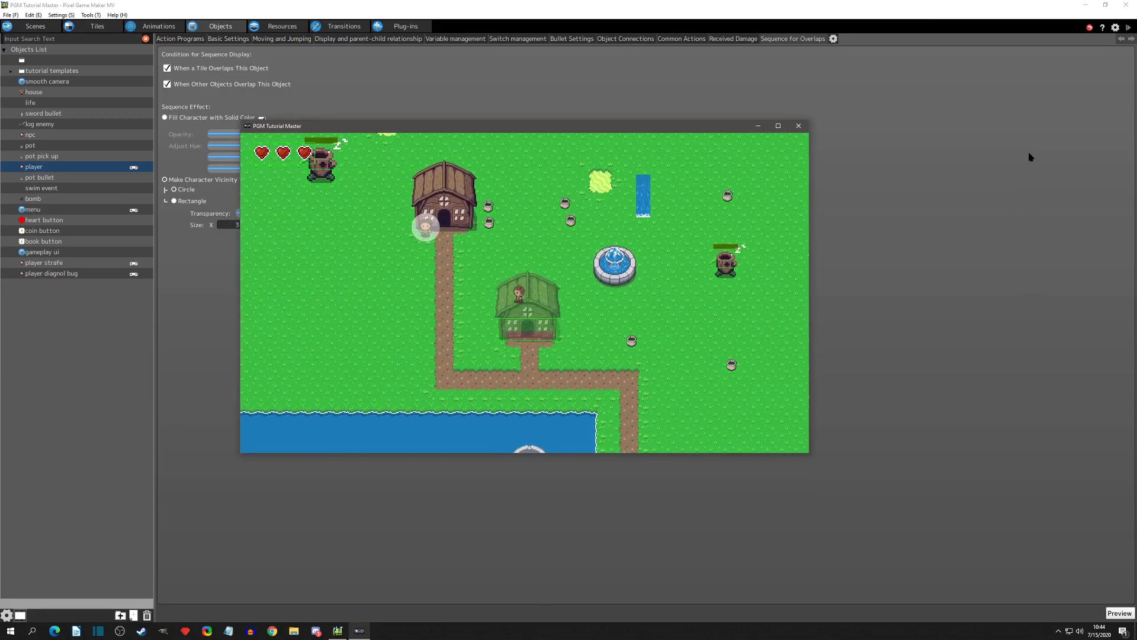
key("Right")
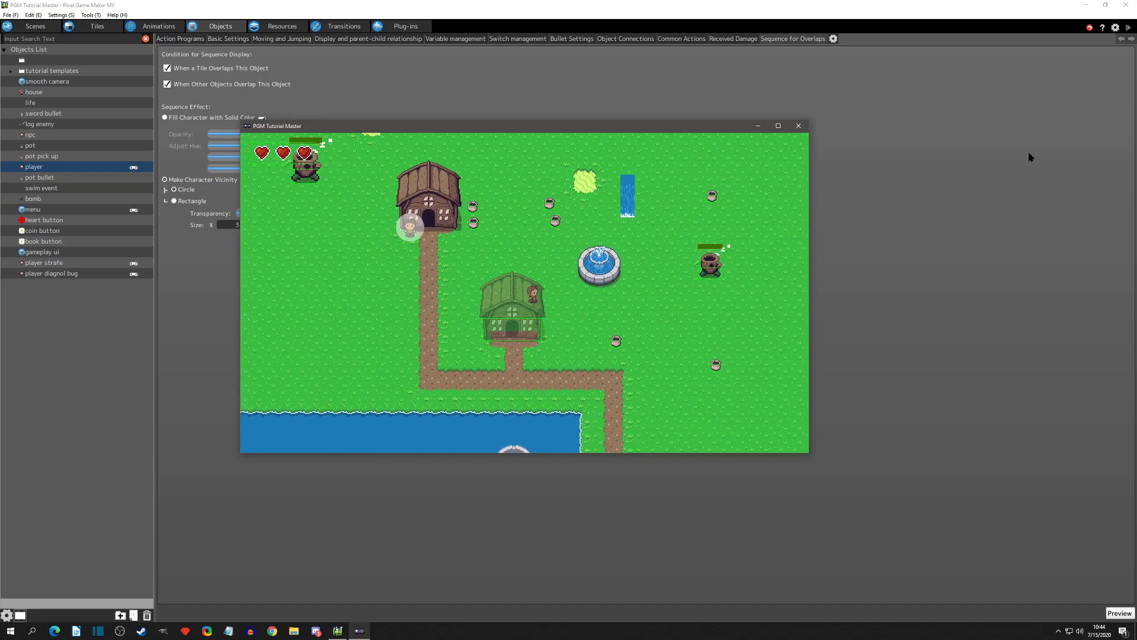
key("Left")
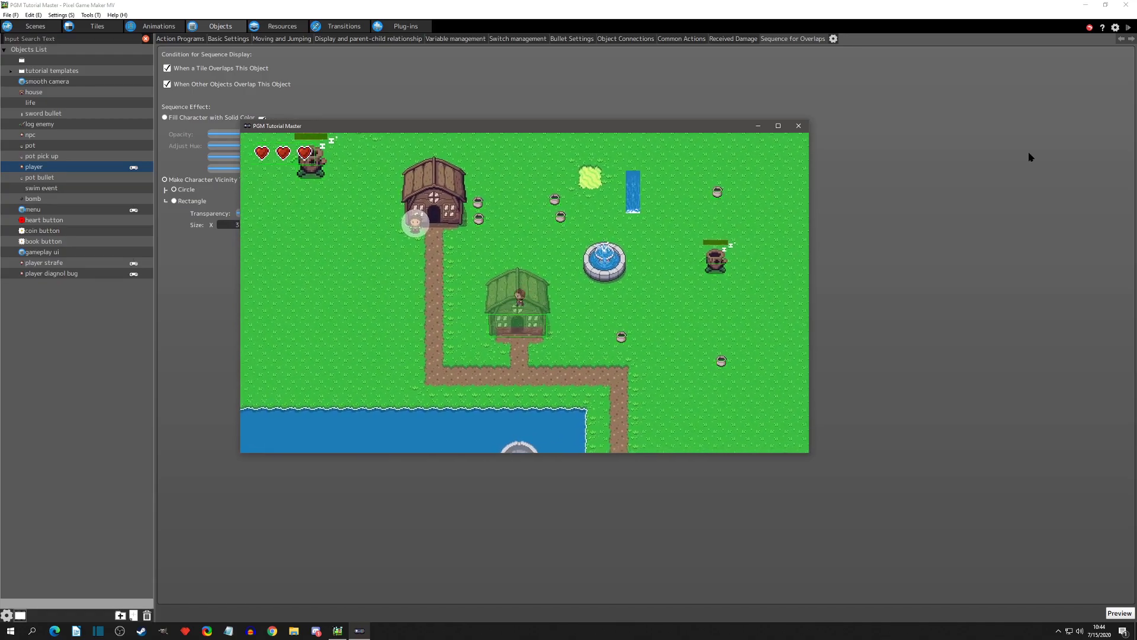
left_click(799, 126)
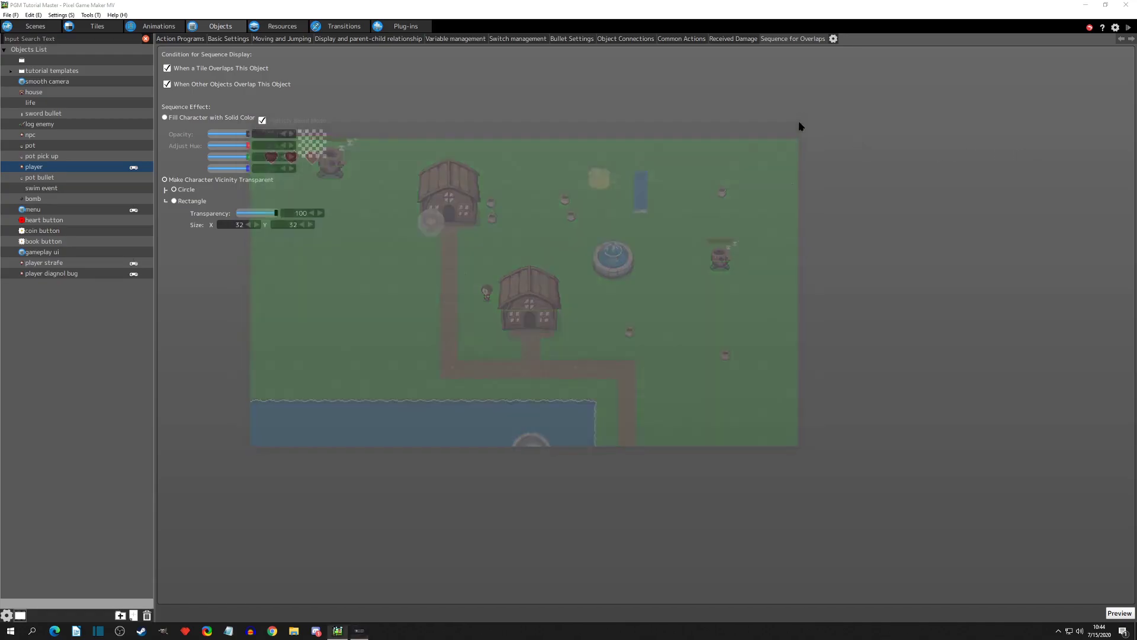
Place another house object on the scene's above layer beside the lower house, at about X 470, Y 638.
left_click(27, 26)
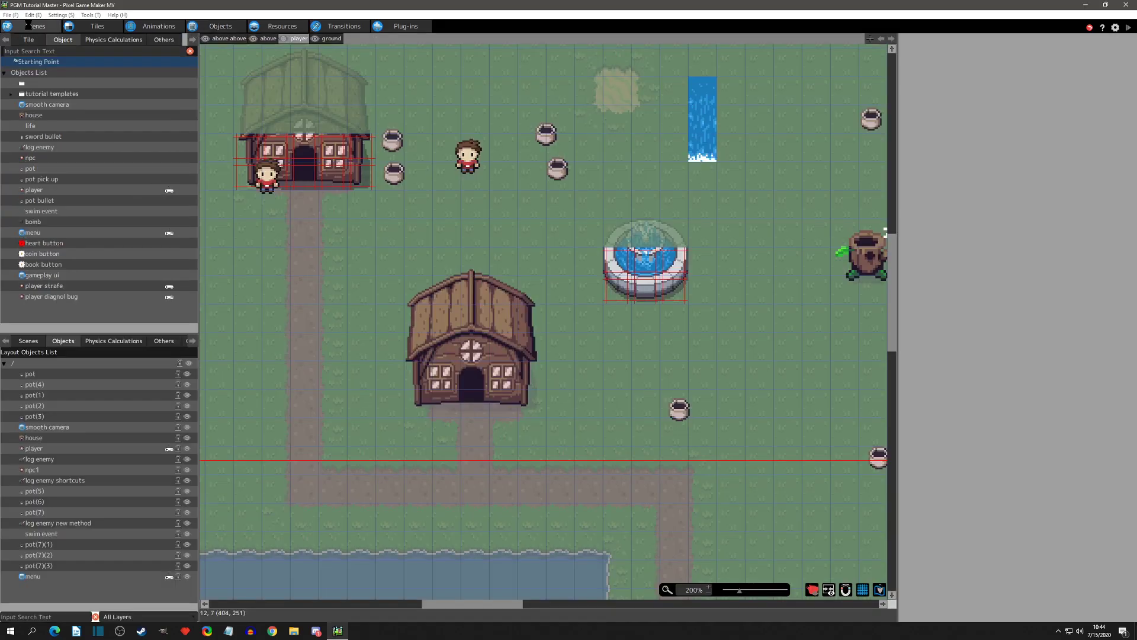
left_click(480, 317)
middle_click_drag(320, 269, 506, 296)
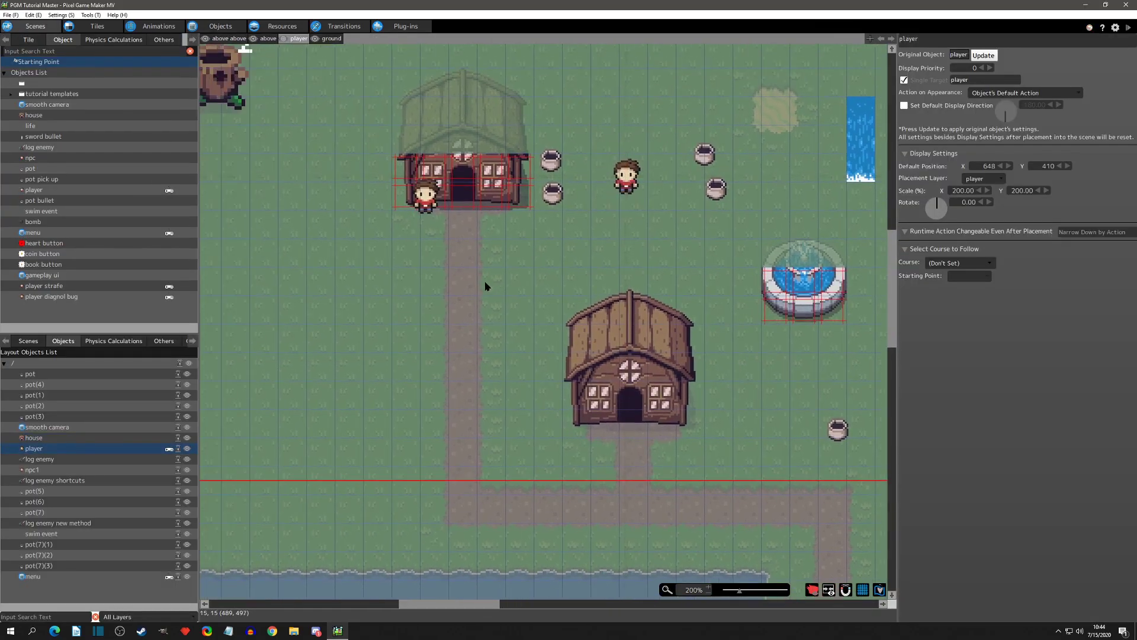
left_click(268, 40)
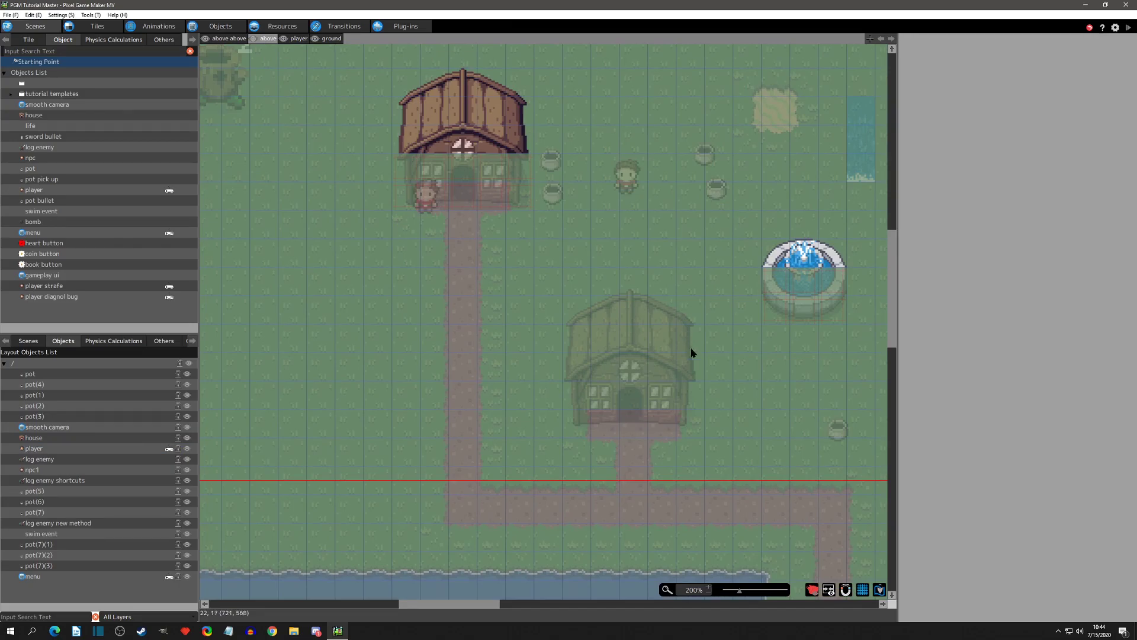
left_click_drag(34, 115, 470, 410)
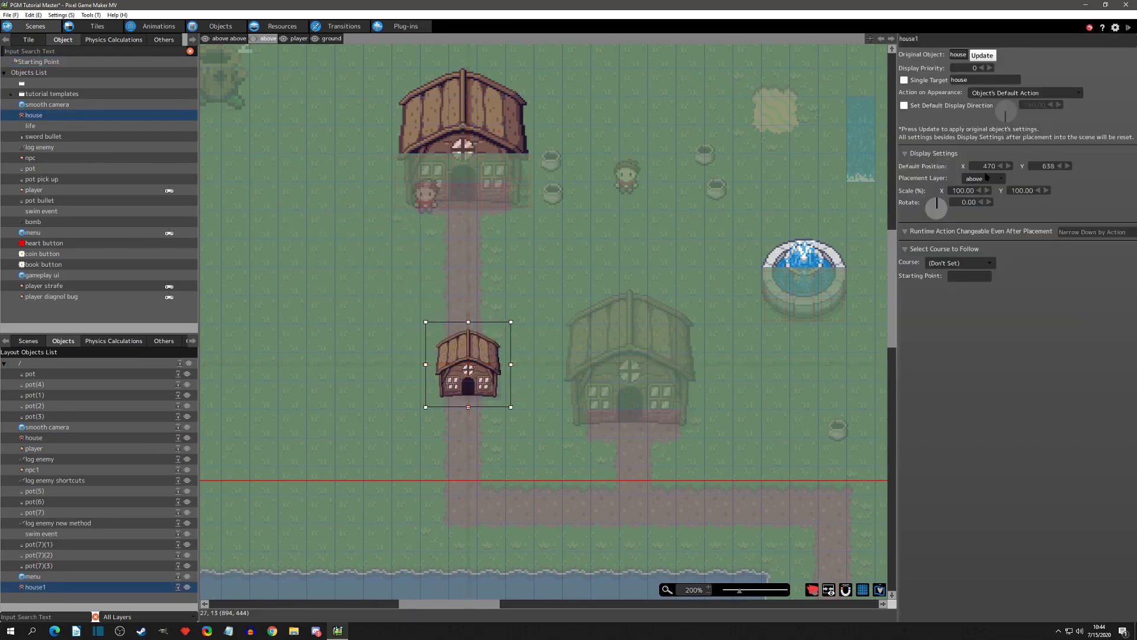
Scale the new house to 200% in X and Y and move it to about X 416, Y 687.
double_click(962, 191)
type("200")
key("Tab")
type("200")
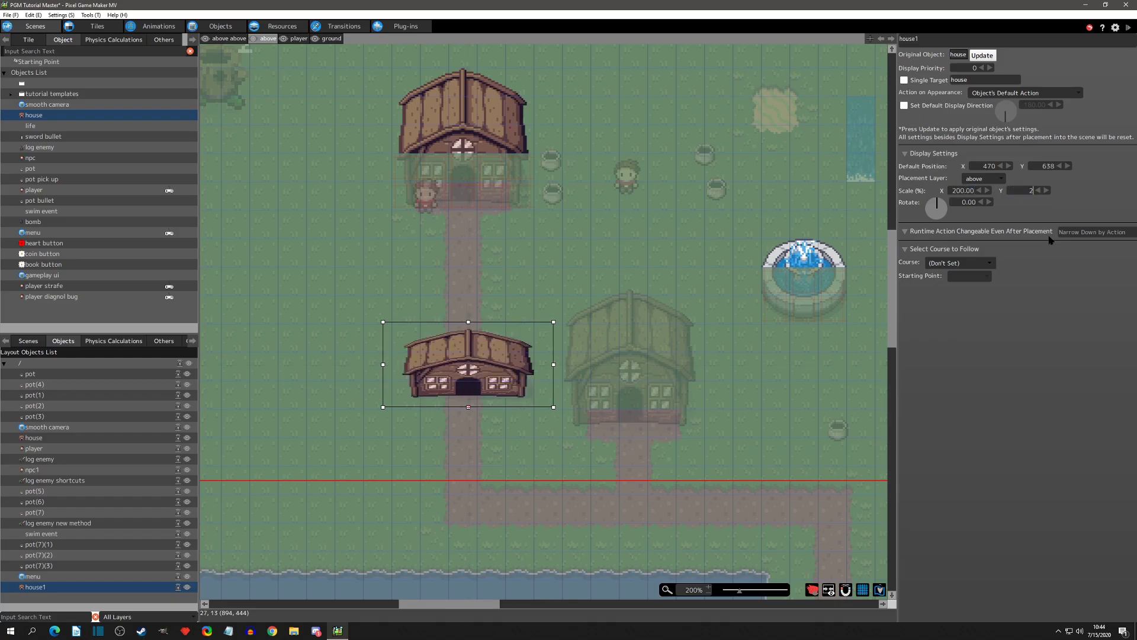
key("Return")
left_click_drag(471, 298, 422, 342)
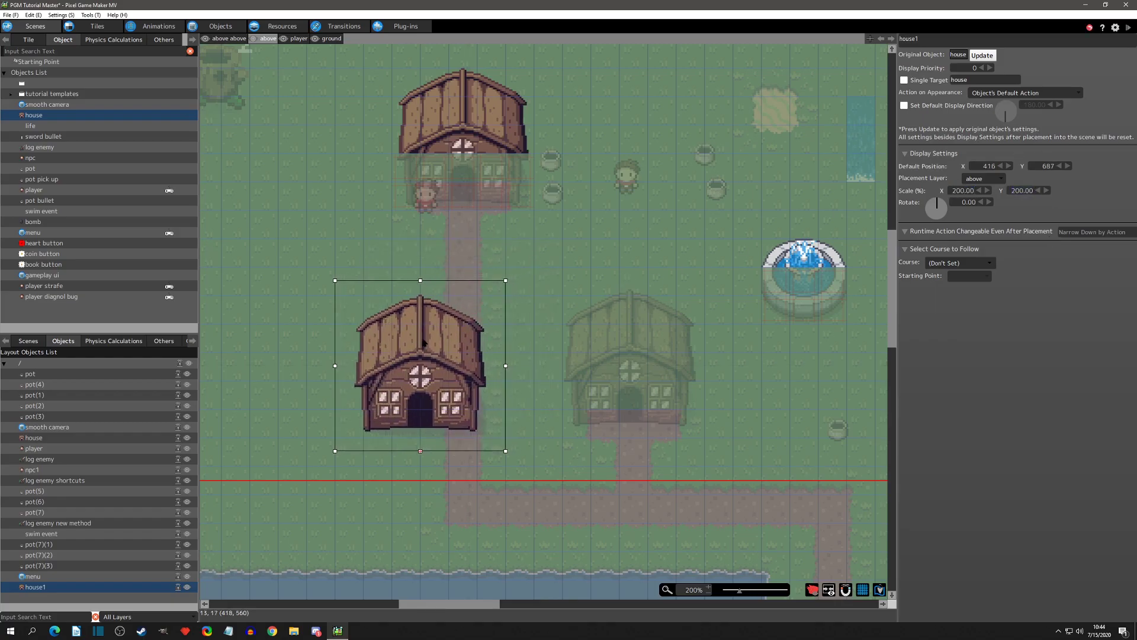
left_click(528, 297)
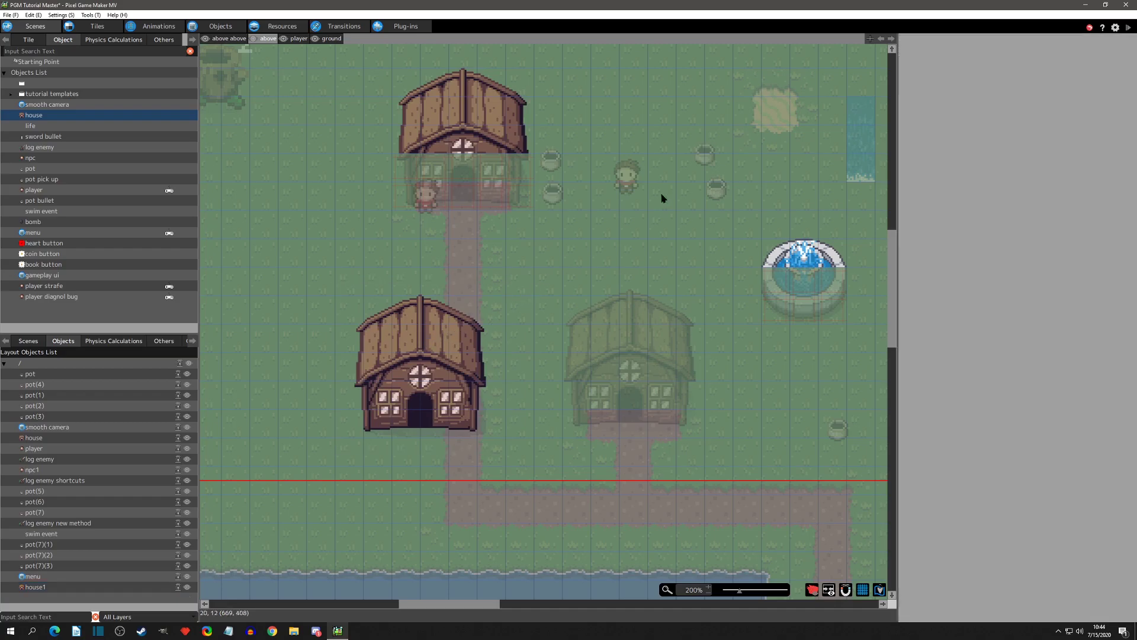
Test play the game, walk the player behind and around the new house, and close the test.
left_click(1129, 28)
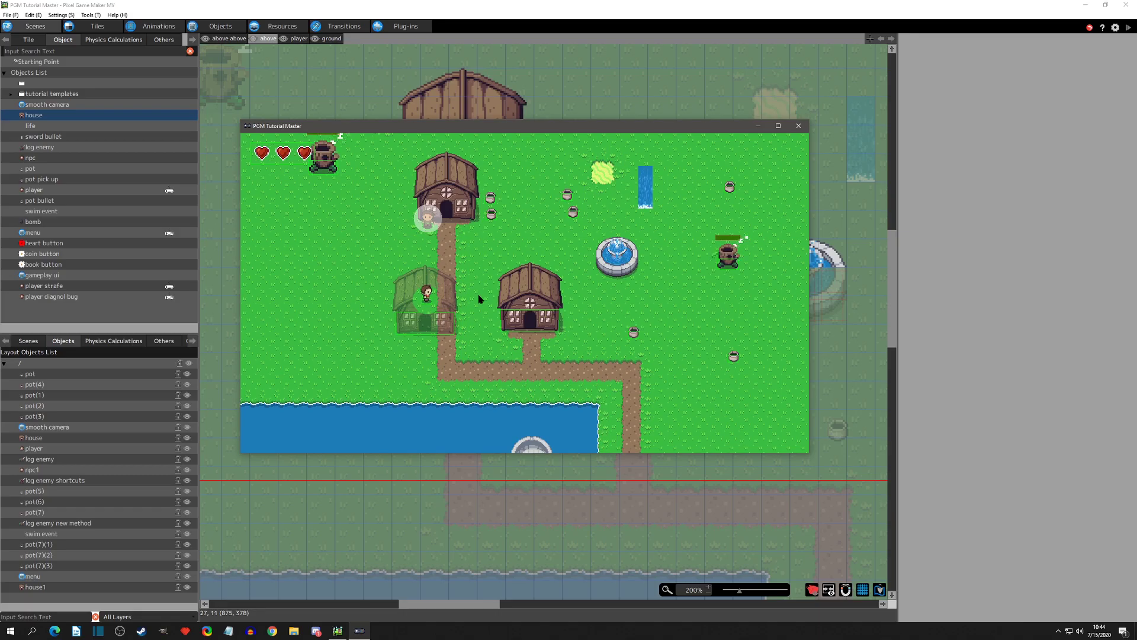
key("Right")
key("Left")
key("Right")
key("Up")
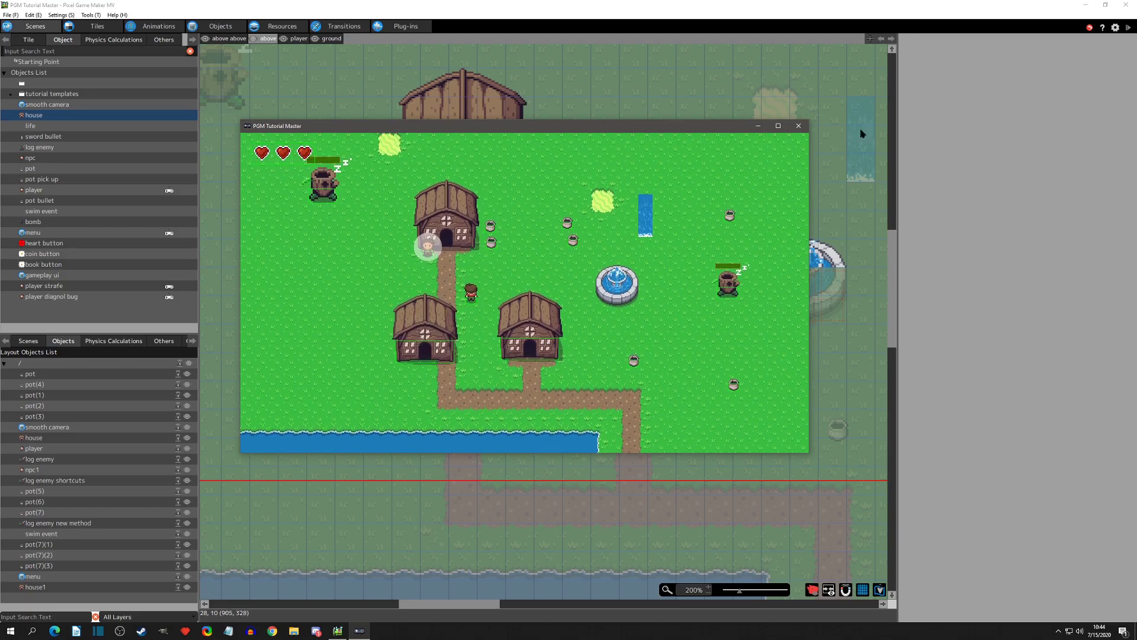
left_click(799, 127)
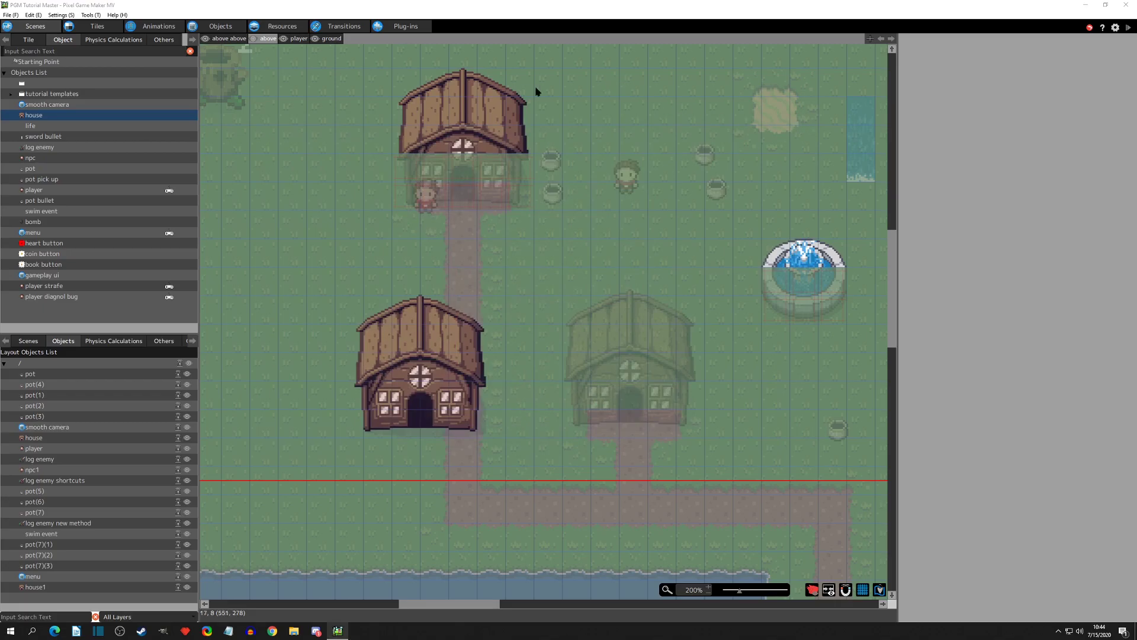
Add an object group named "player interactables" in Group Management and save the settings.
left_click(221, 26)
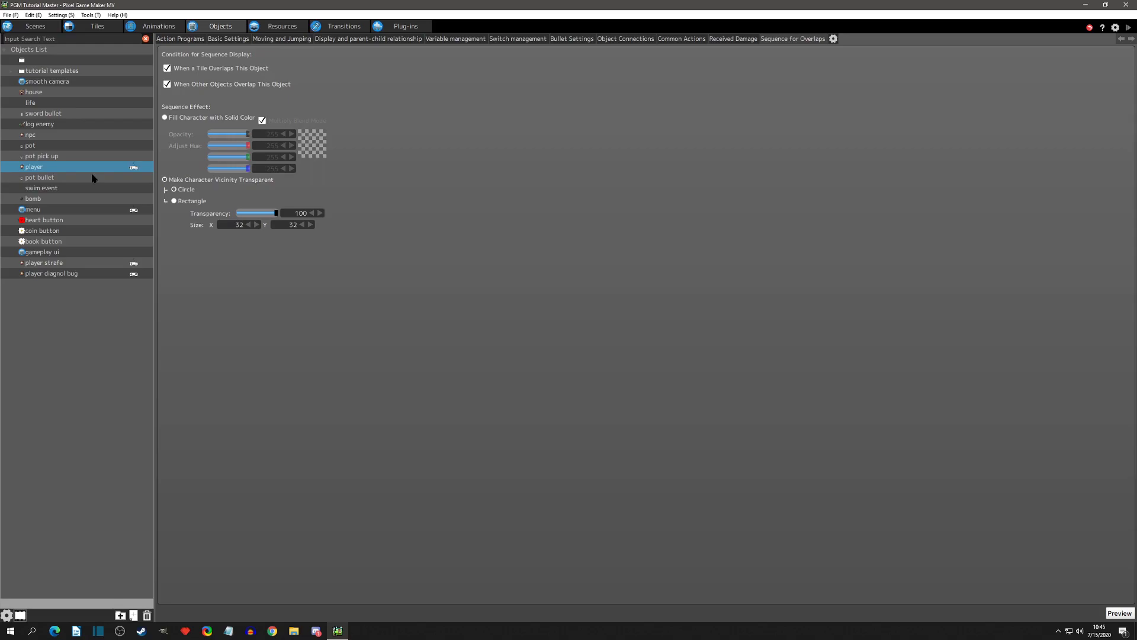
left_click(63, 15)
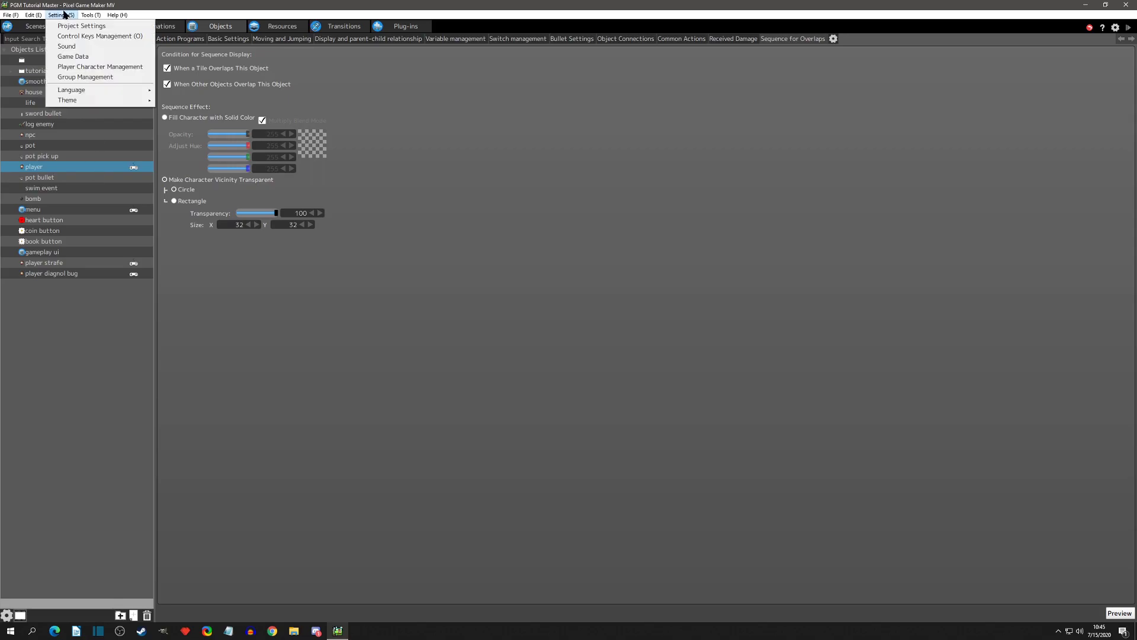
left_click(85, 77)
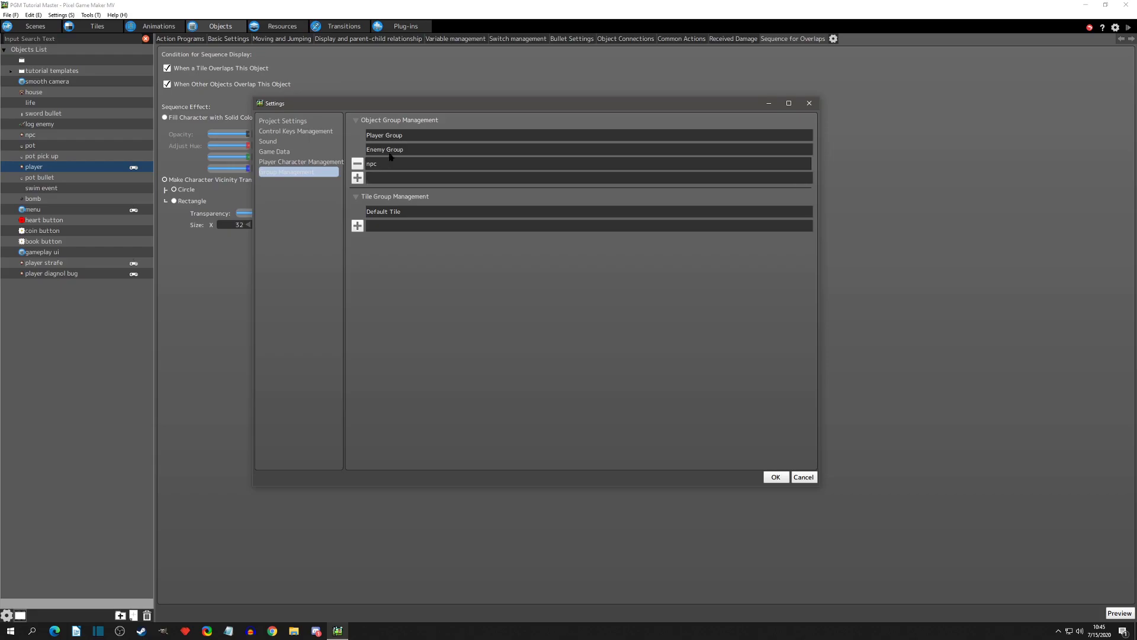
left_click(357, 178)
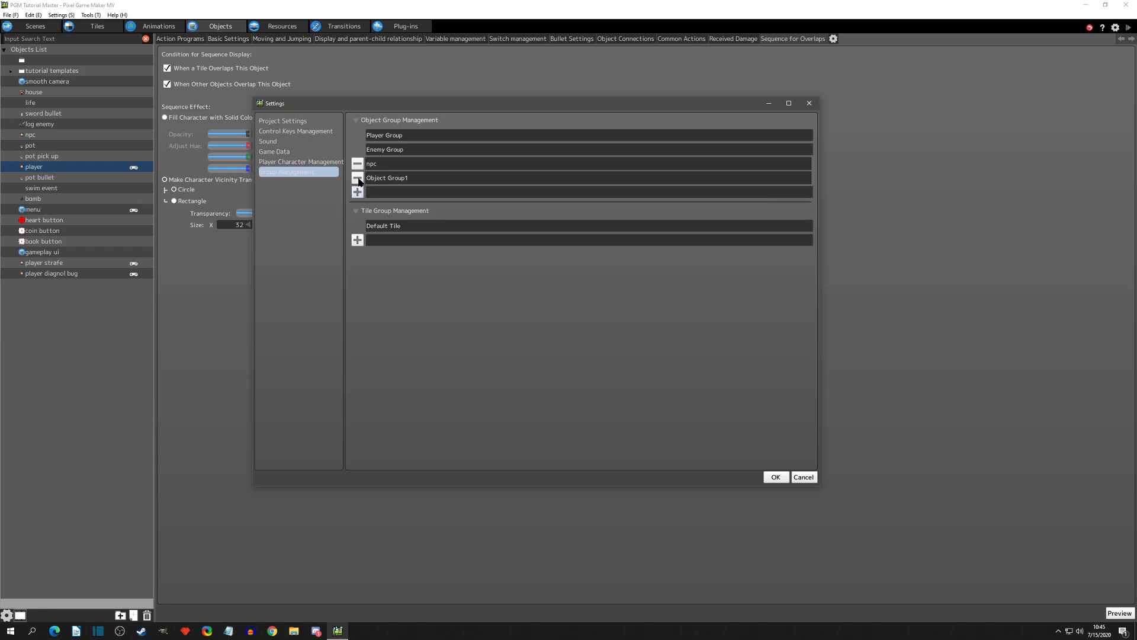
double_click(393, 177)
key("ctrl+a")
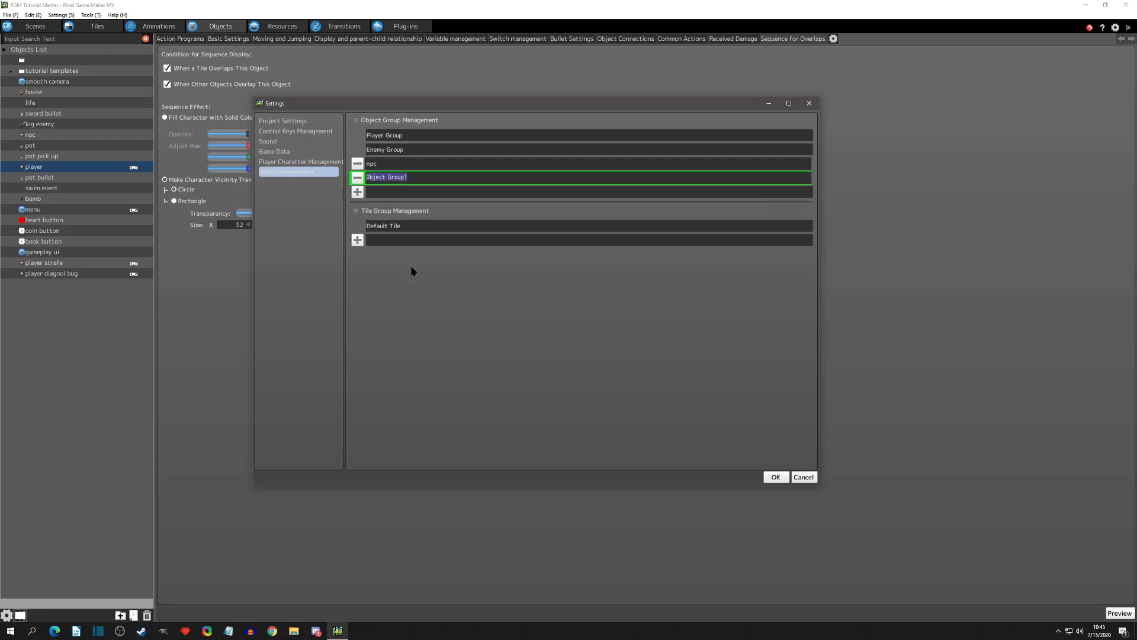
type("player interactables")
left_click_drag(445, 176, 388, 176)
type("pick")
left_click(775, 476)
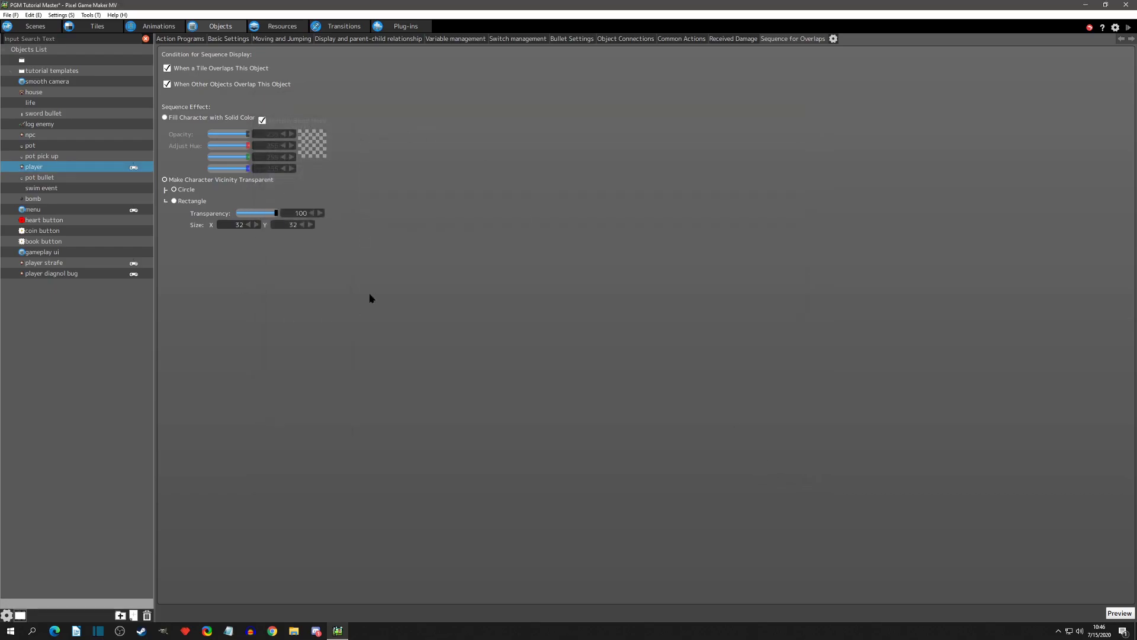
Open the life object's settings and assign it to the player interactables object group.
left_click(31, 103)
left_click(180, 39)
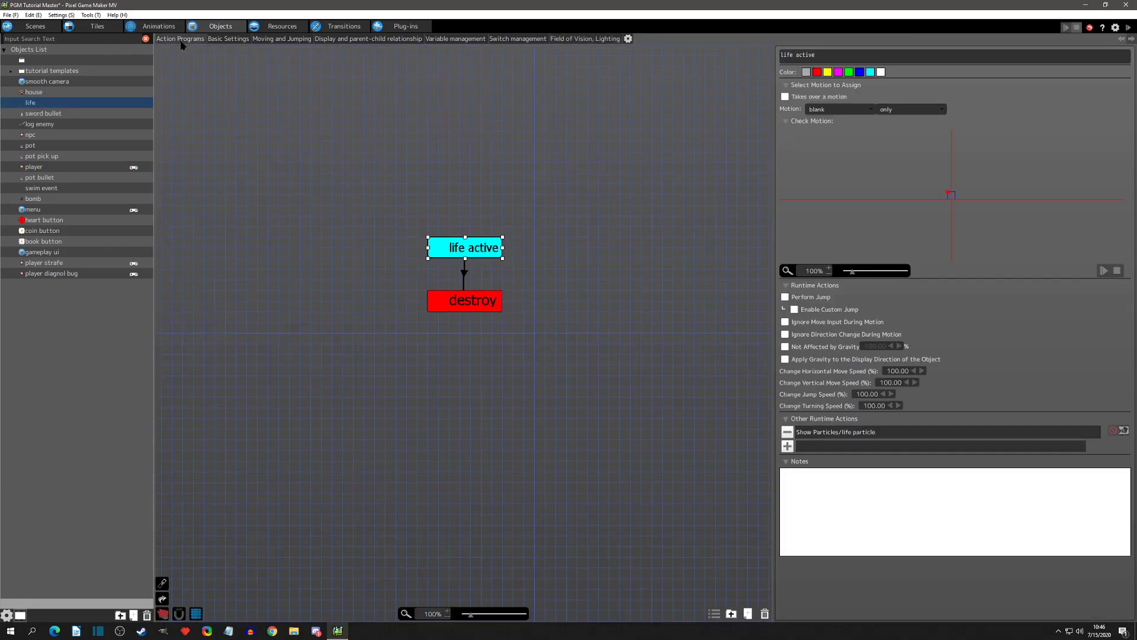
right_click(35, 103)
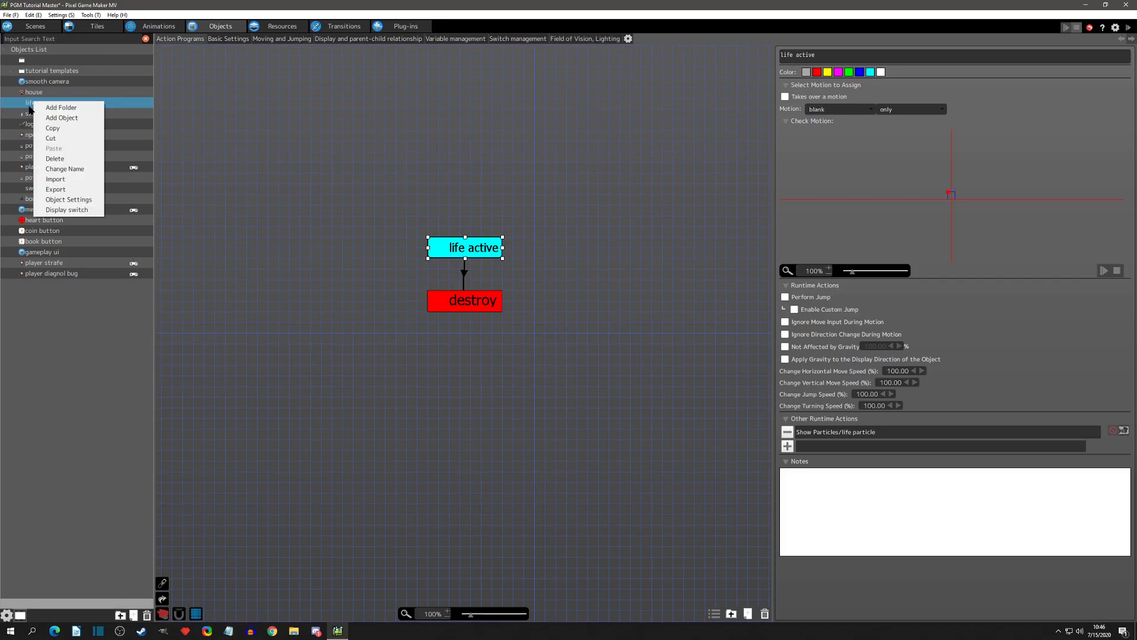
left_click(67, 200)
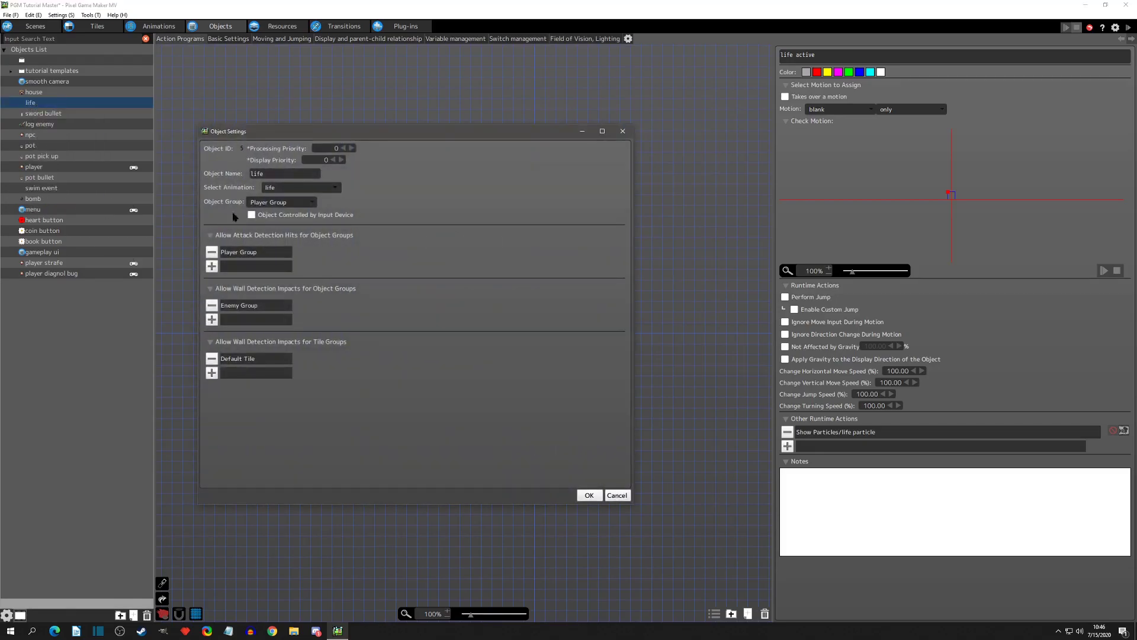
left_click(272, 204)
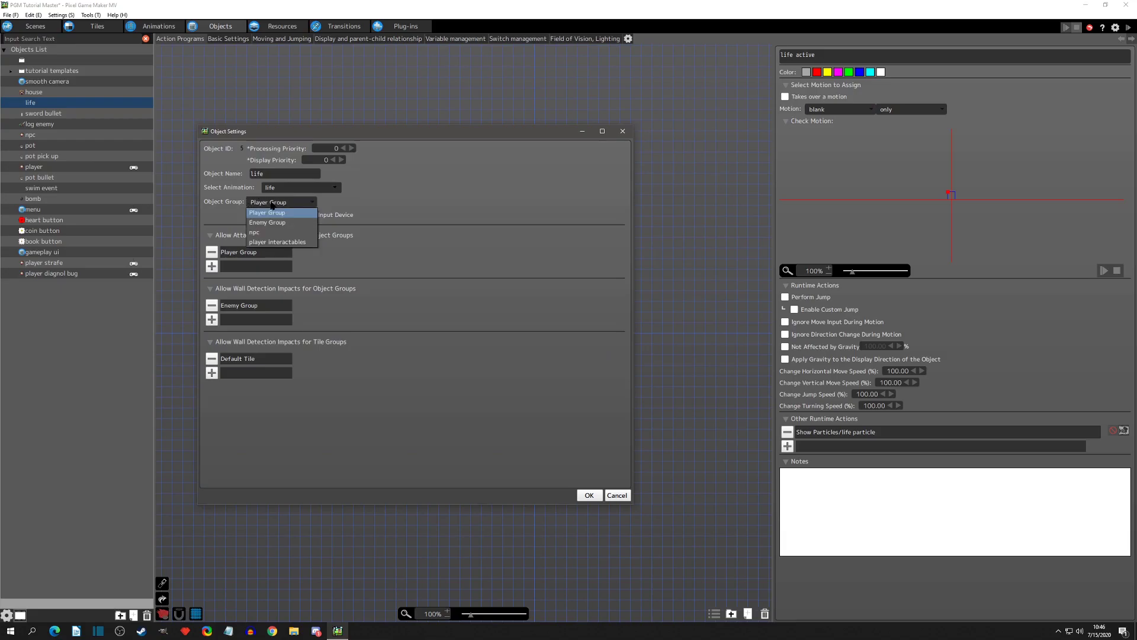
left_click(274, 242)
left_click(433, 344)
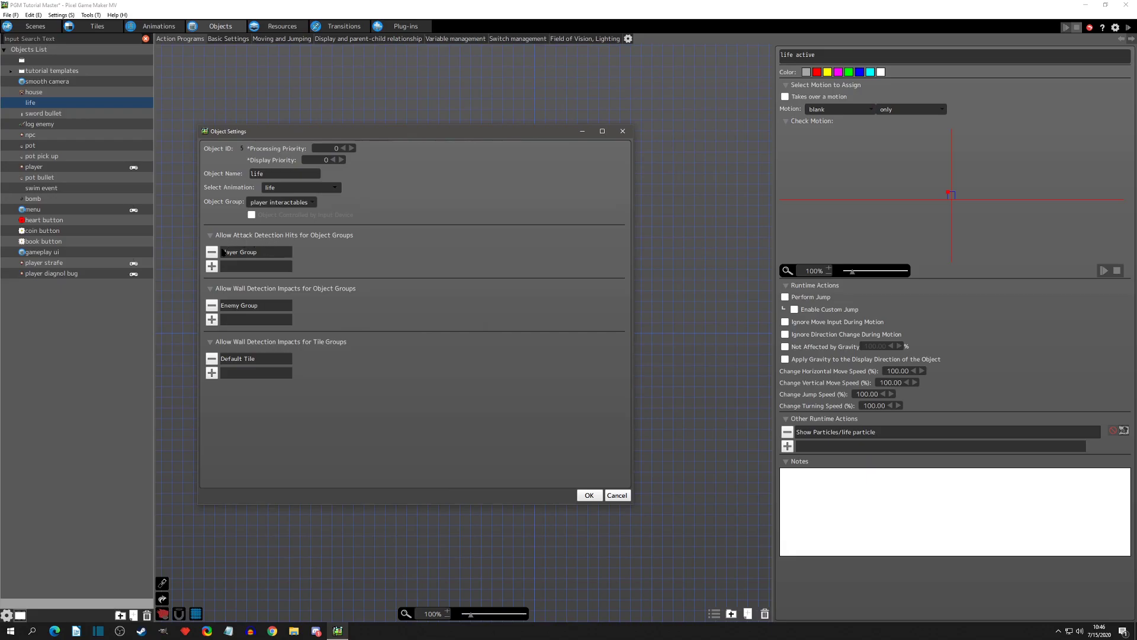
Remove Player Group from life's allowed attack detection hits and Enemy Group from its object wall detection impacts, and apply the settings.
left_click(211, 252)
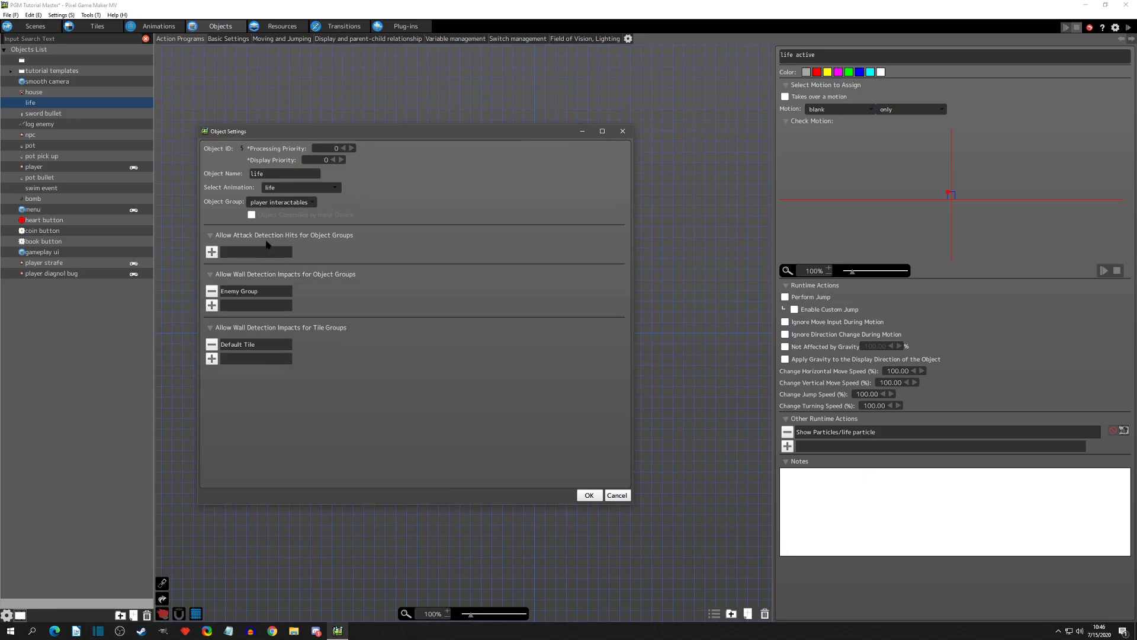
left_click(211, 291)
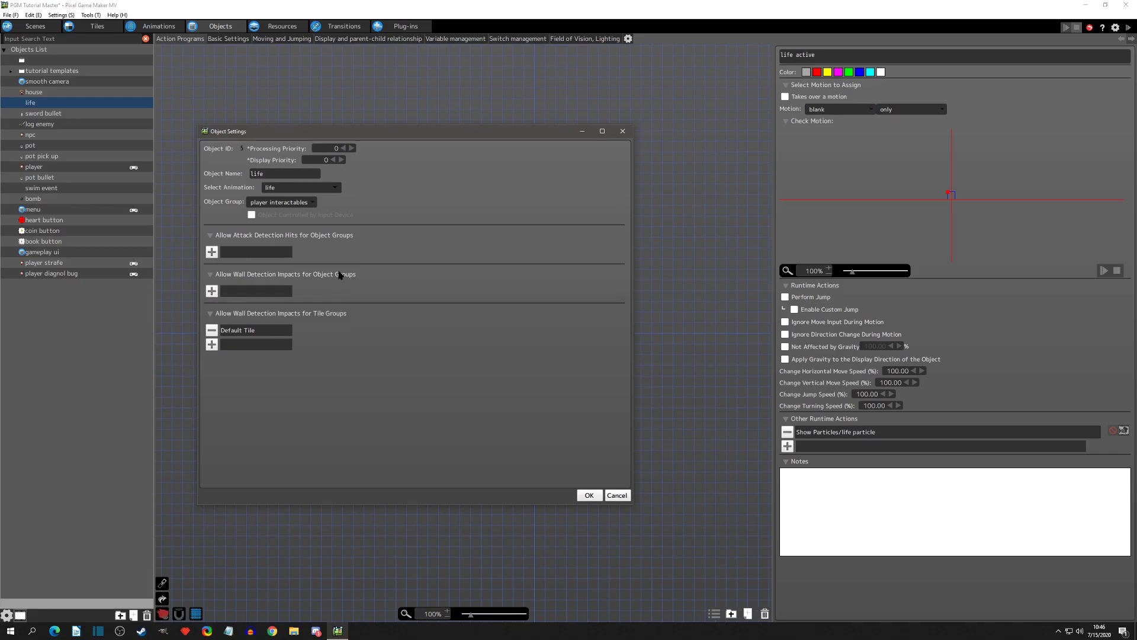
left_click(591, 497)
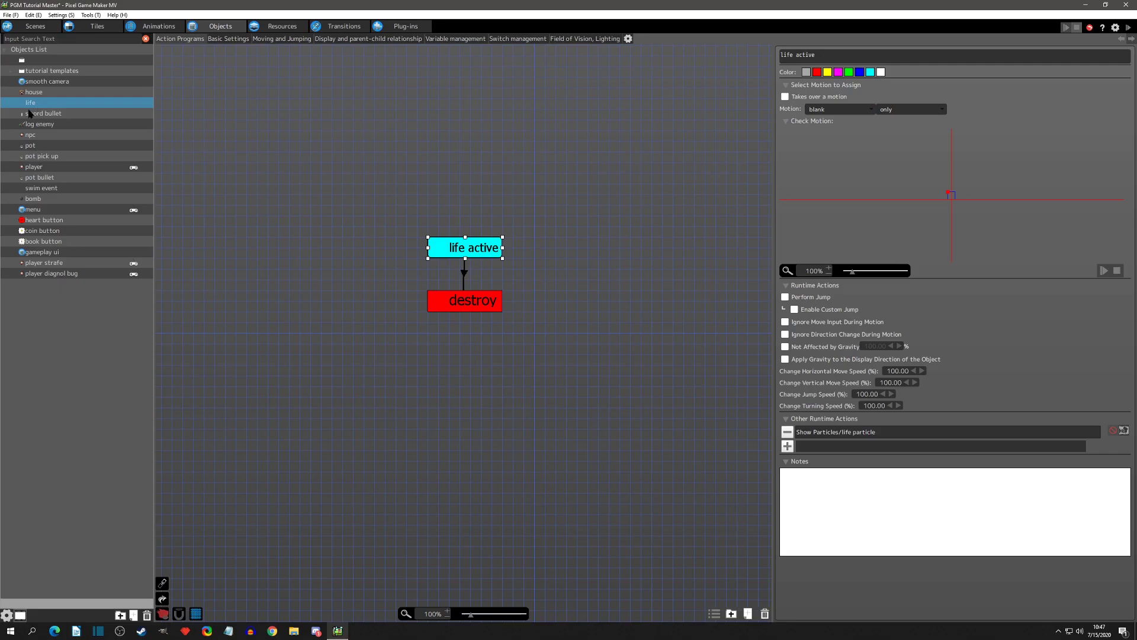
Add player interactables to the player's allowed wall detection impacts for object groups and apply the object settings.
left_click(33, 167)
right_click(41, 174)
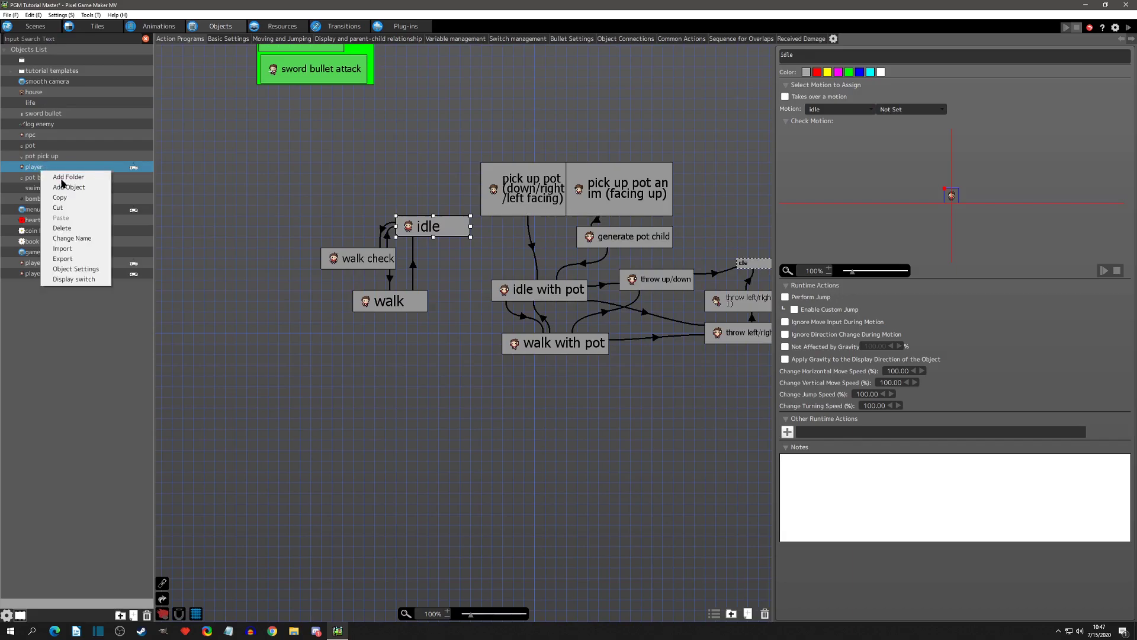
left_click(76, 272)
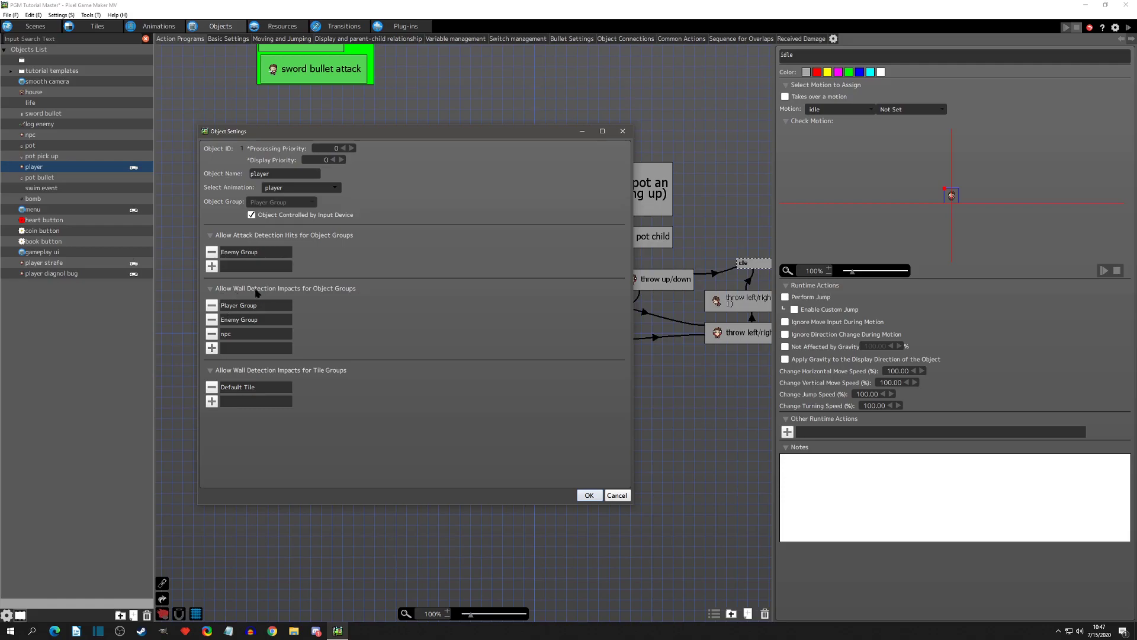
left_click(211, 347)
left_click(457, 242)
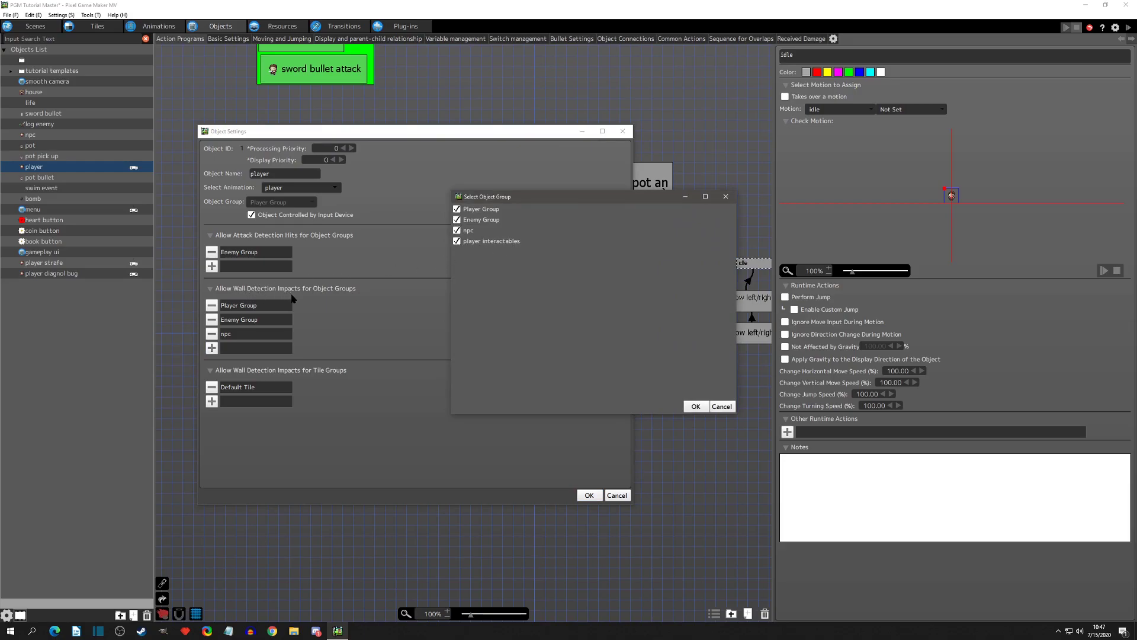
left_click(696, 407)
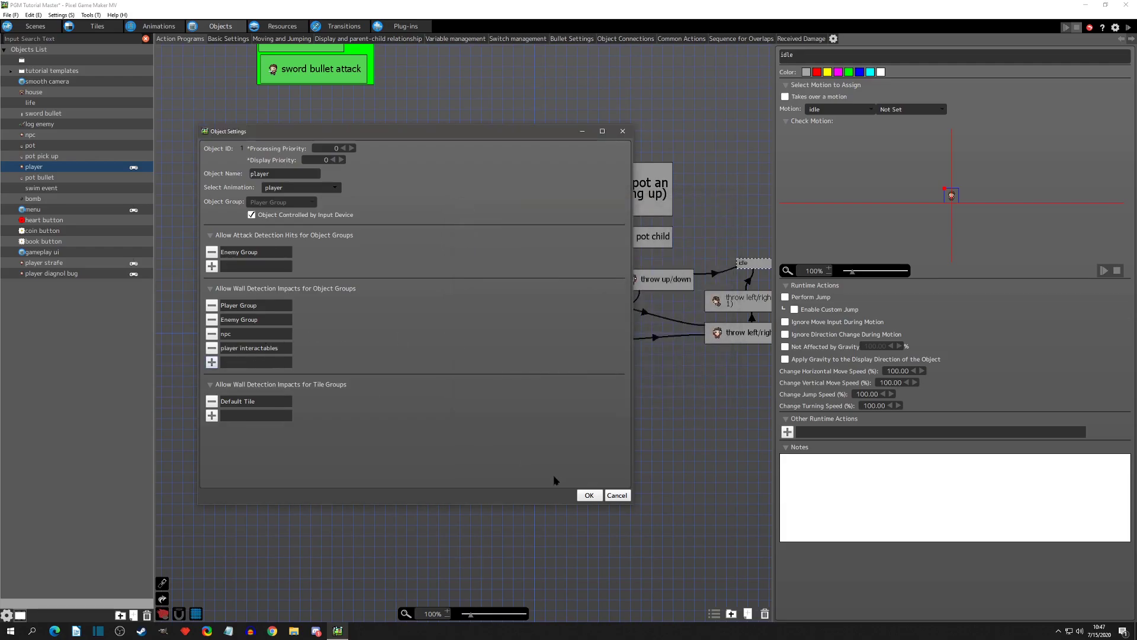
left_click(589, 496)
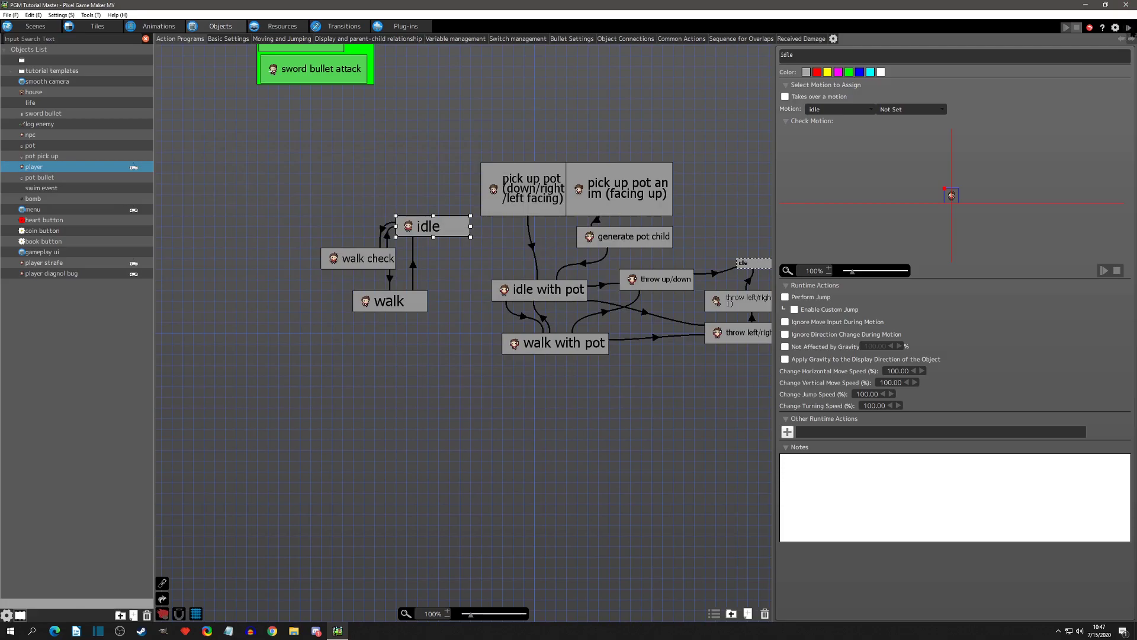
Test play the game, attack near the pots beside the player, walk around them, and close the test.
left_click(1128, 27)
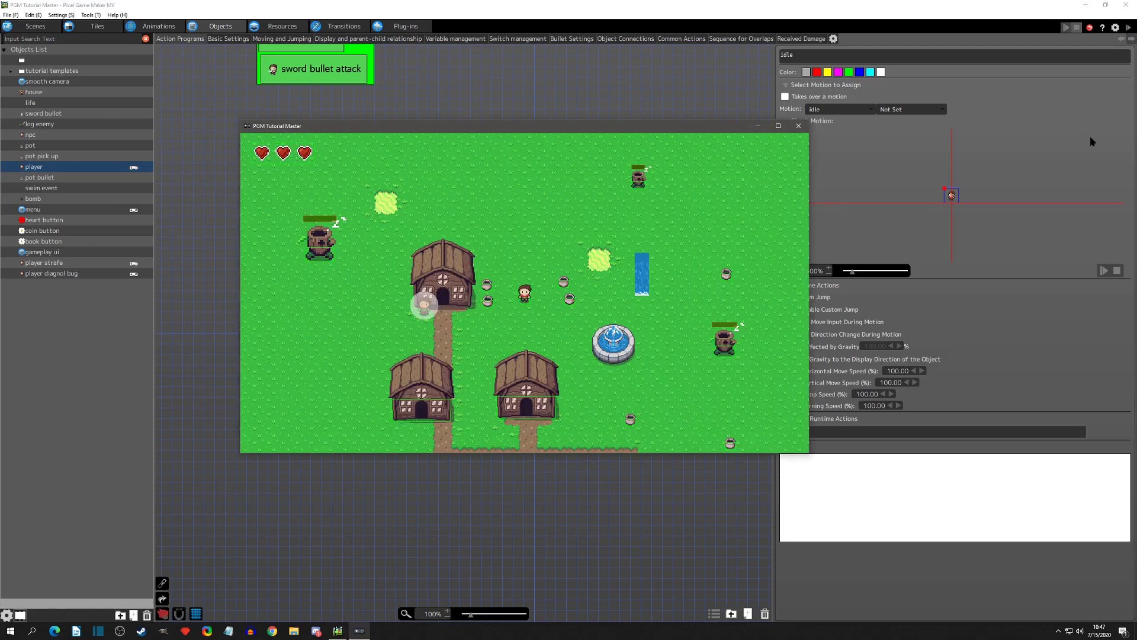
key("Right")
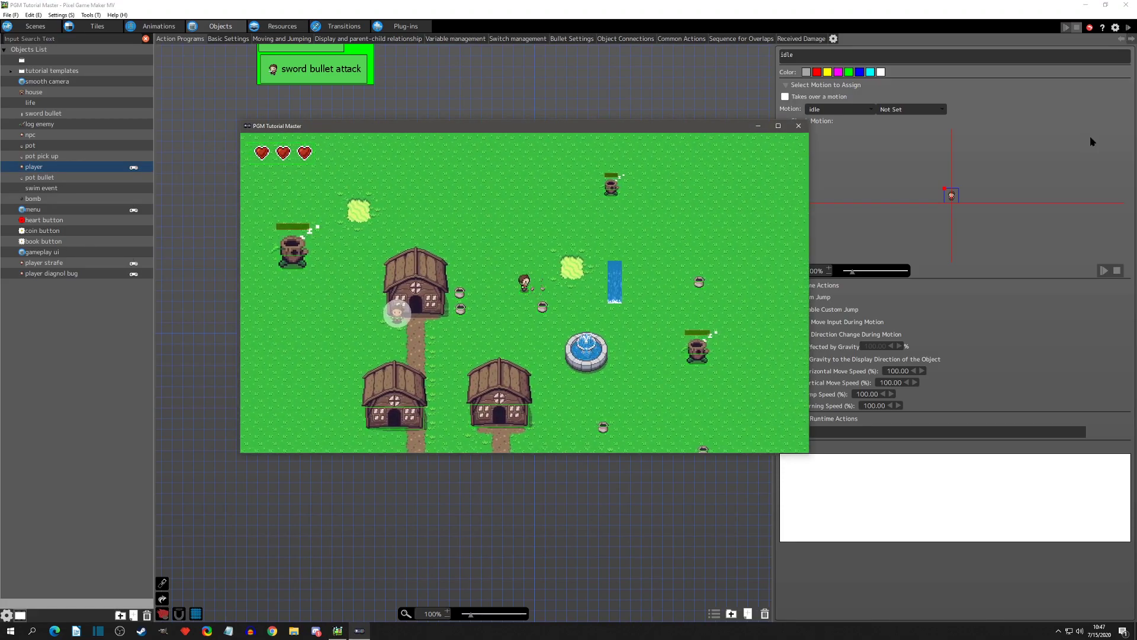
key("z")
key("Right")
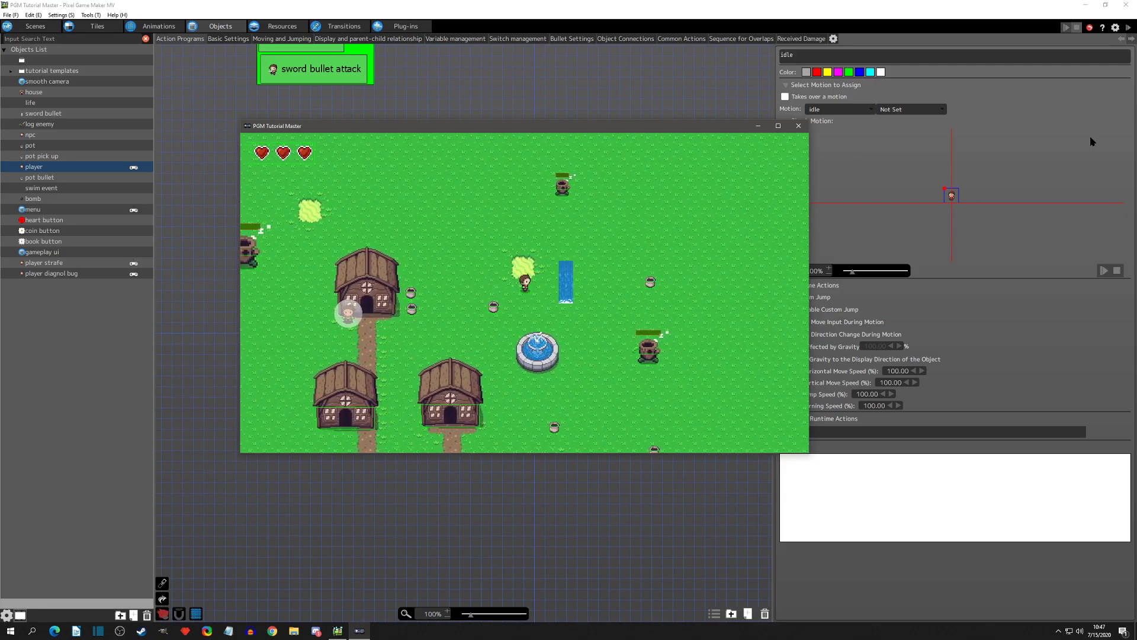
key("Left")
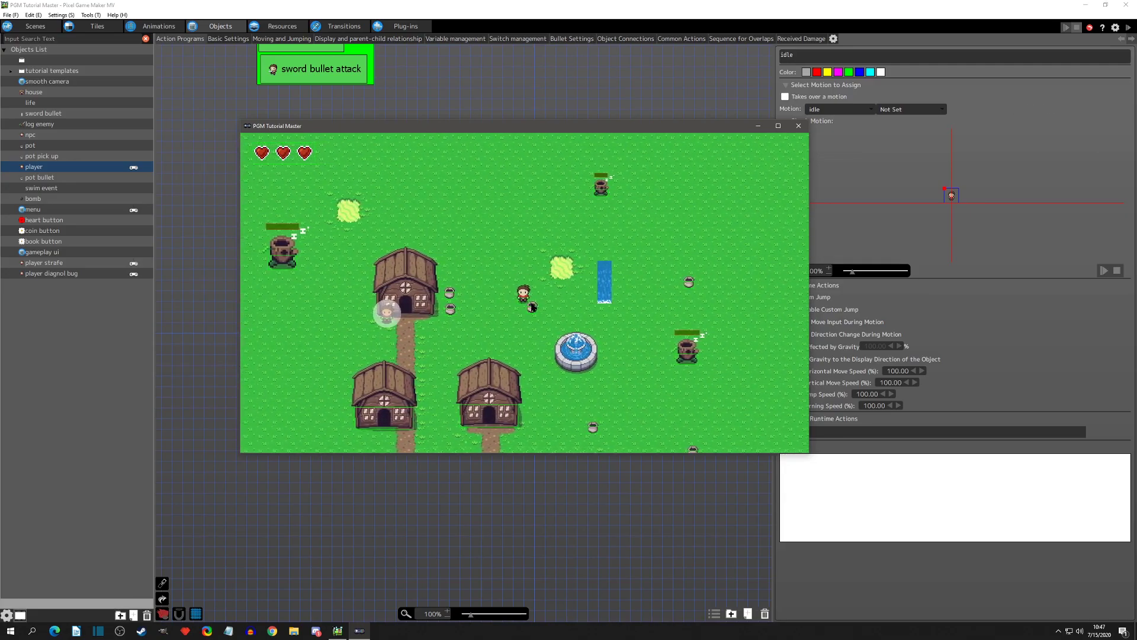
left_click(798, 129)
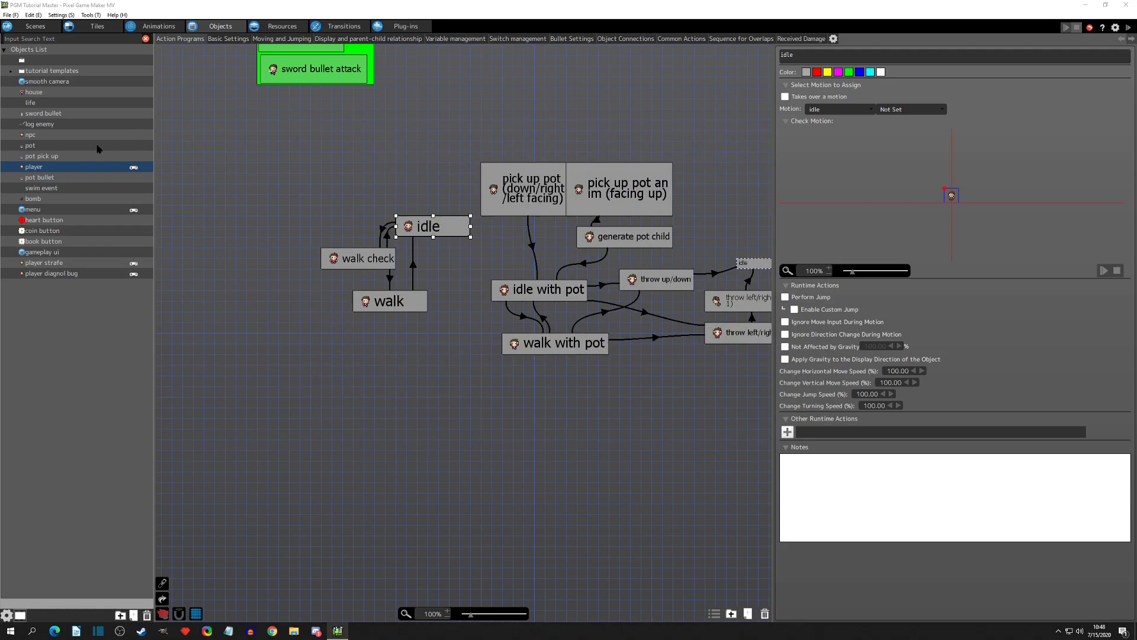
Assign the pot object to the player interactables object group and apply its settings.
left_click(50, 146)
right_click(49, 148)
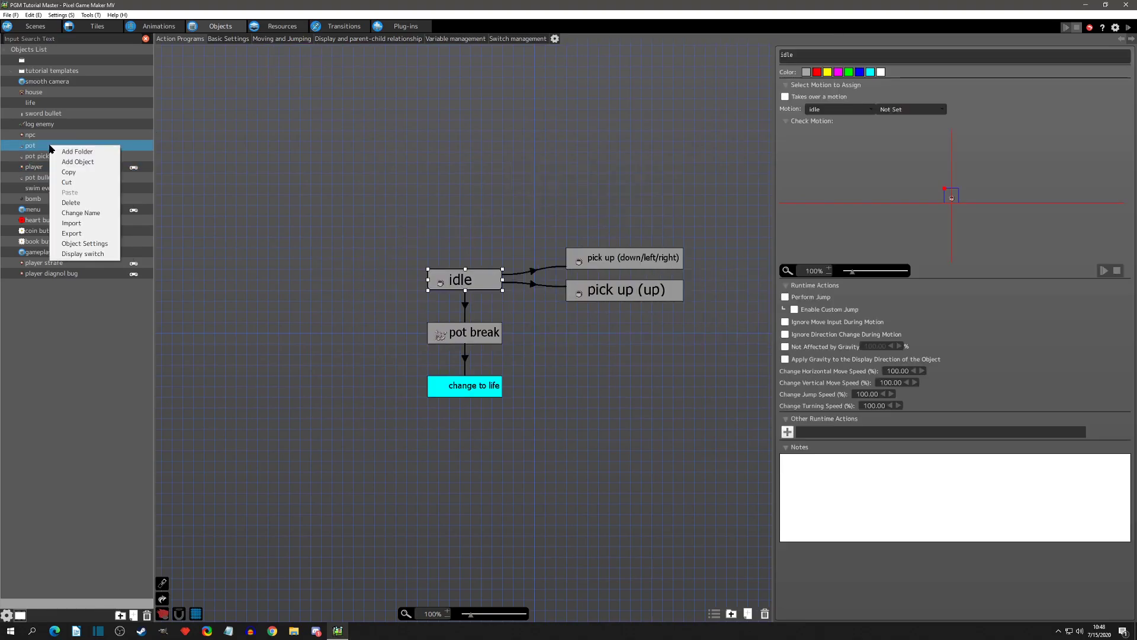
left_click(84, 244)
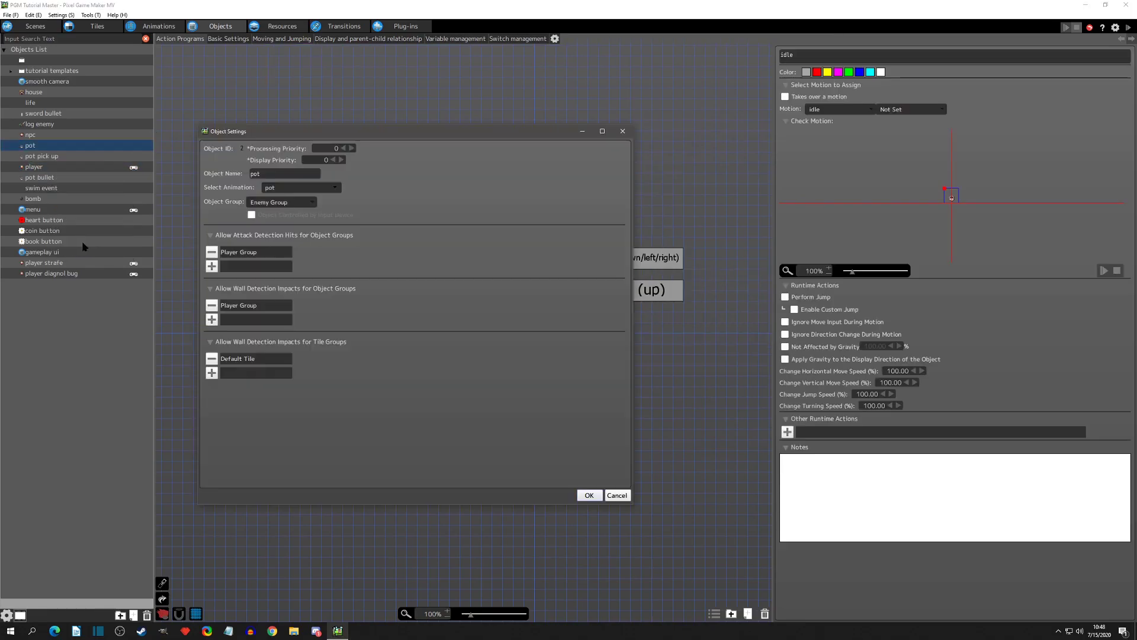
left_click(276, 204)
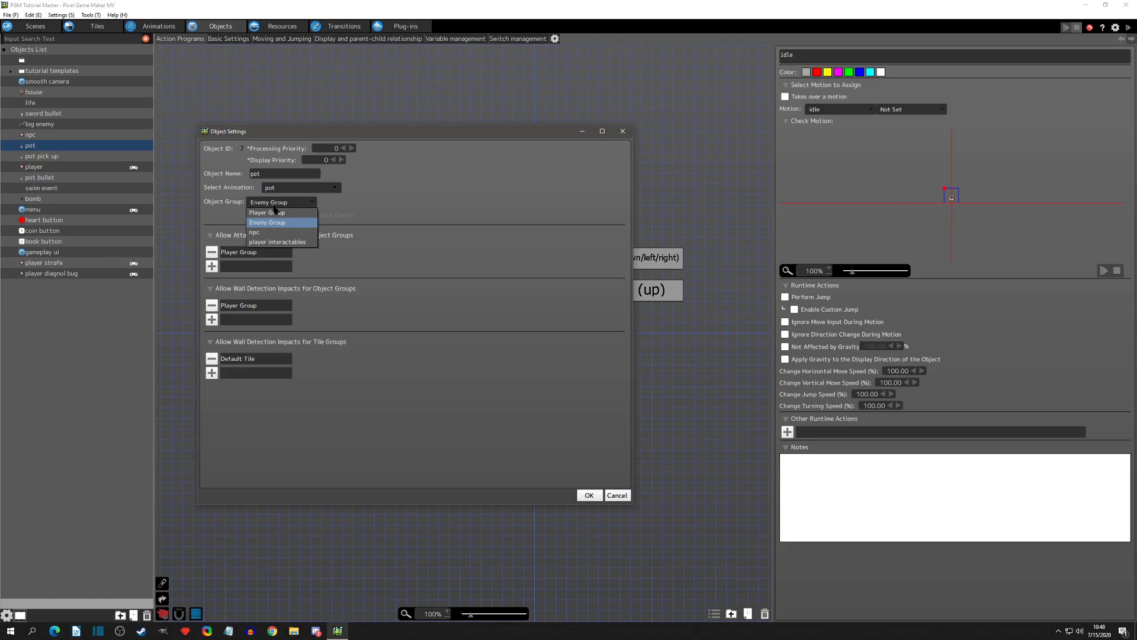
left_click(275, 243)
left_click(436, 347)
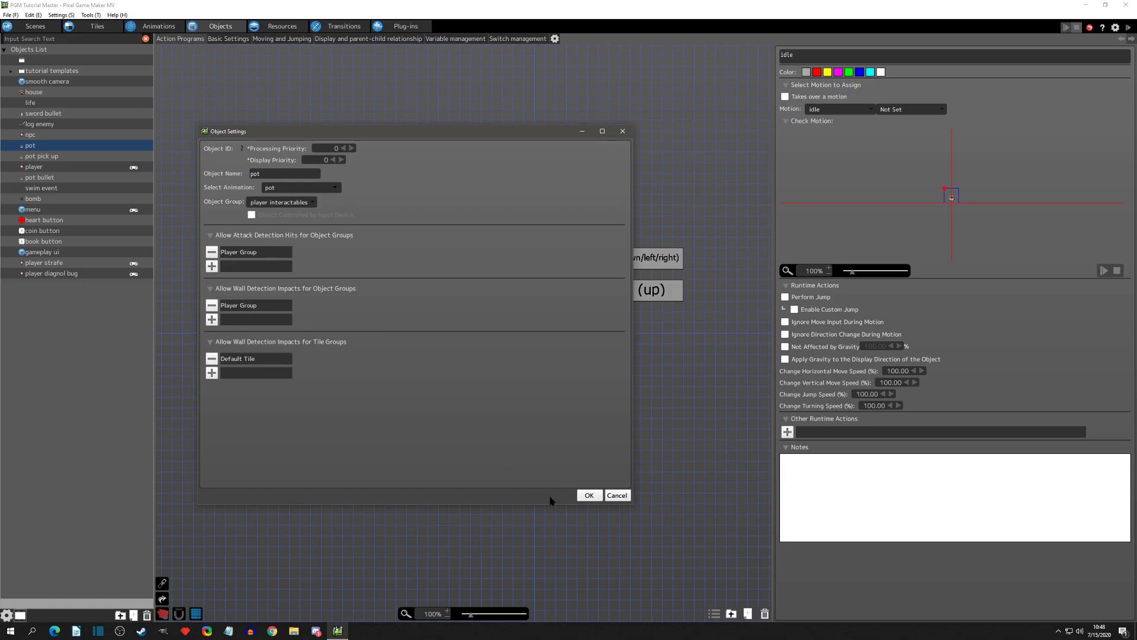
left_click(588, 495)
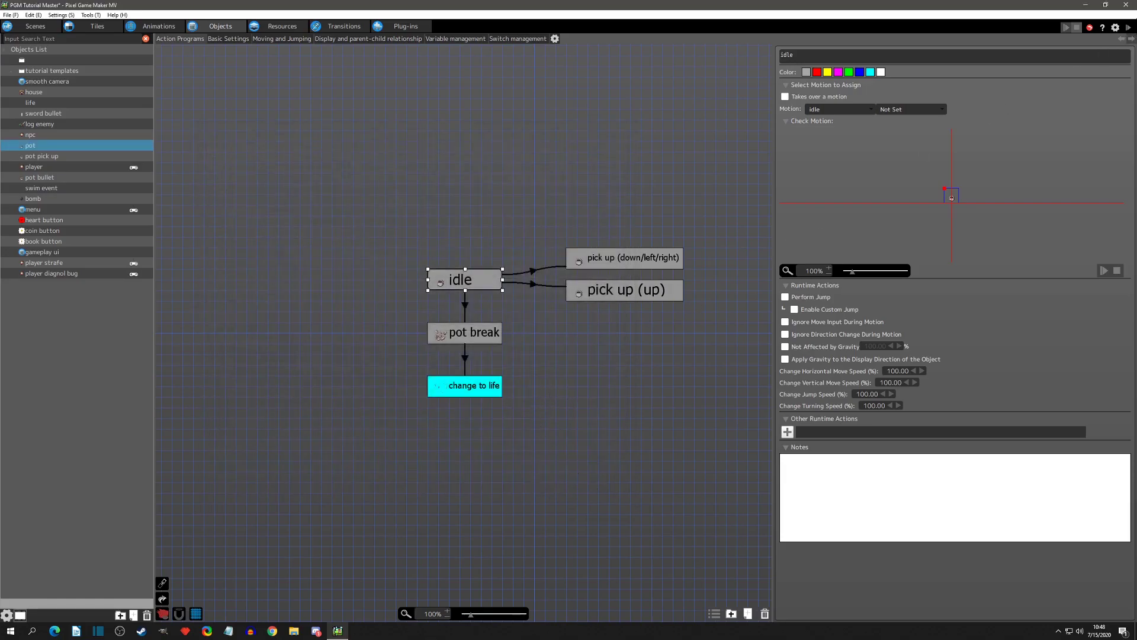
Test play the game, walk the player up to the nearby pots, and close the test.
left_click(1066, 27)
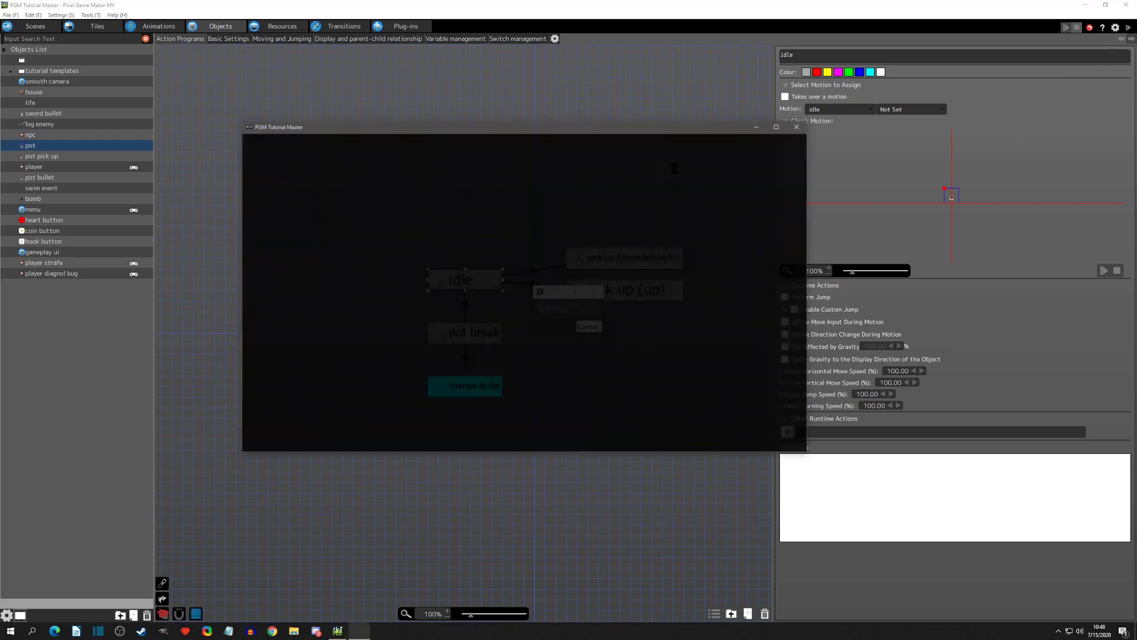
key("Up")
key("Right")
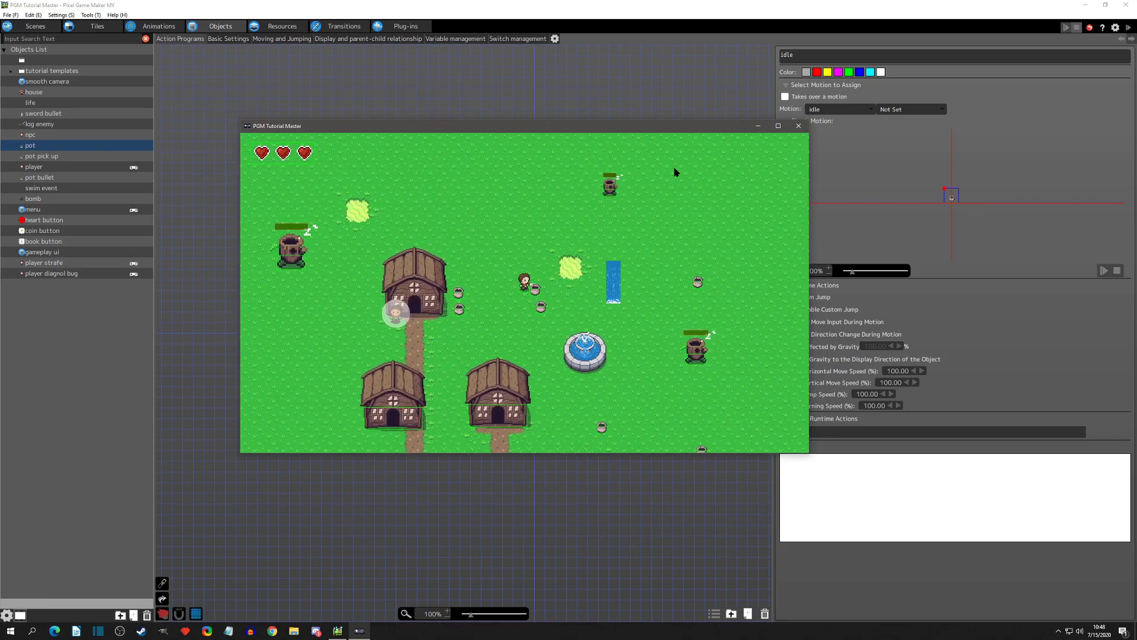
left_click(798, 126)
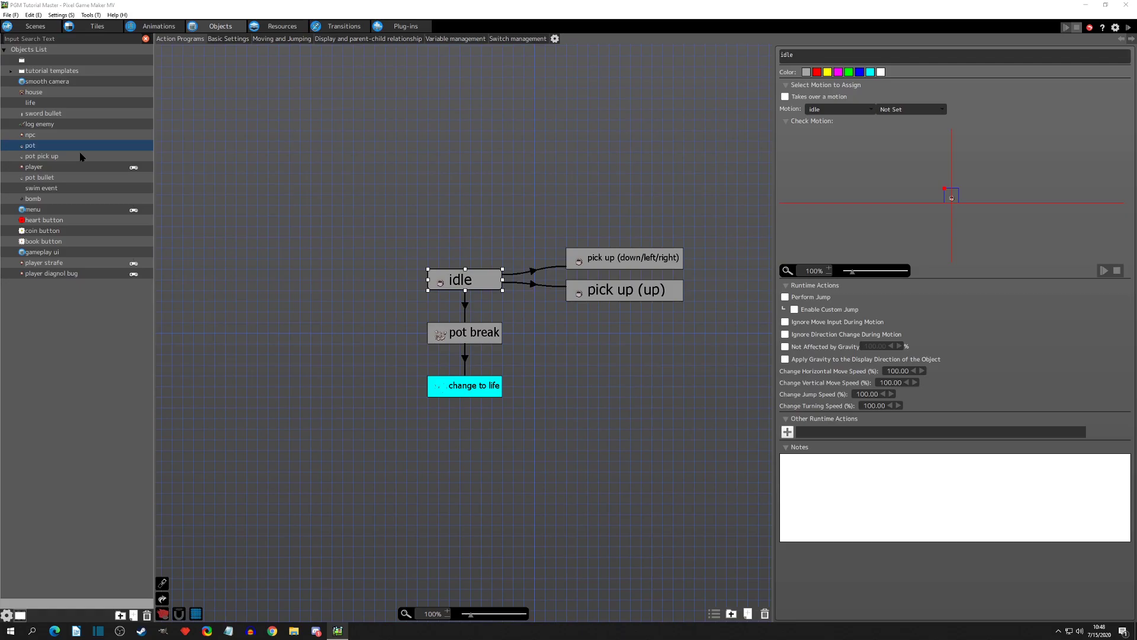
Add player interactables to the player's allowed attack detection hits for object groups and apply the object settings.
right_click(52, 168)
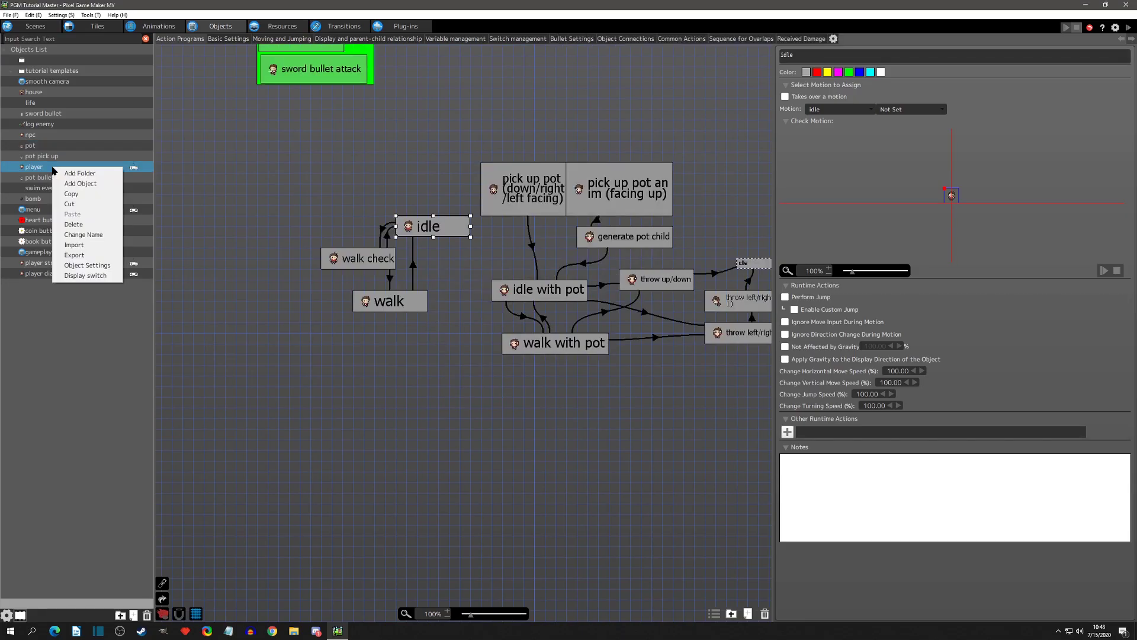
left_click(86, 265)
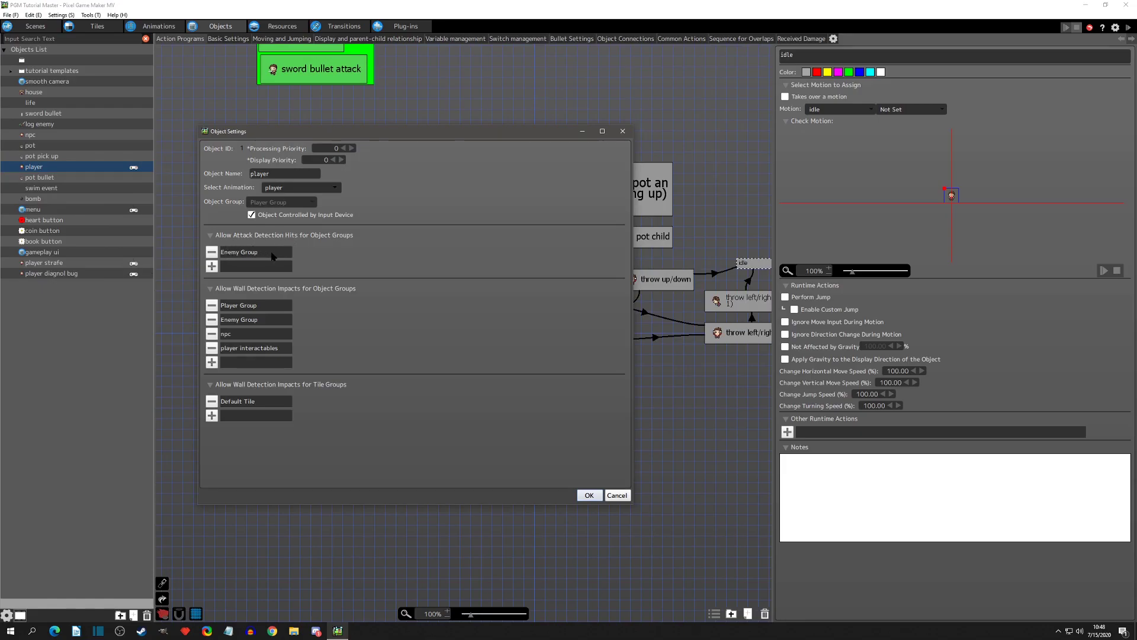
left_click(212, 266)
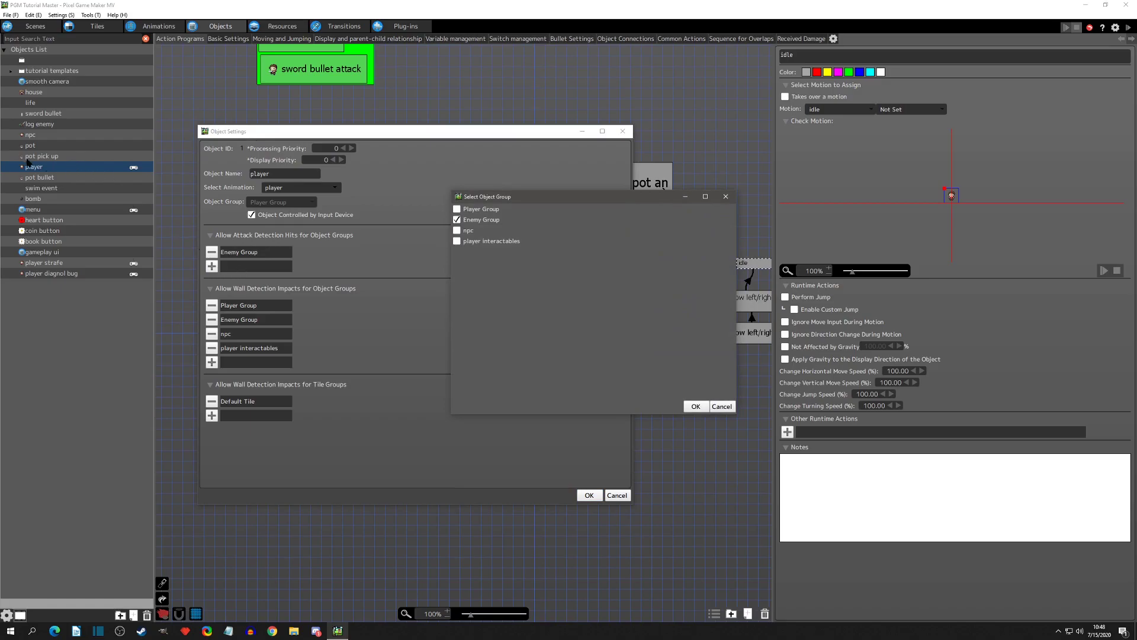
left_click(458, 242)
left_click(696, 407)
left_click(586, 495)
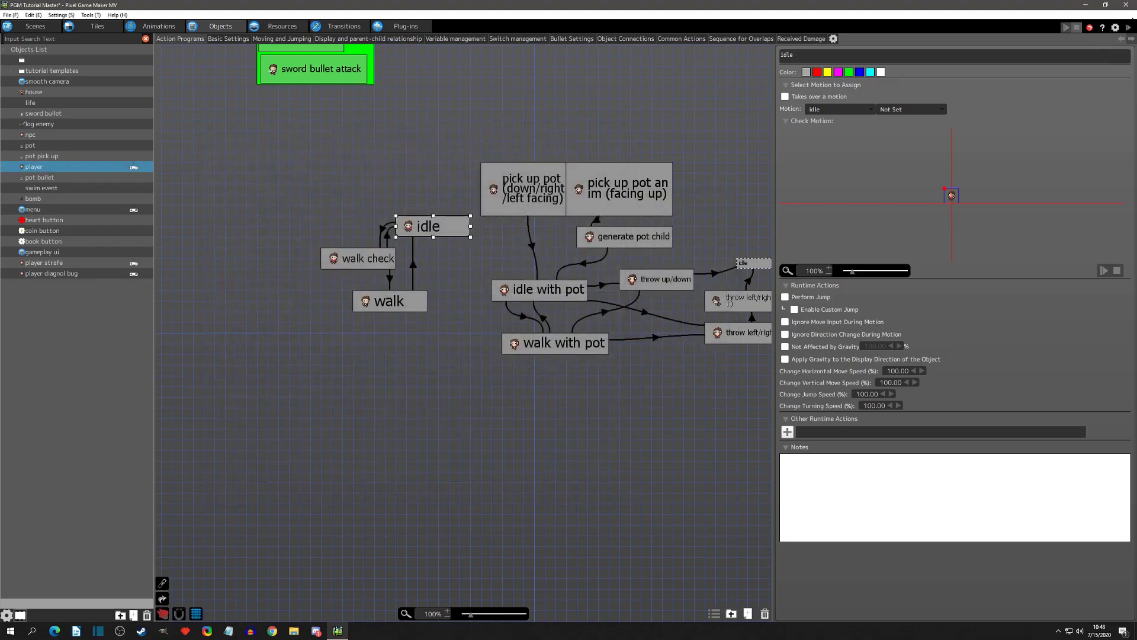
Test play the game, check pot breaking and life pickup while walking around, and close the test.
left_click(1124, 38)
left_click(1125, 38)
left_click(1129, 27)
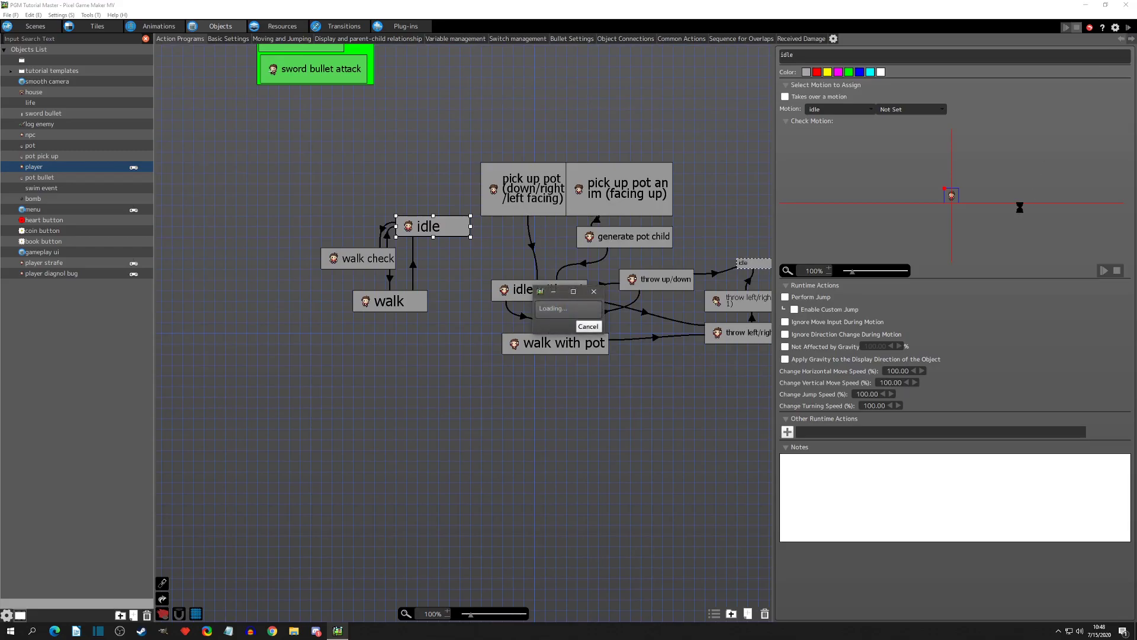
key("Right")
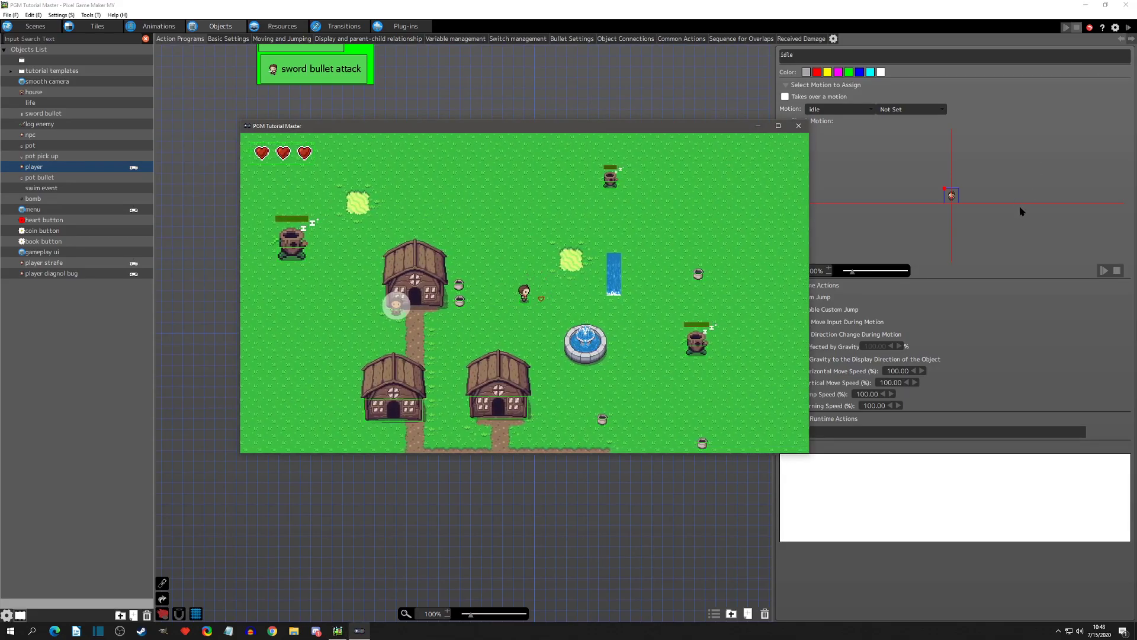
key("Up")
key("Down")
key("Left")
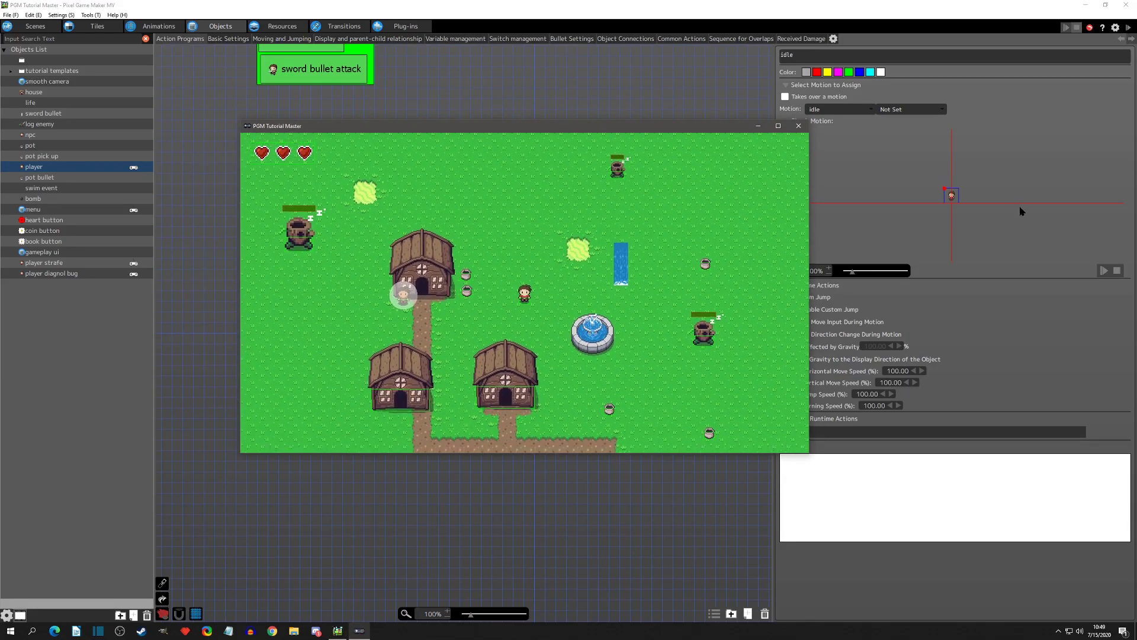
left_click(799, 126)
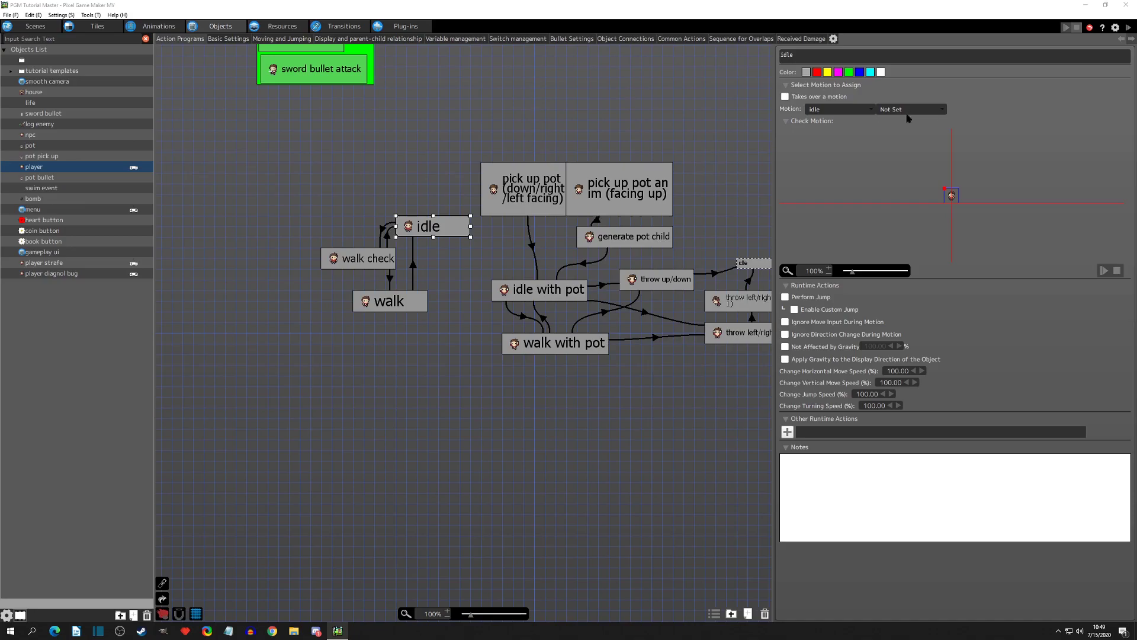
Review the player's overlap sequence and received damage settings, and return to its action programs.
left_click(747, 38)
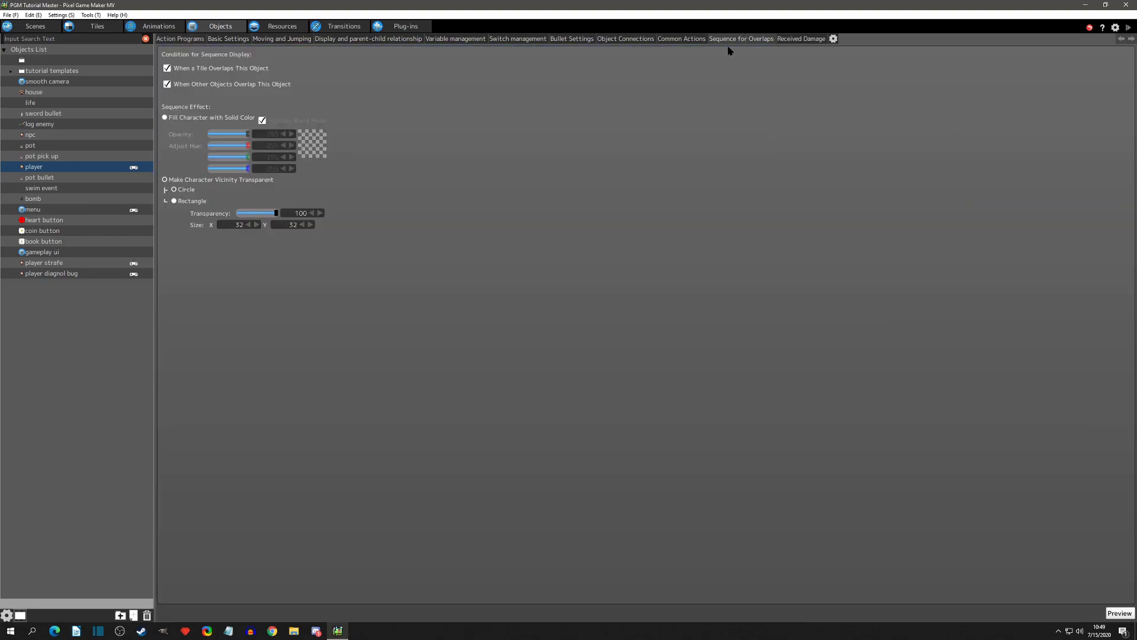
left_click(800, 41)
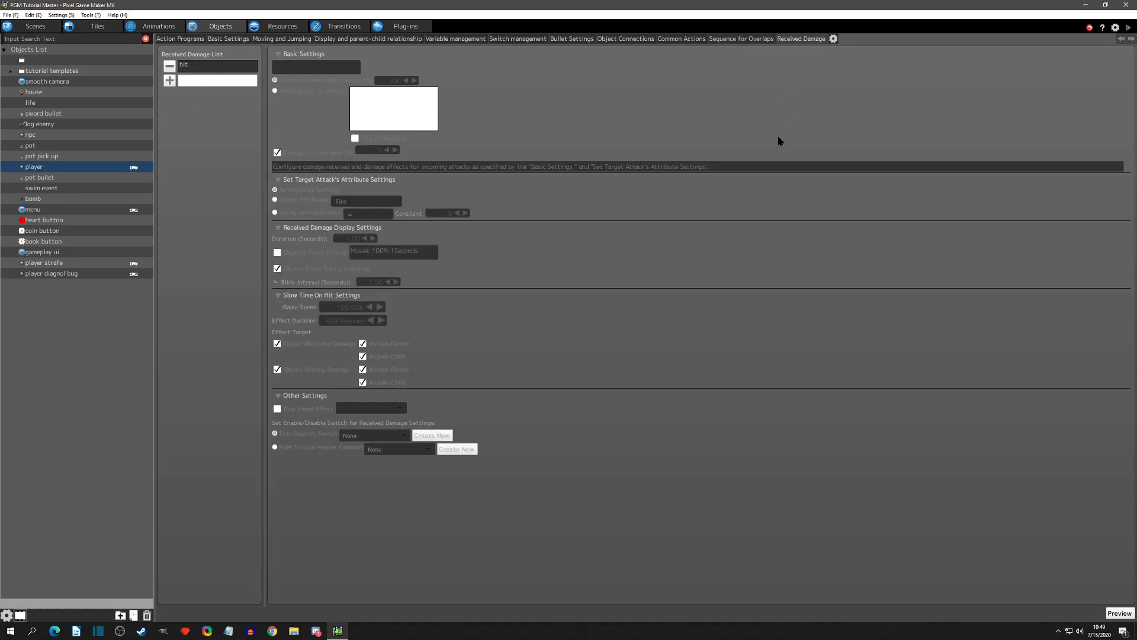
left_click(170, 39)
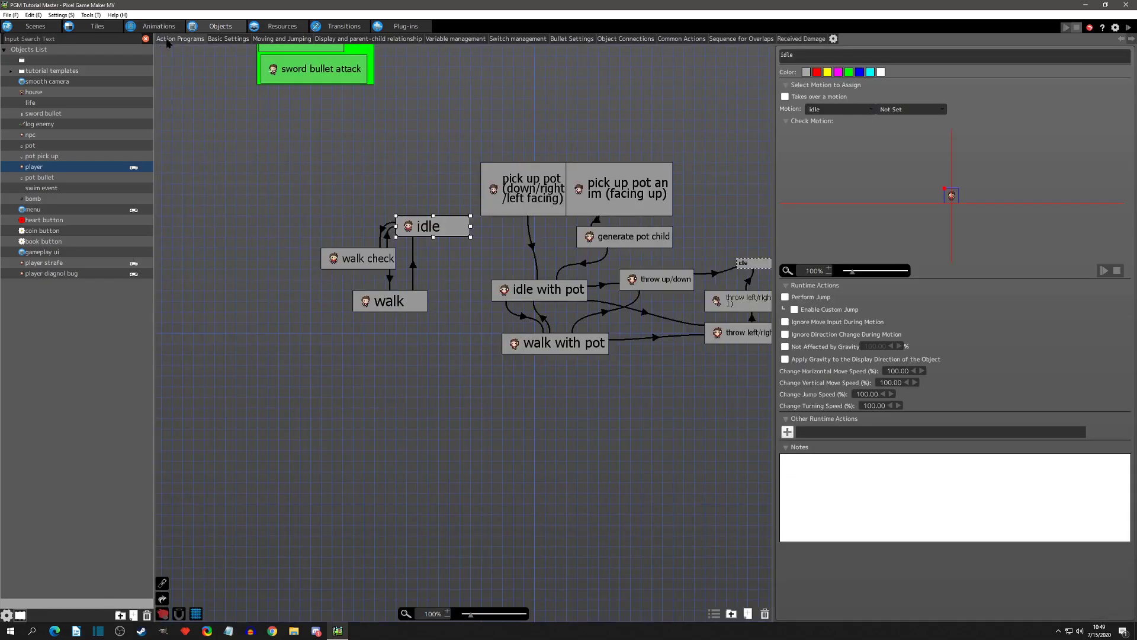
Open Group Management to review the object groups and reposition the settings window.
left_click(60, 15)
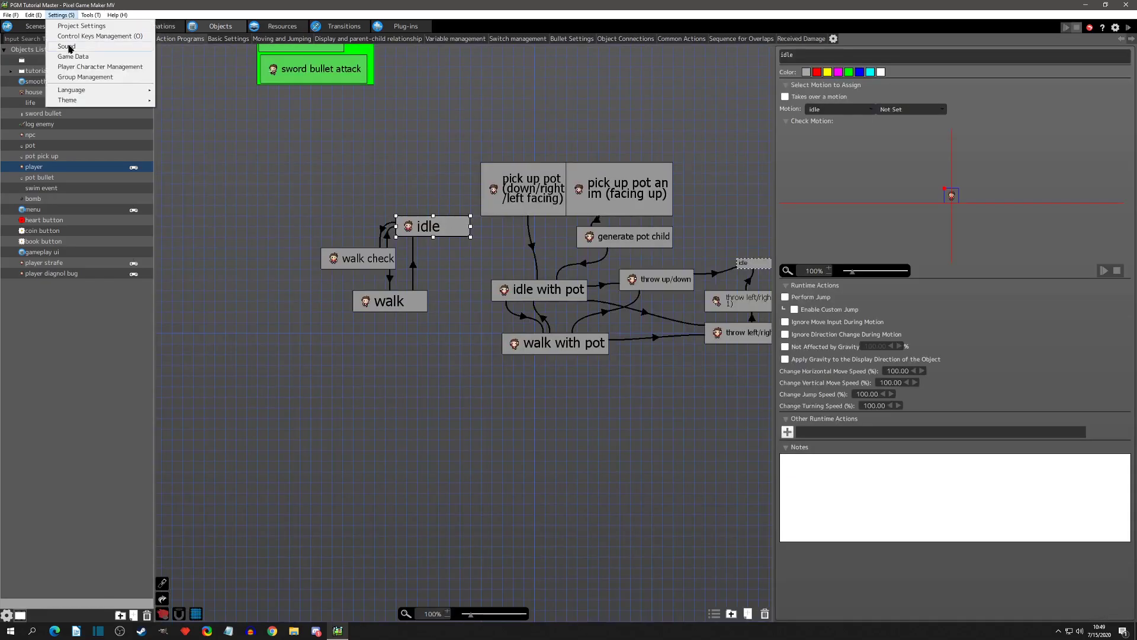
left_click(72, 77)
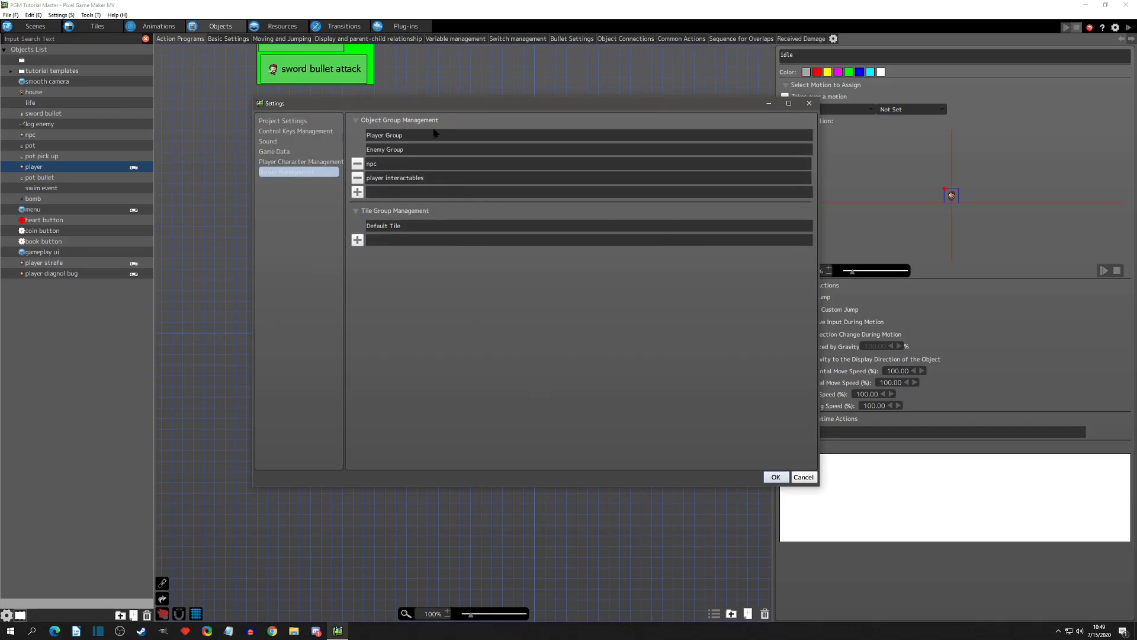
left_click_drag(466, 111, 407, 120)
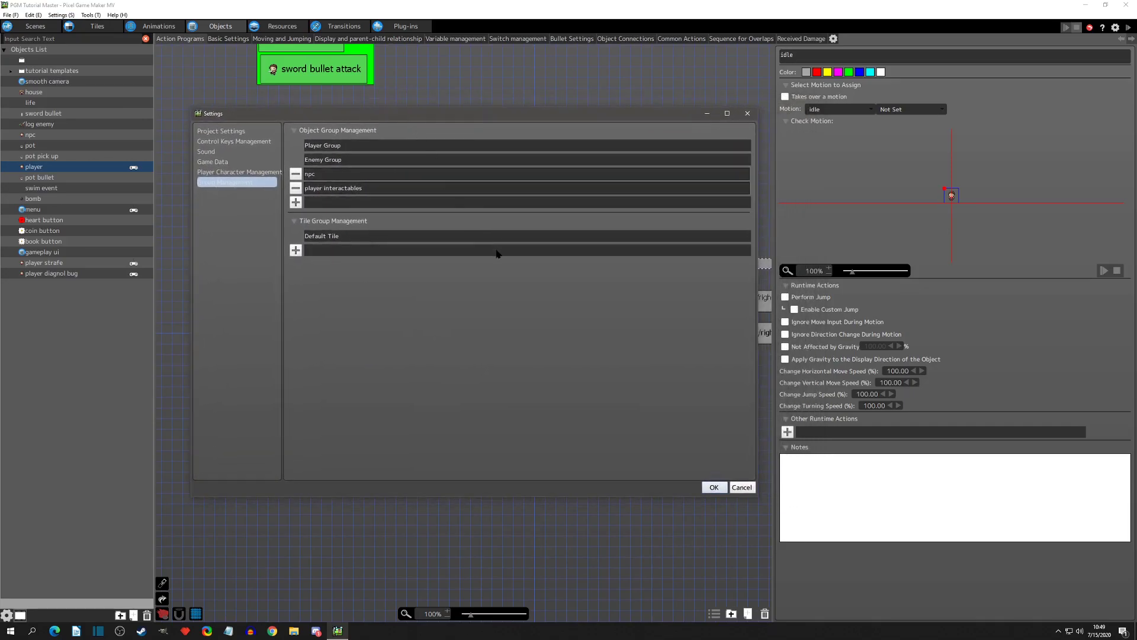